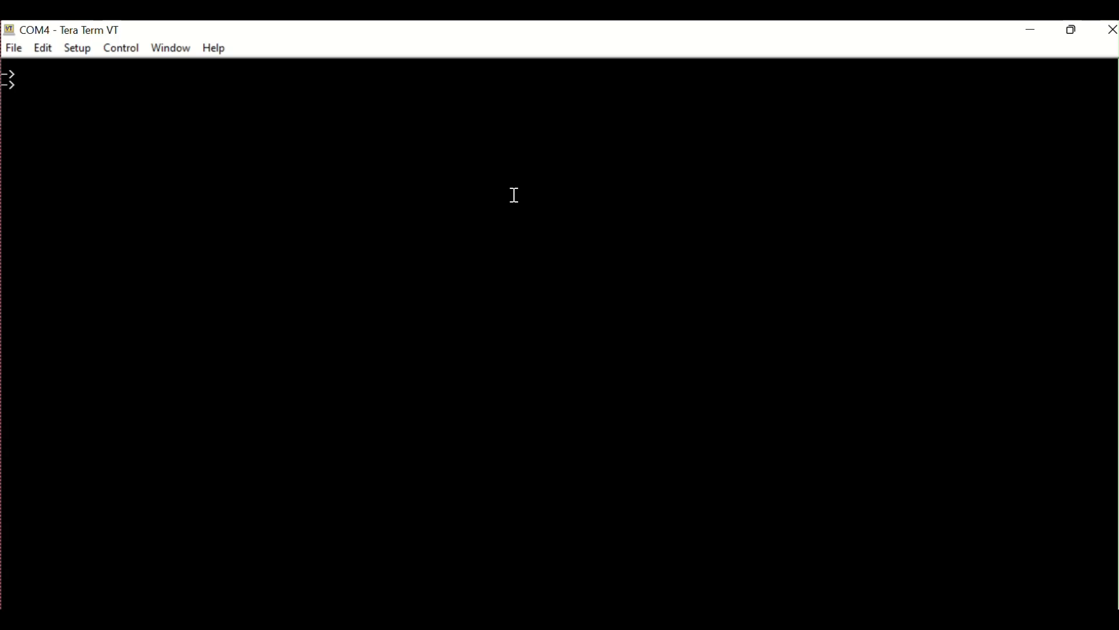
- Set SNMP authentication to the local user database and display the AAA configuration snapshot
type("aaa authentication snmp loc")
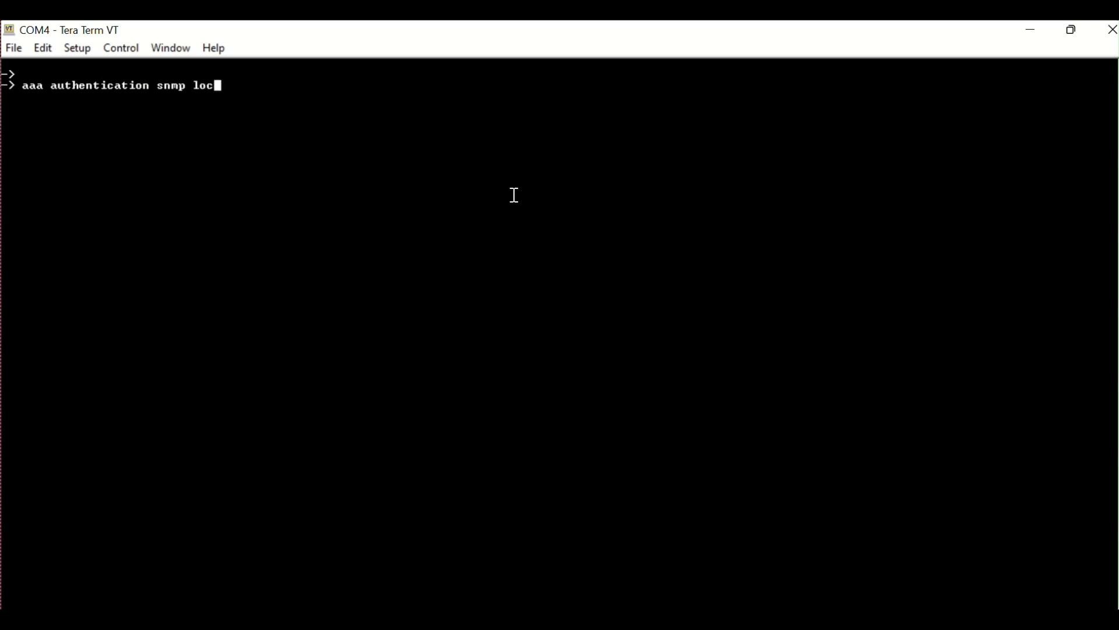
type("al")
key("Return")
type("s")
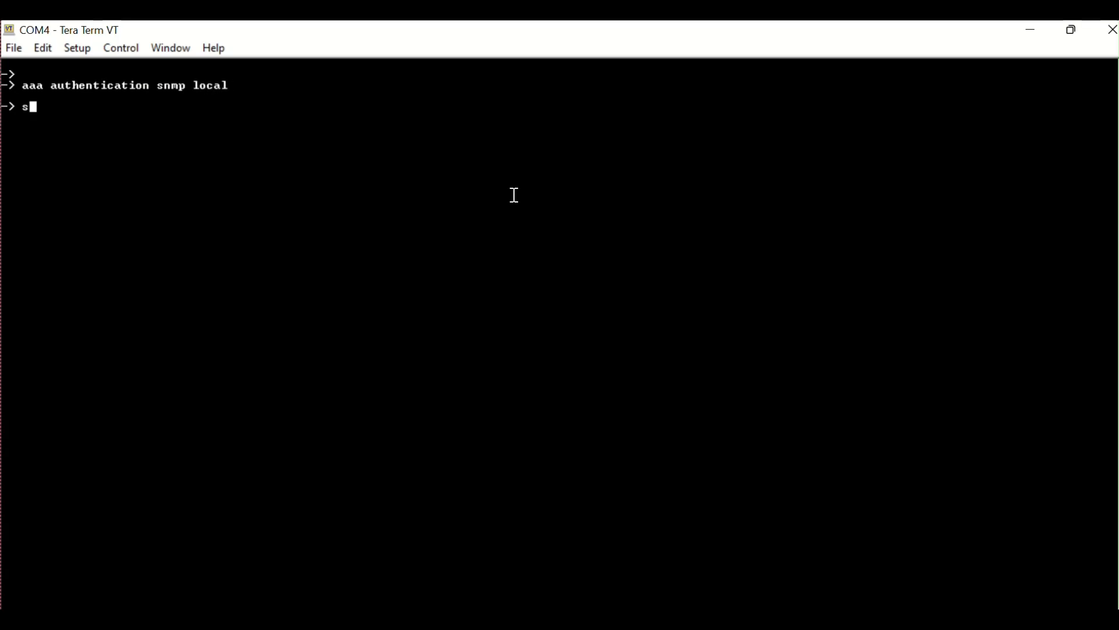
type("how configuration sna")
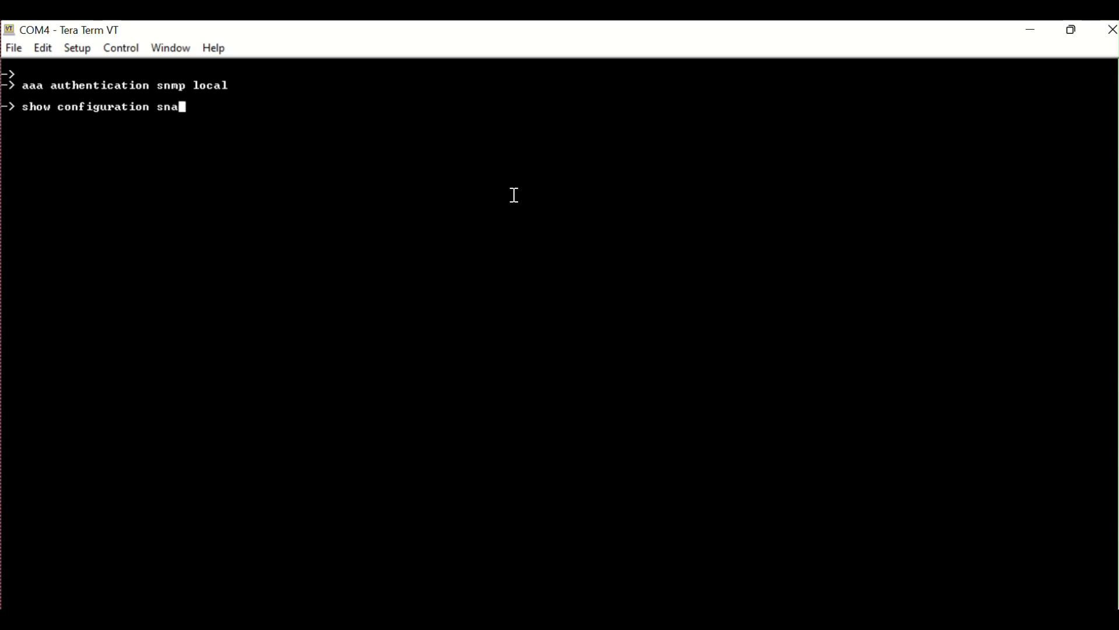
type("pshot aaa")
key("Return")
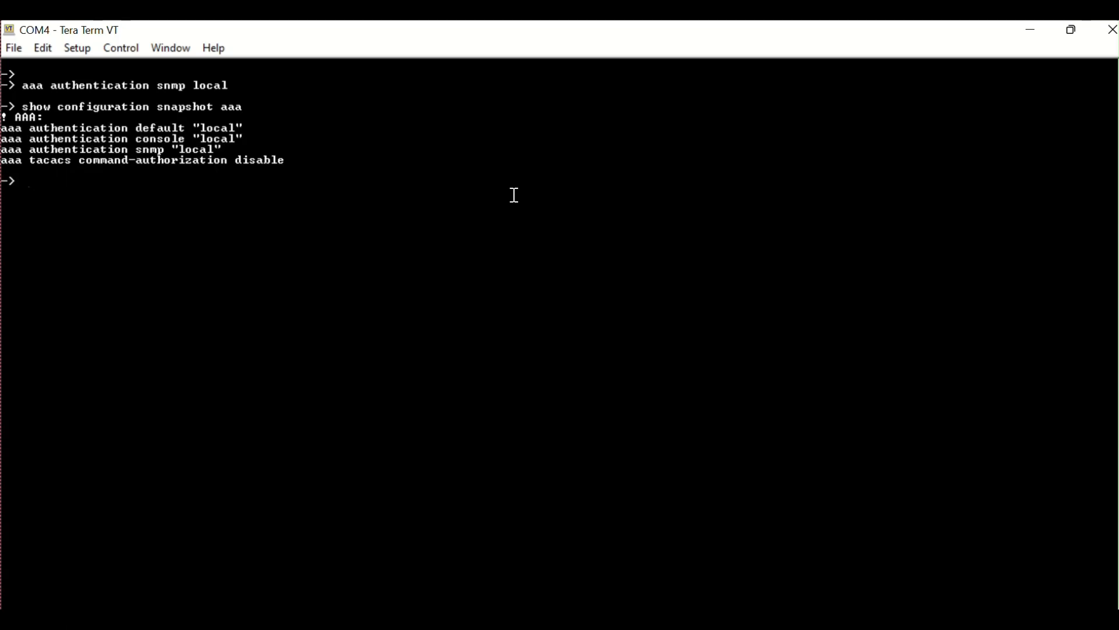
- Create user snmpuserv3 with read-write access to all domains, the account password and sha+des security, then list the users
type("user snmpuserv3 read")
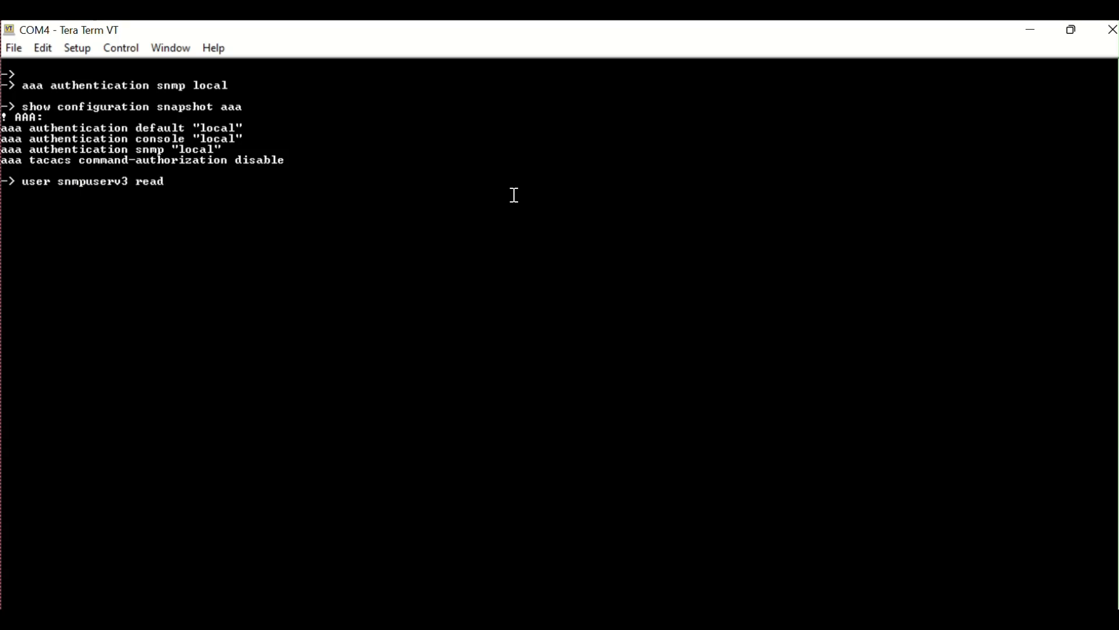
key("Tab")
type("w")
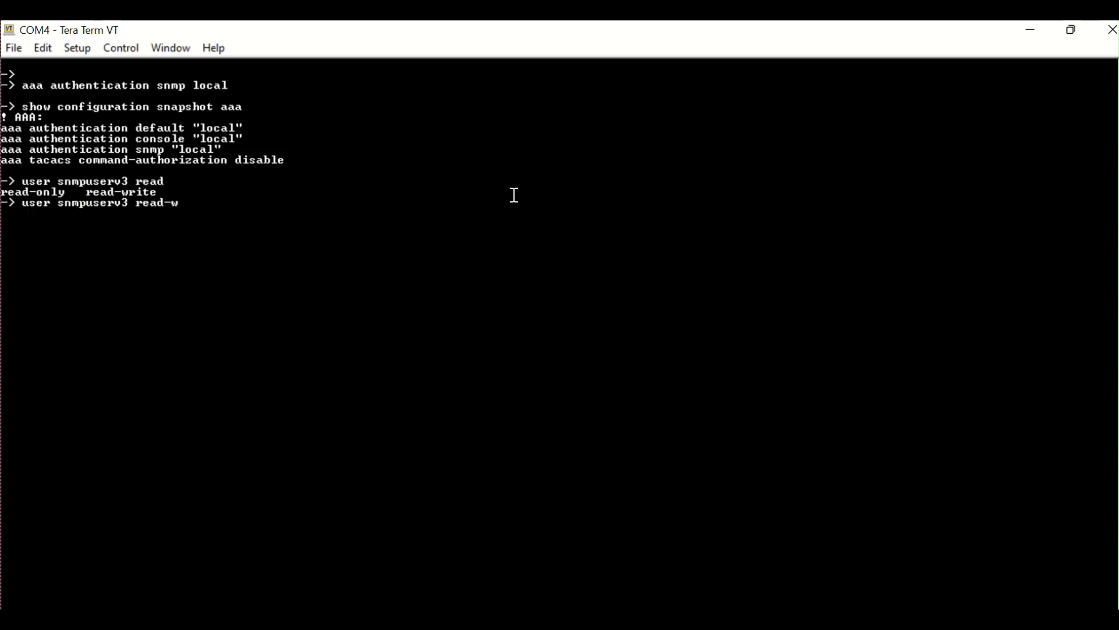
key("Tab")
type("all pass")
key("Tab")
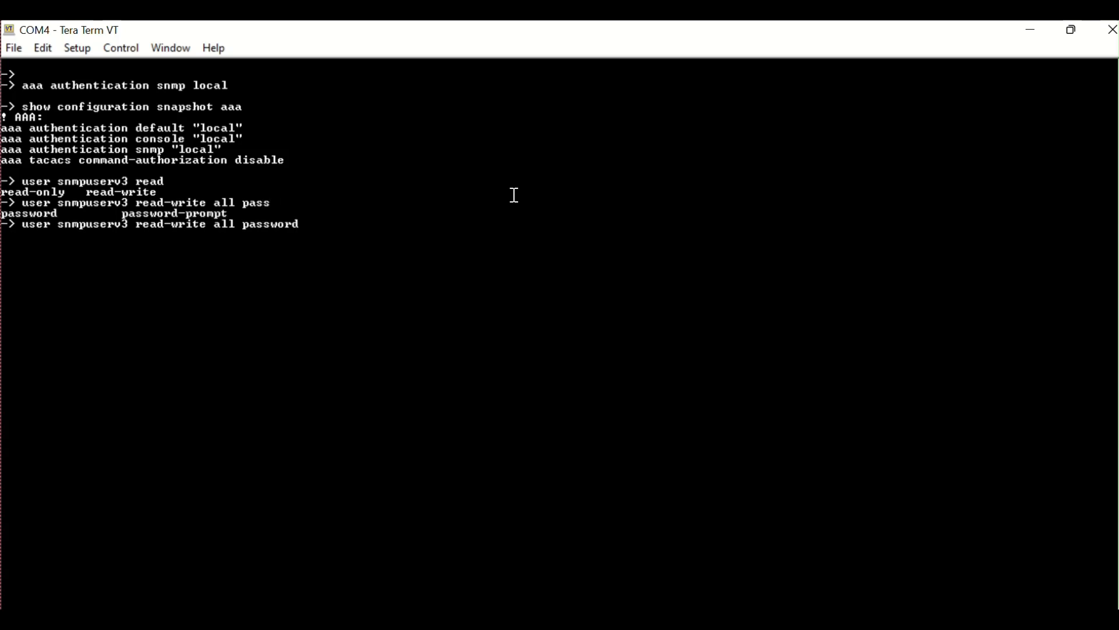
type("P@ssw0rd sha")
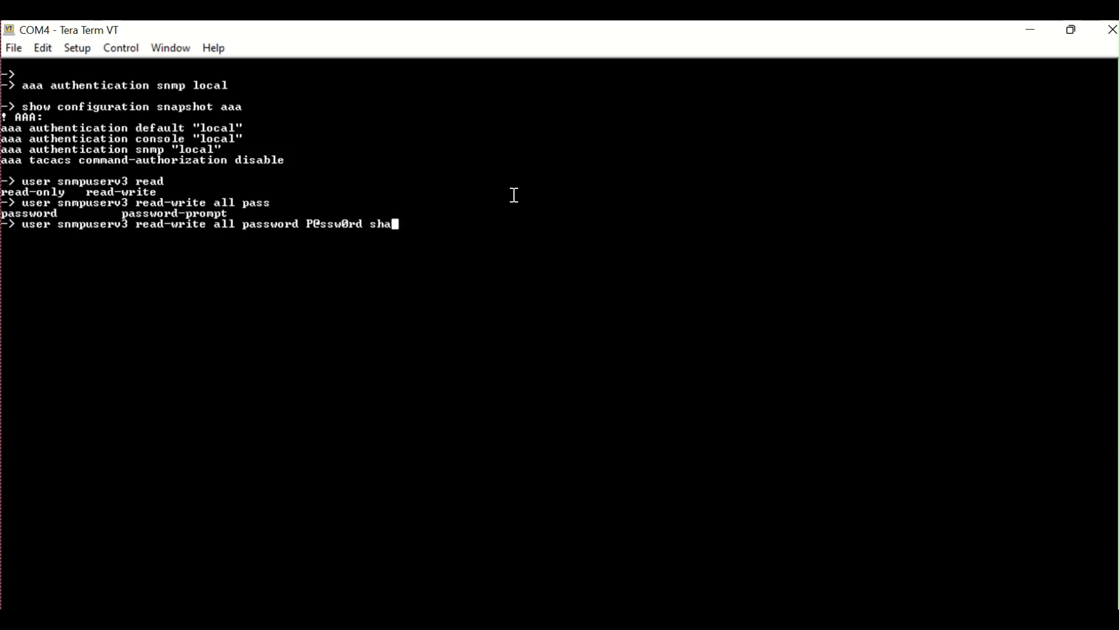
type("+des")
key("Return")
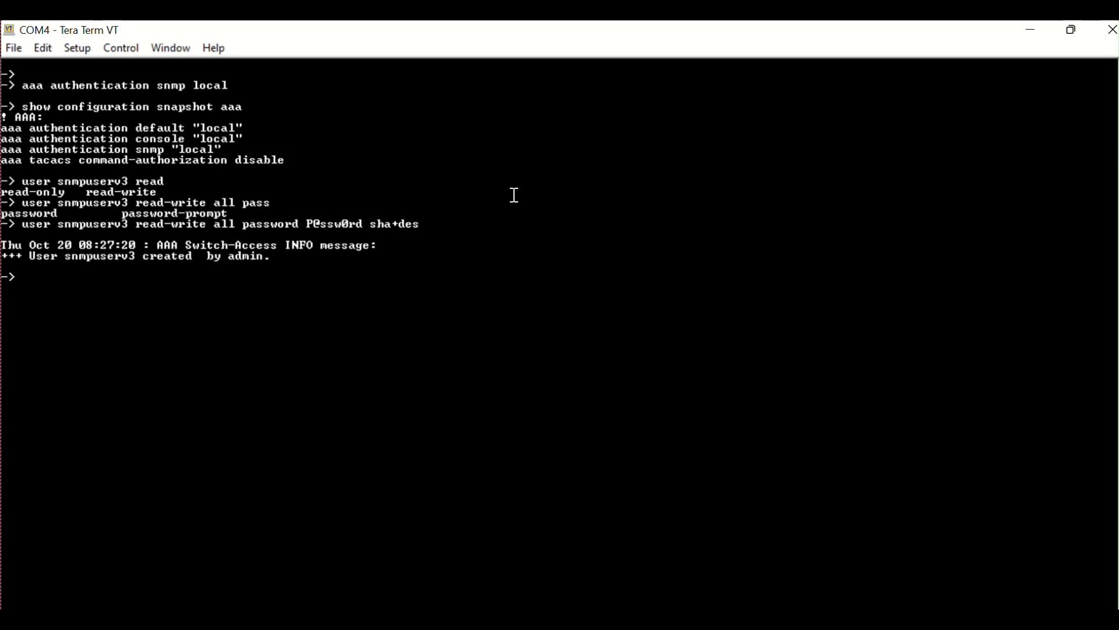
type("show user")
key("Return")
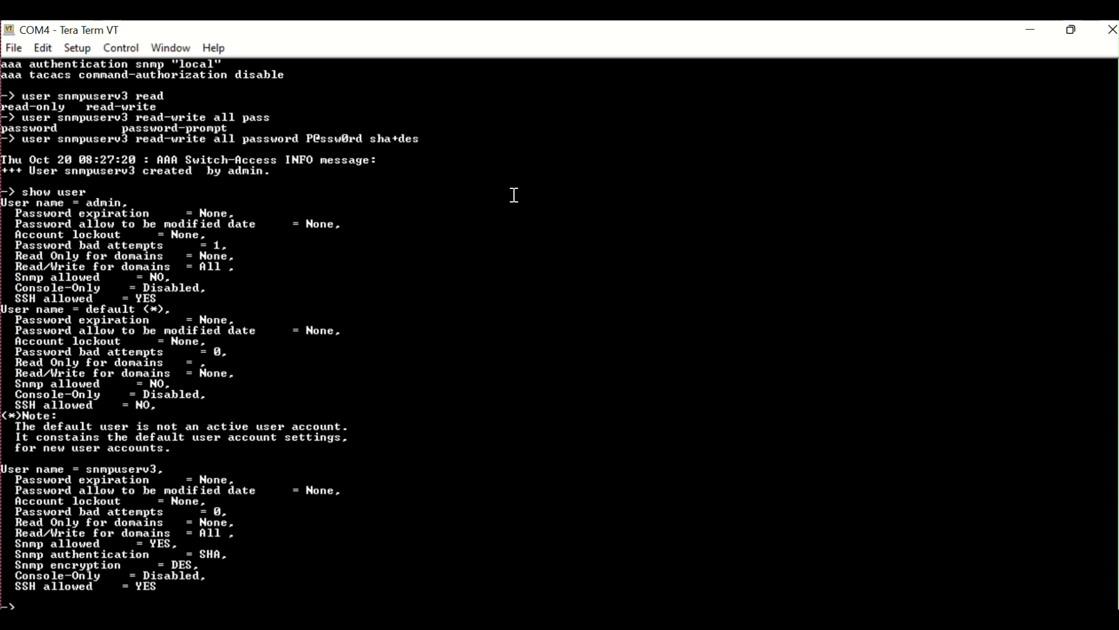
key("Return")
key("Return")
key("Return")
type("s")
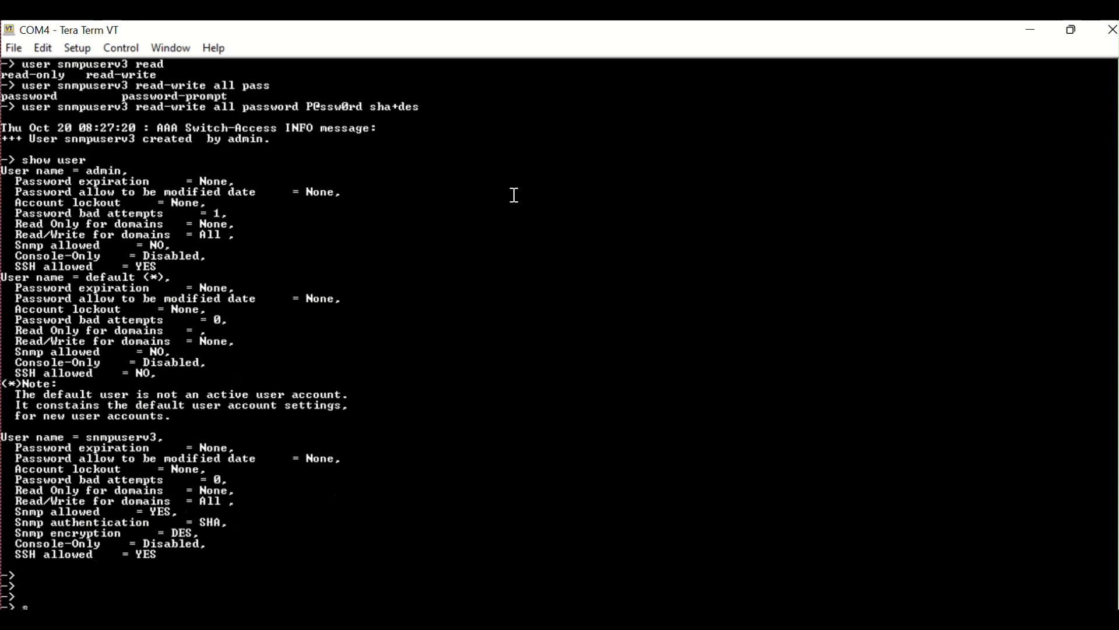
type("nmp")
key("BackSpace")
key("BackSpace")
key("BackSpace")
key("BackSpace")
key("Return")
key("Return")
key("Return")
key("Return")
key("Return")
key("Return")
key("Return")
key("Return")
key("Return")
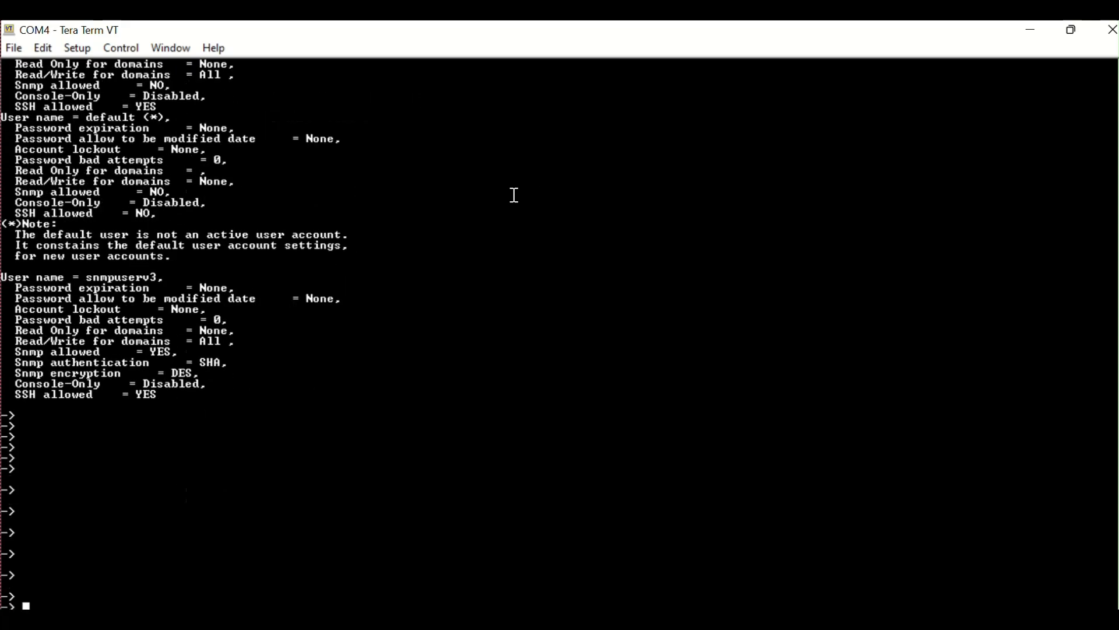
- Enable an SNMPv3 trap station at 192.168.100.100 for user snmpuserv3
type("snmp station 192.168.100.100 ")
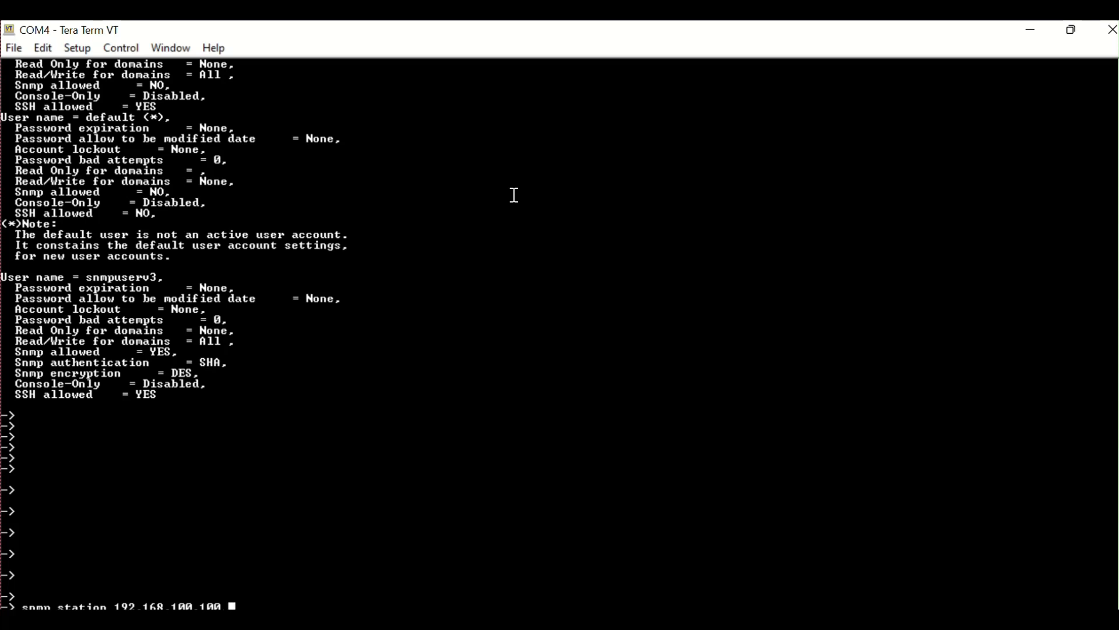
type("snmpuserv3 ?")
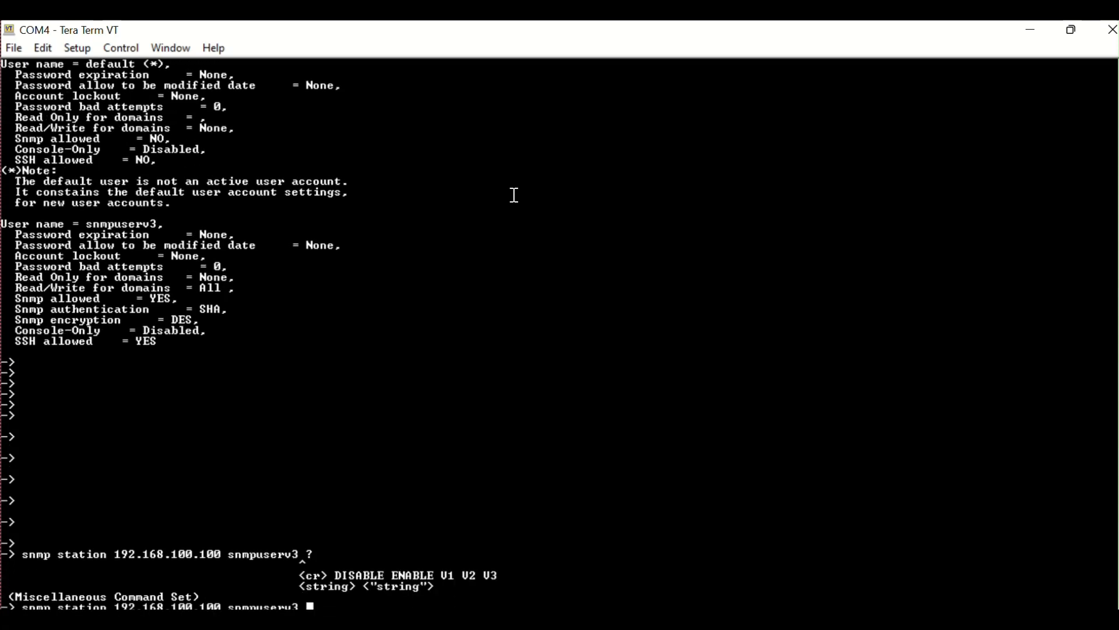
type("v3 ")
type("?")
type("enable")
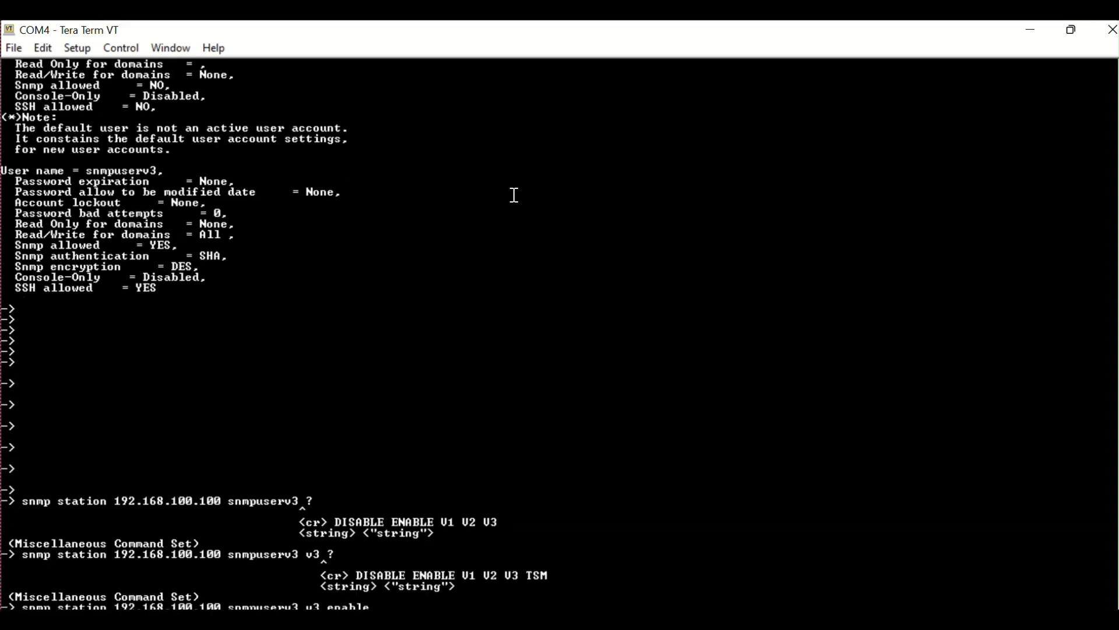
key("Return")
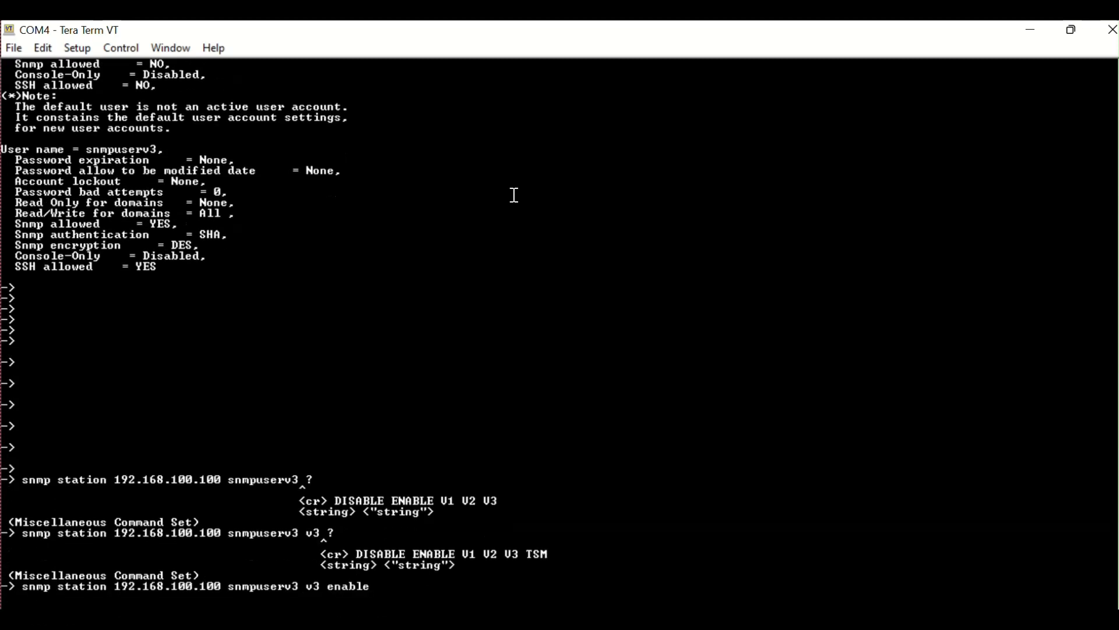
- Save the configuration with write memory flash-synchro
type("write memory flash-synchro")
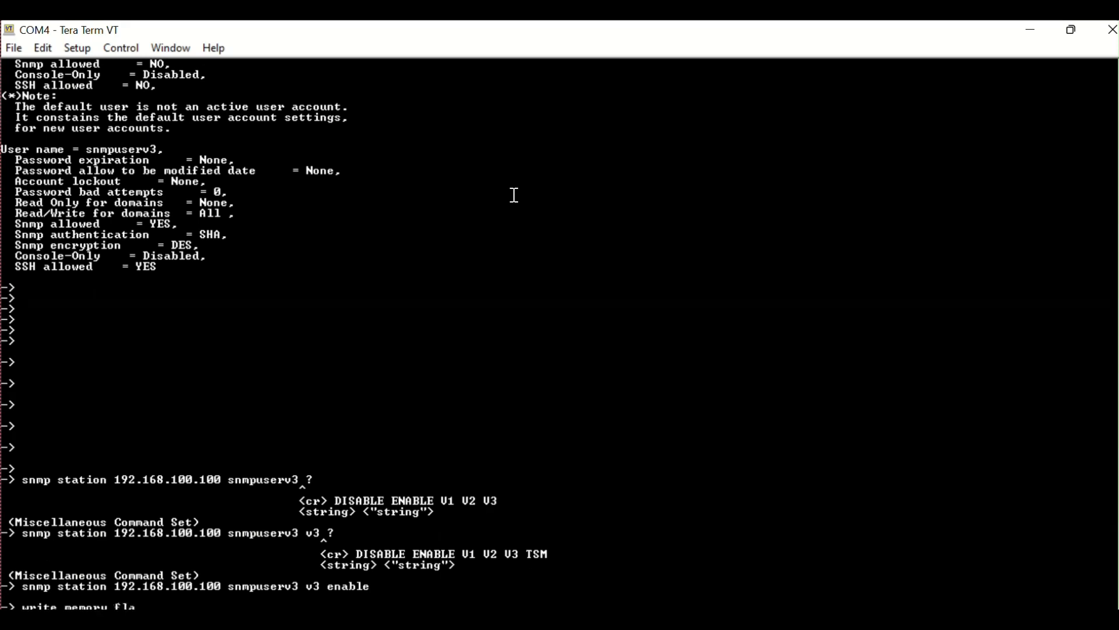
key("Return")
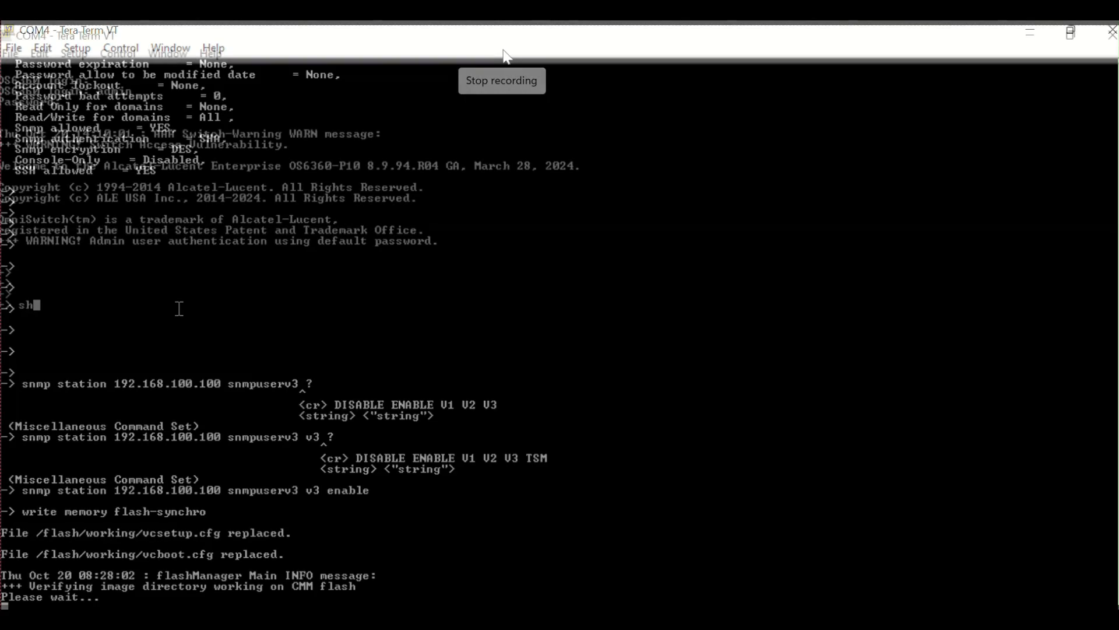
- Display the SNMP configuration snapshot
type("show configuration s")
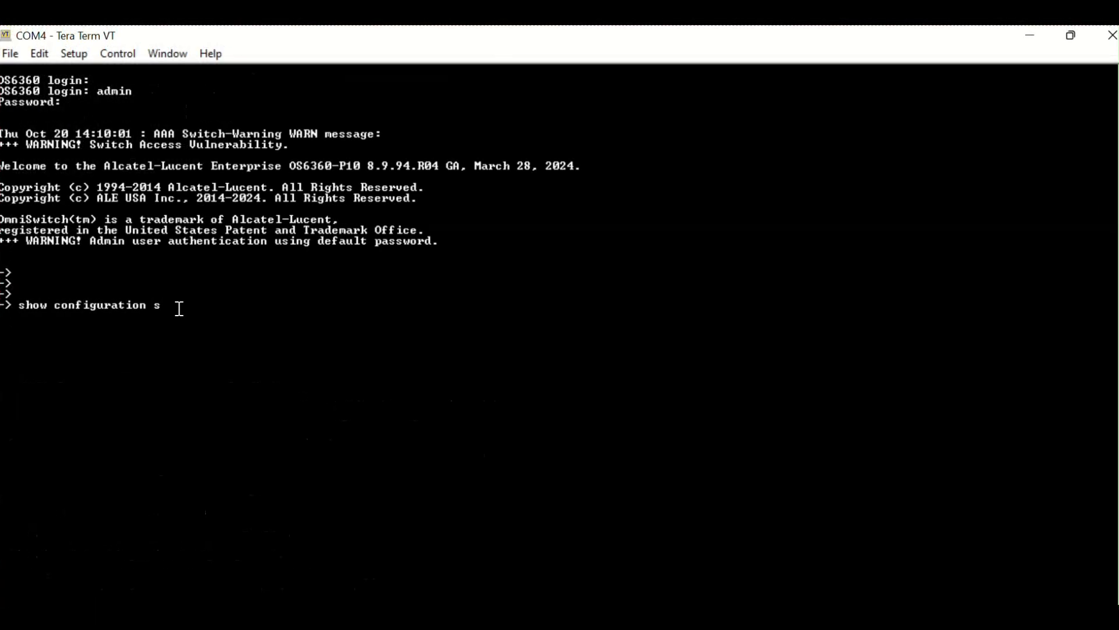
type("napshot aaa")
key("BackSpace")
key("BackSpace")
key("BackSpace")
type("snmp")
key("Return")
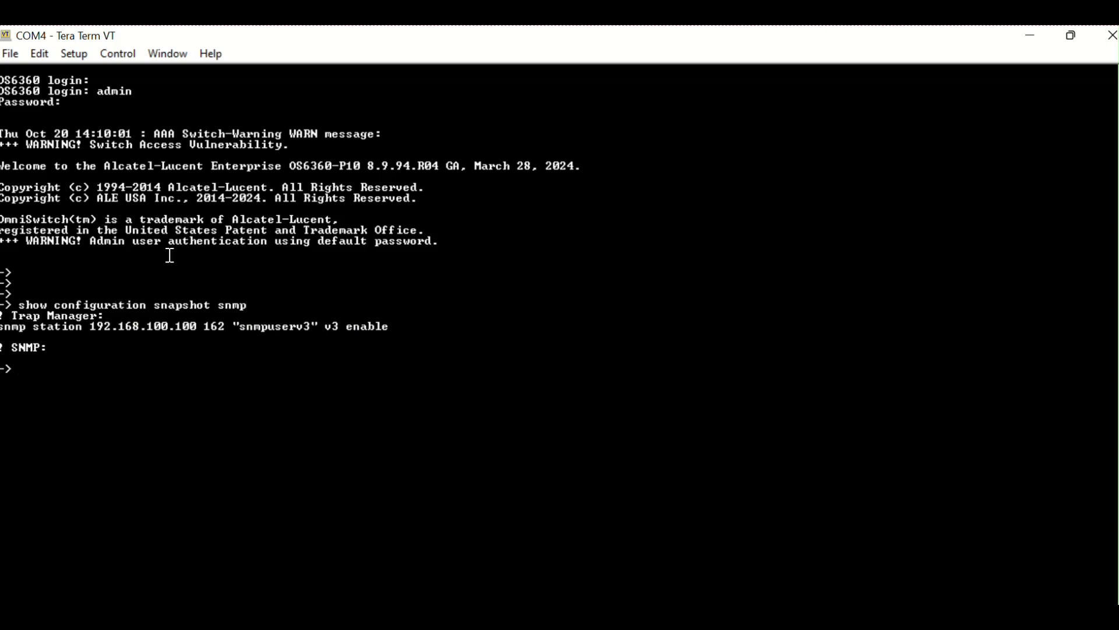
- Ping the station at 192.168.100.100
type("ping 192.168.100.100")
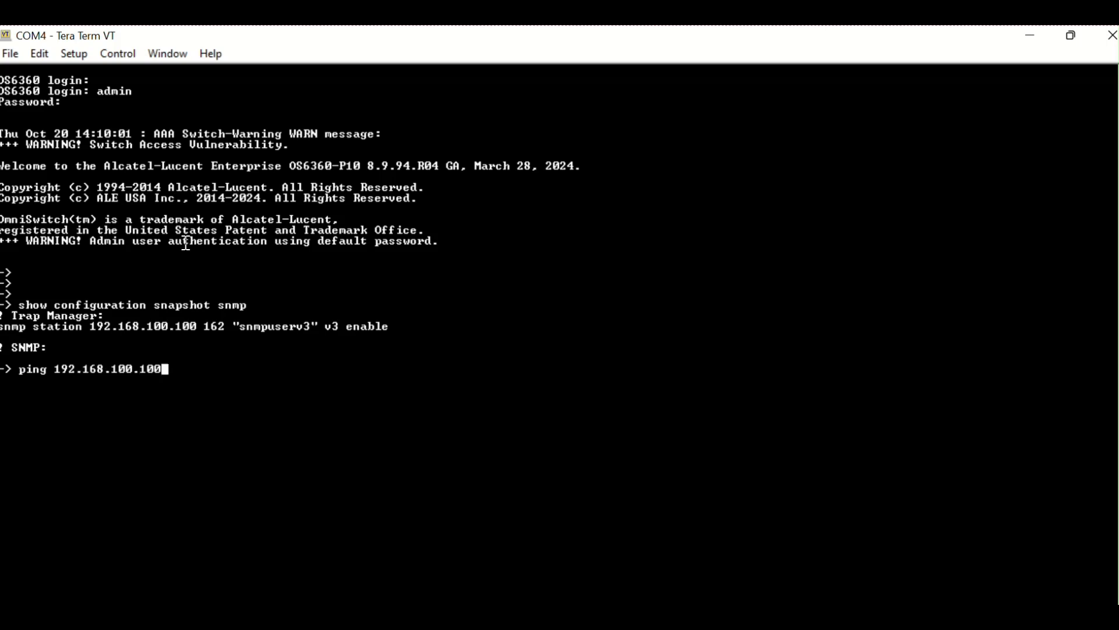
key("Return")
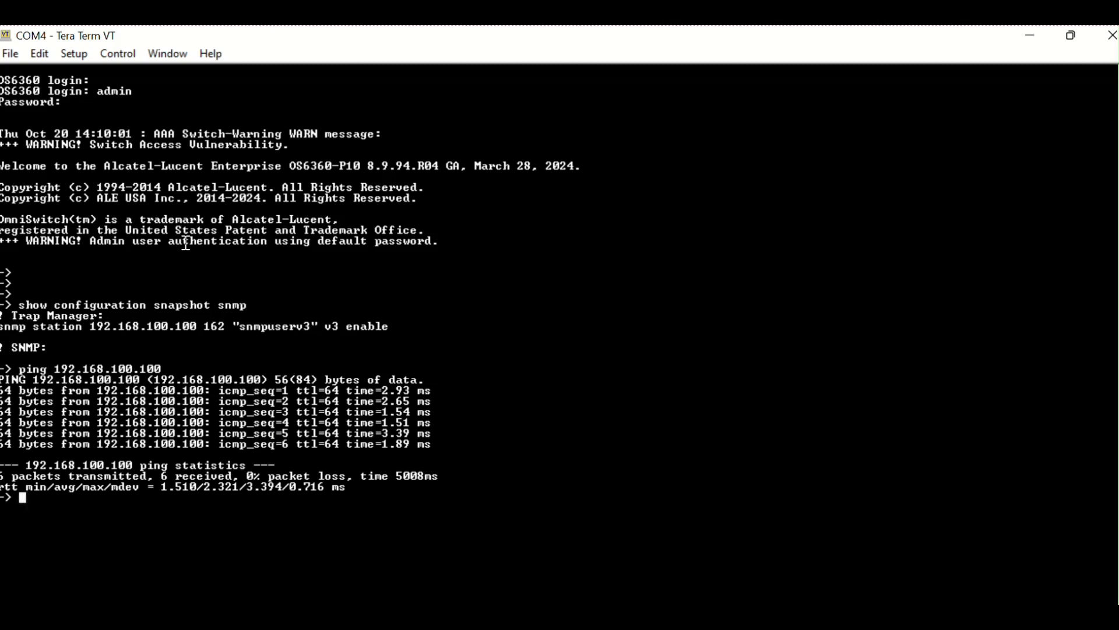
- Display the AAA configuration snapshot
type("show configuration ")
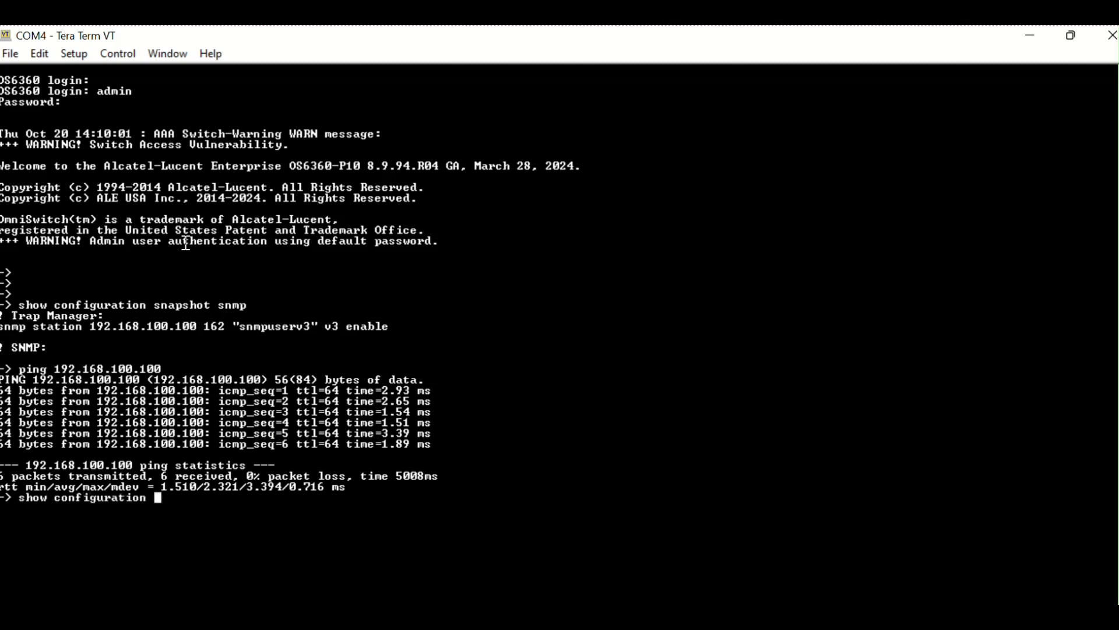
type("snapshot aaa")
key("Return")
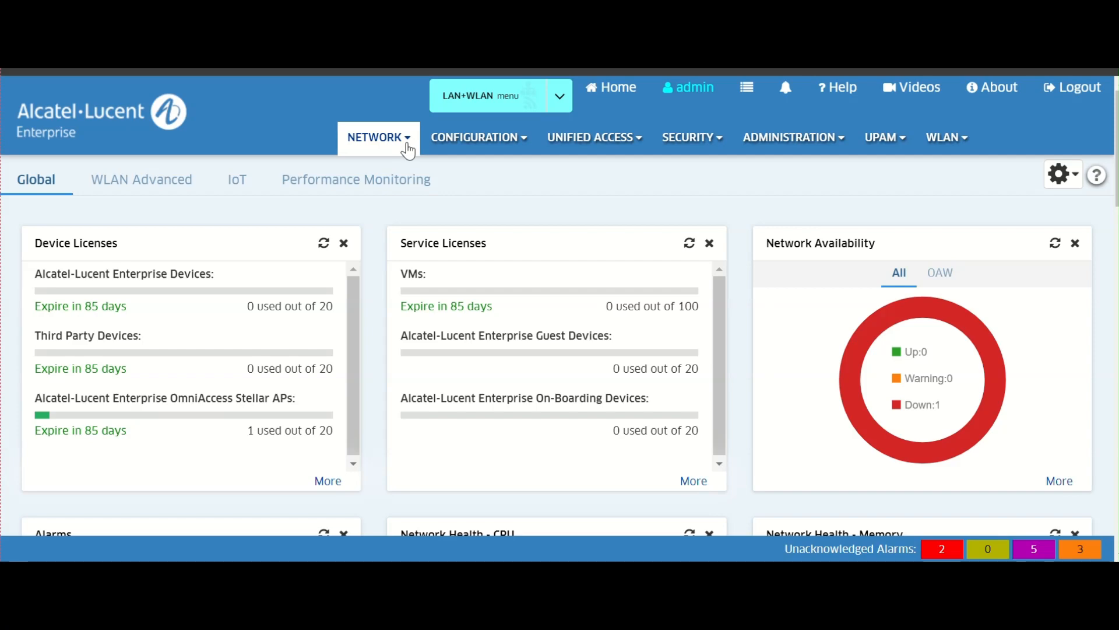
- Add a new discovery profile and name it snmpv3
left_click(408, 151)
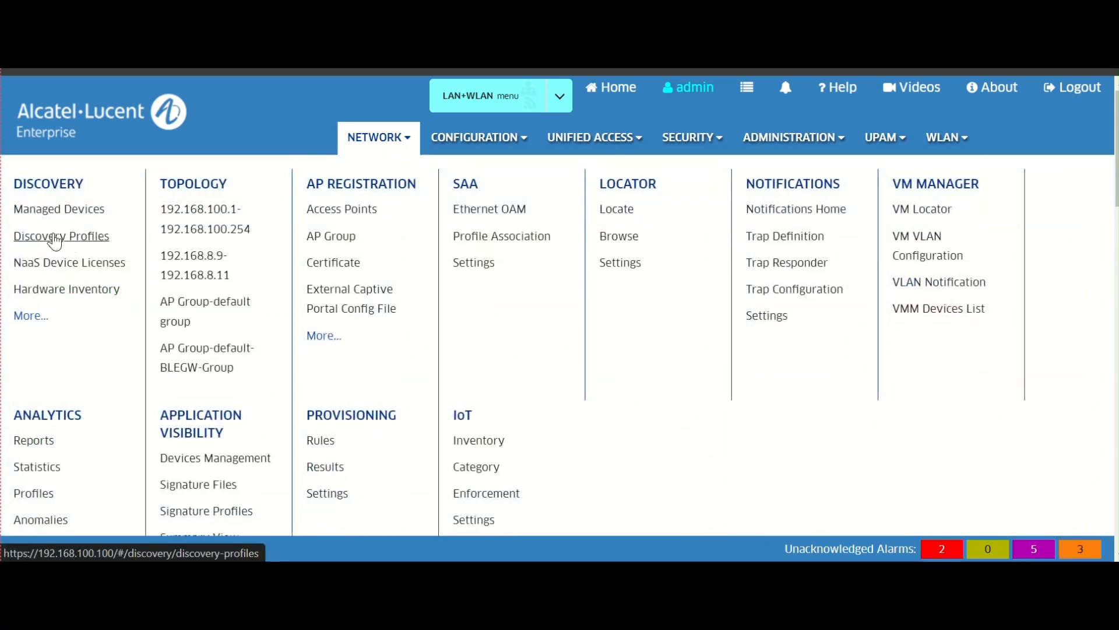
left_click(55, 237)
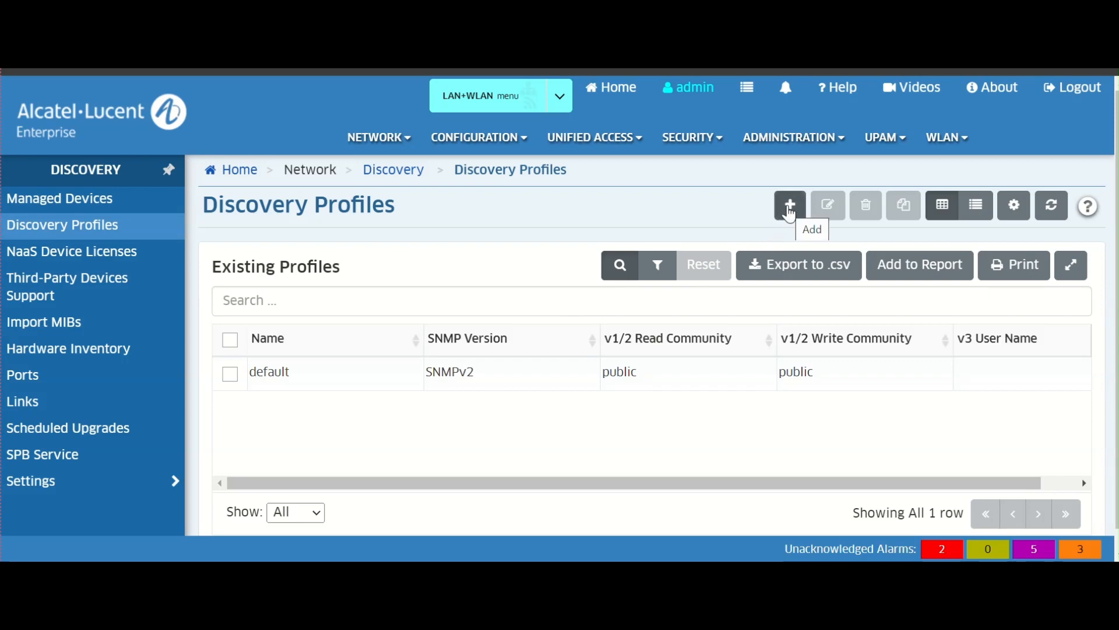
left_click(791, 208)
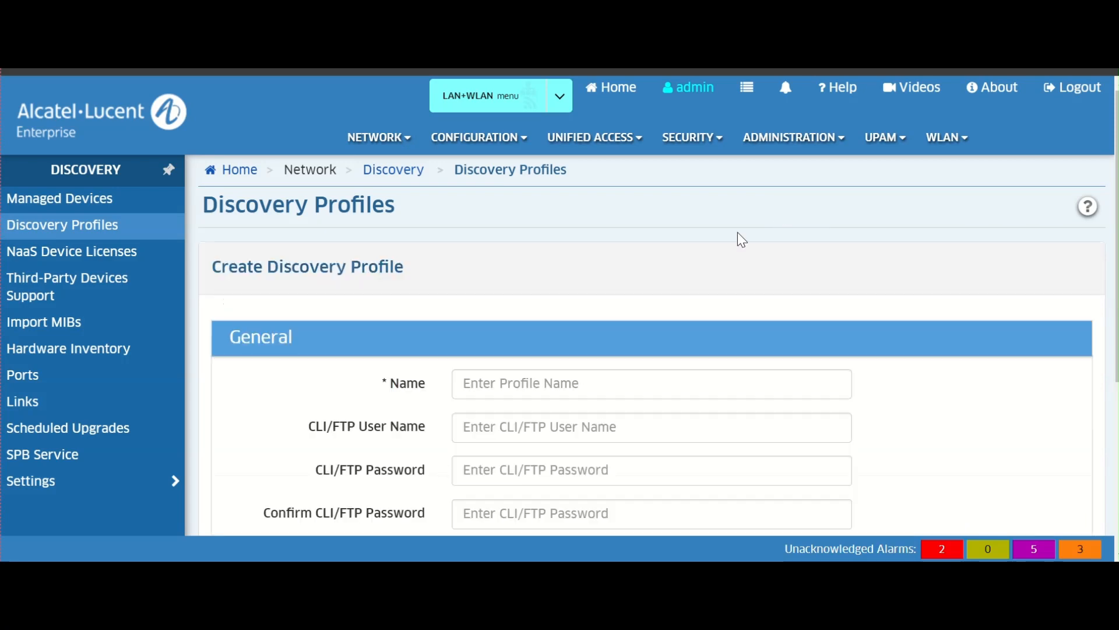
scroll(737, 232, "down", 3)
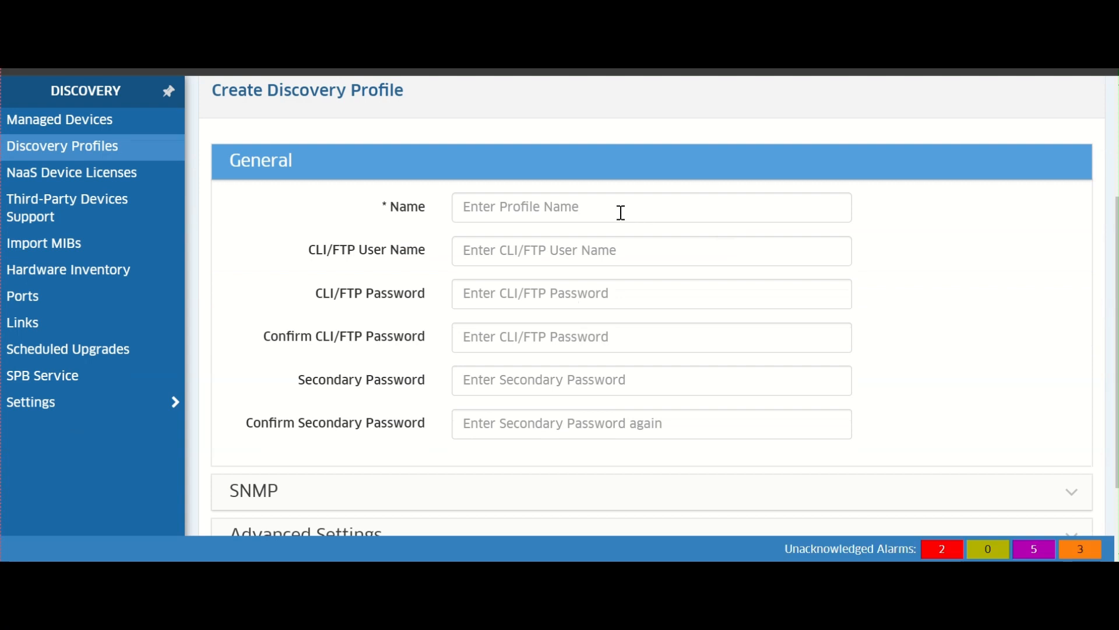
left_click(622, 213)
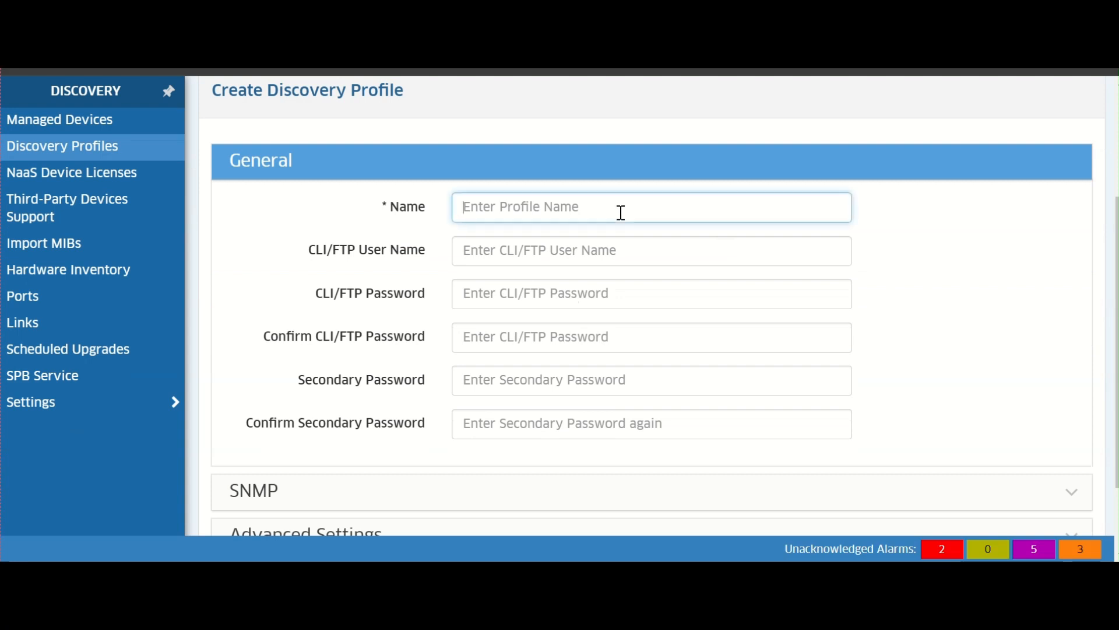
type("snmp")
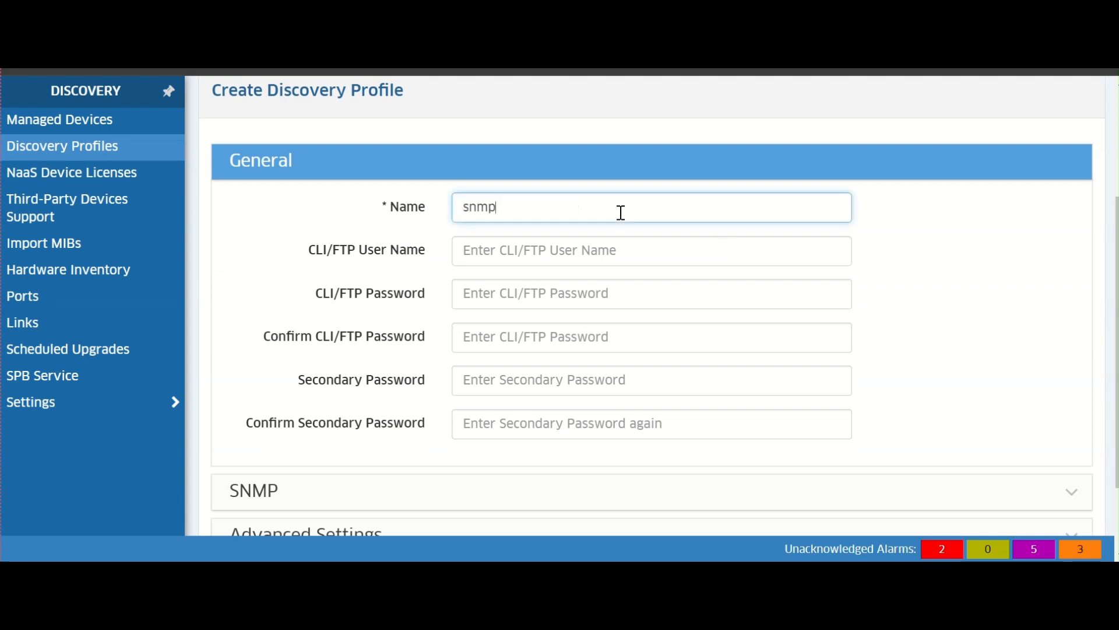
type("v3")
- Set the profile's CLI/FTP user name to admin and enter and confirm the CLI/FTP password
left_click(608, 251)
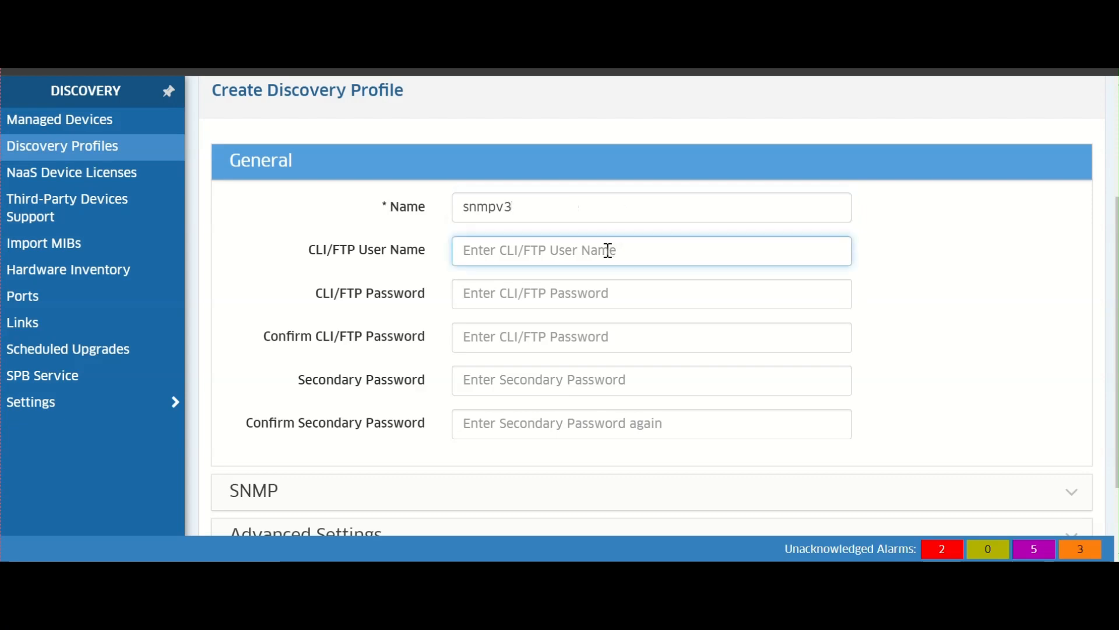
type("admin")
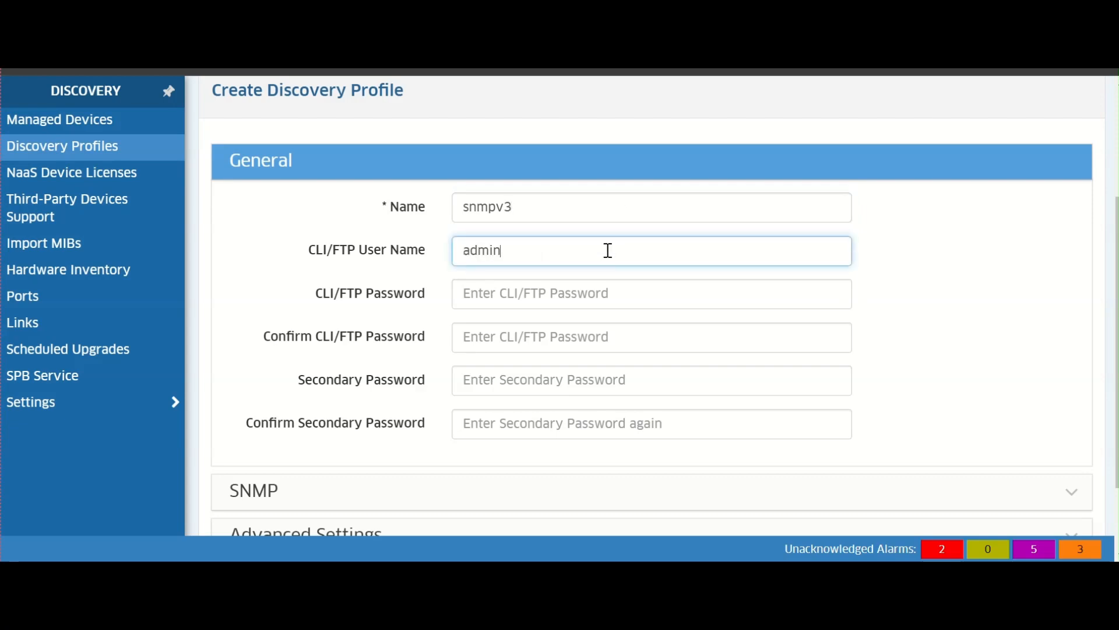
key("Tab")
type("admin")
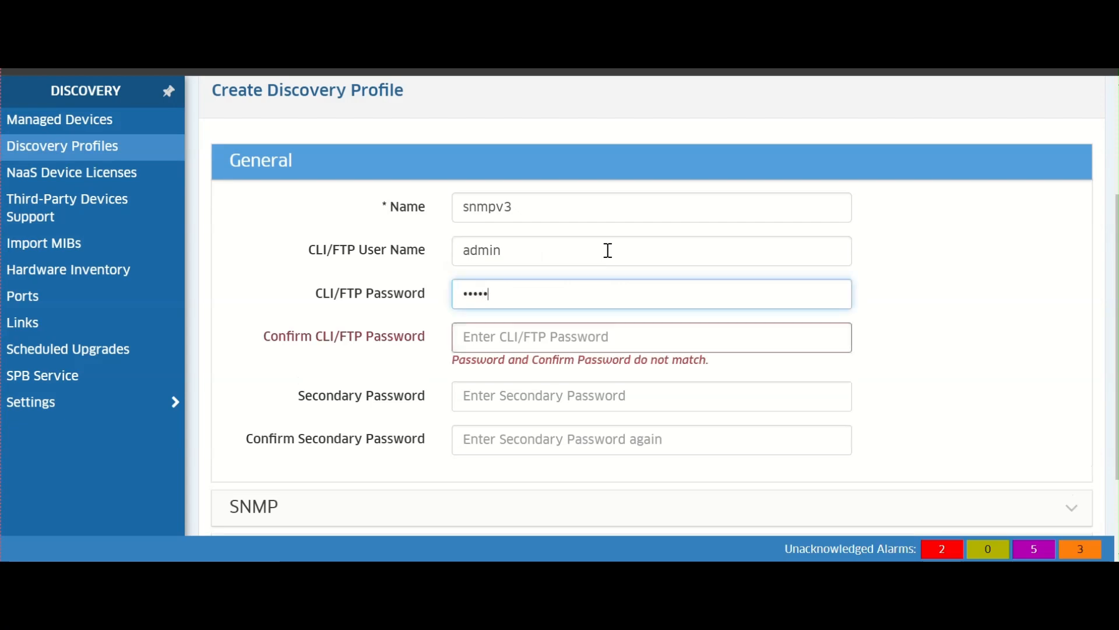
key("Tab")
type("admi")
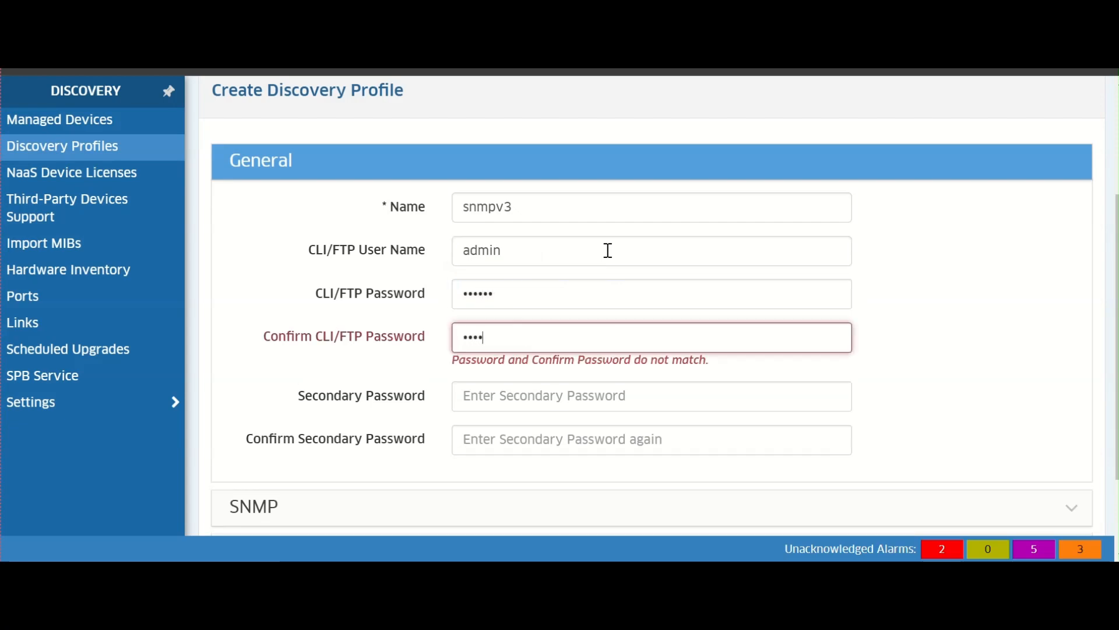
type("ch")
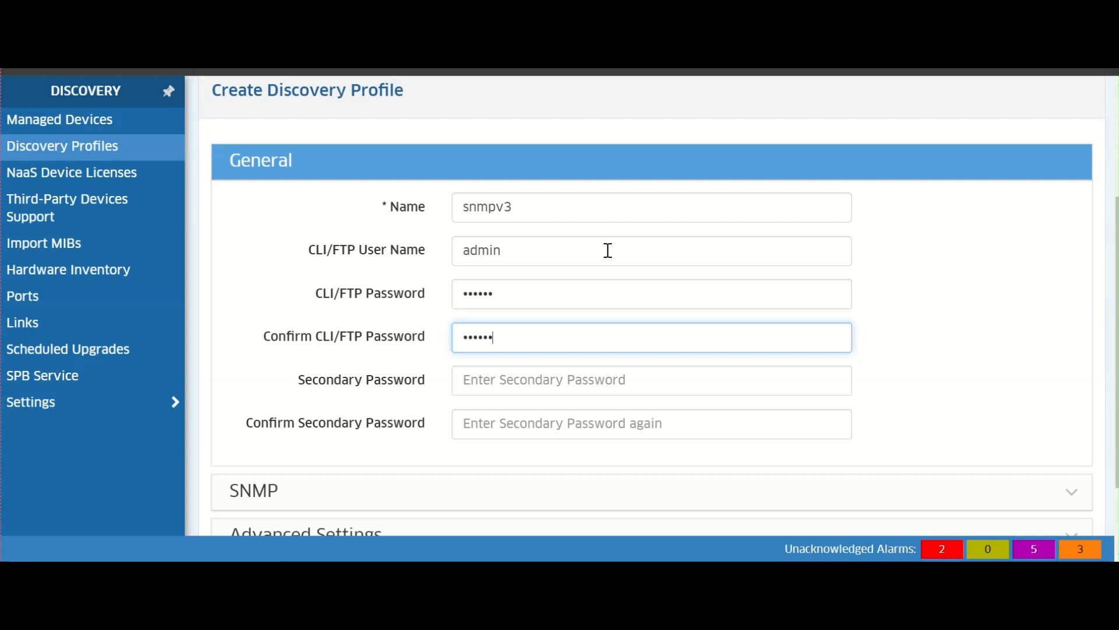
- Enter and confirm the secondary password for the discovery profile
type("swi")
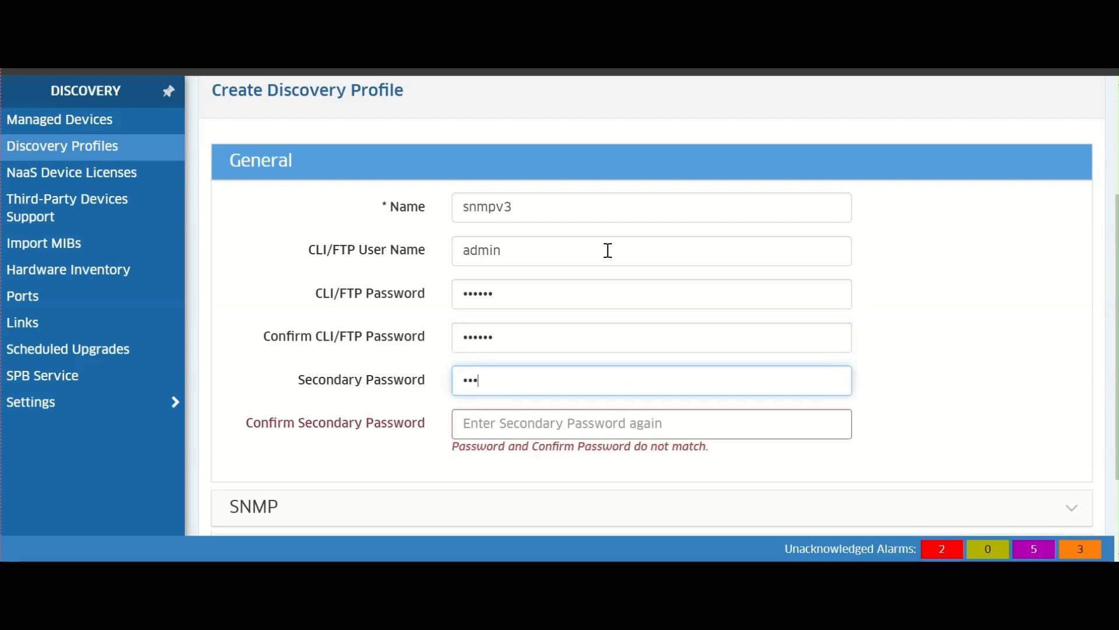
type("tch")
key("Tab")
type("swit")
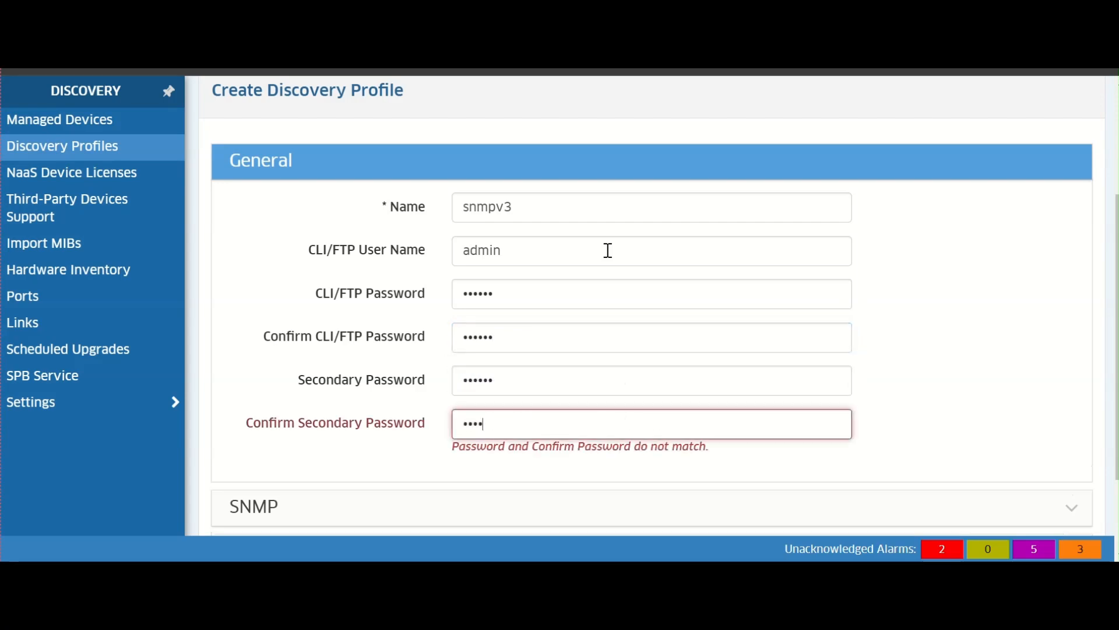
type("ch")
- Expand the SNMP section and set the SNMP version to SNMPv3
scroll(968, 359, "down", 2)
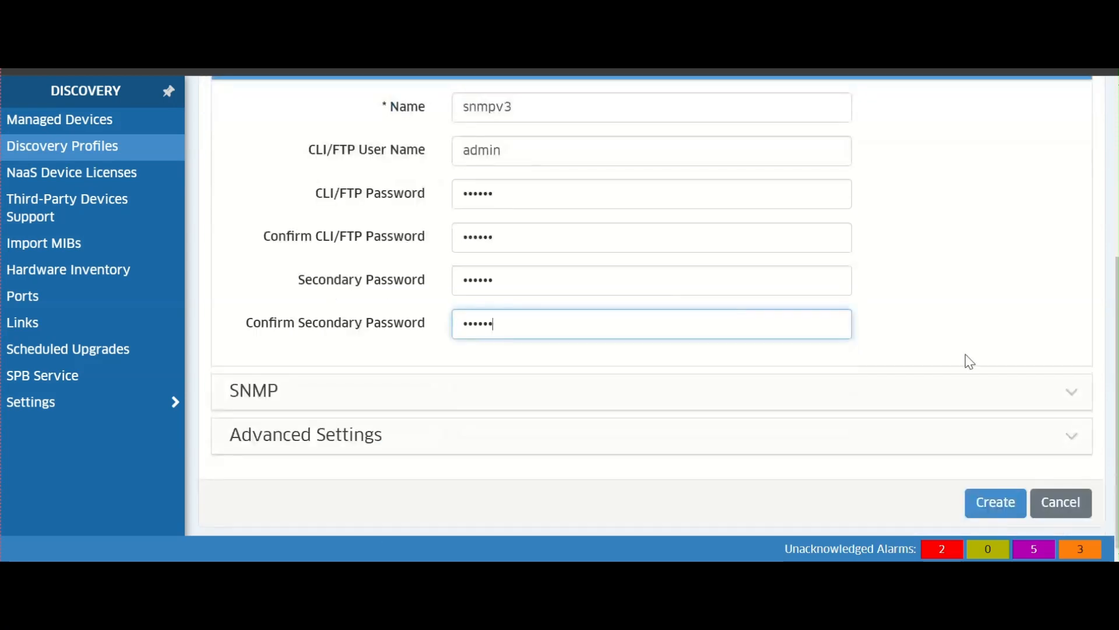
left_click(1068, 396)
scroll(953, 389, "down", 3)
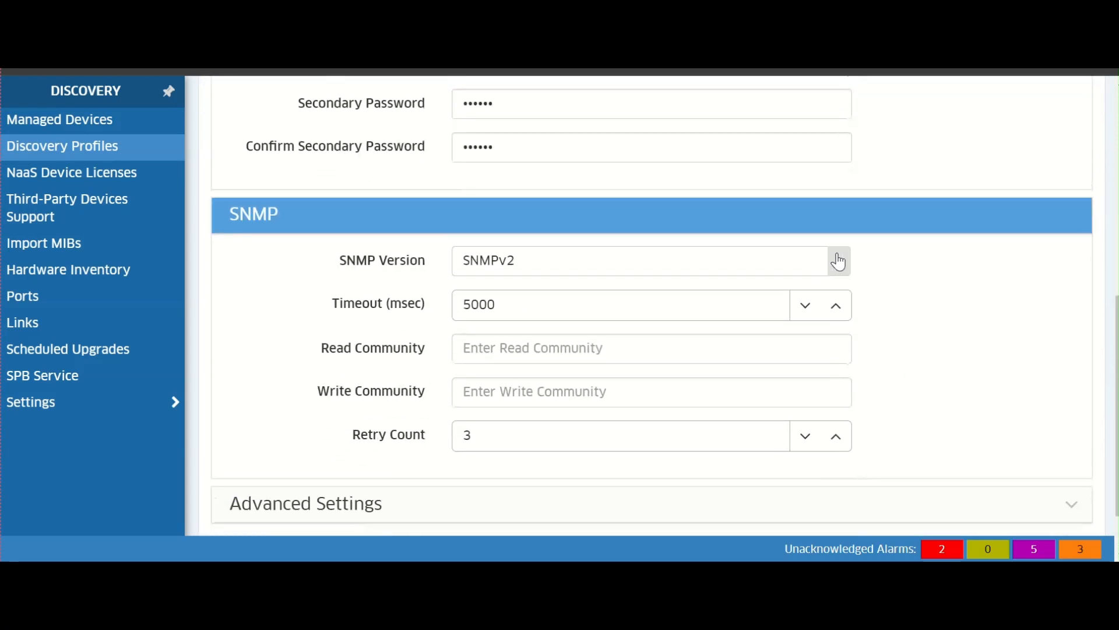
left_click(839, 260)
left_click(694, 381)
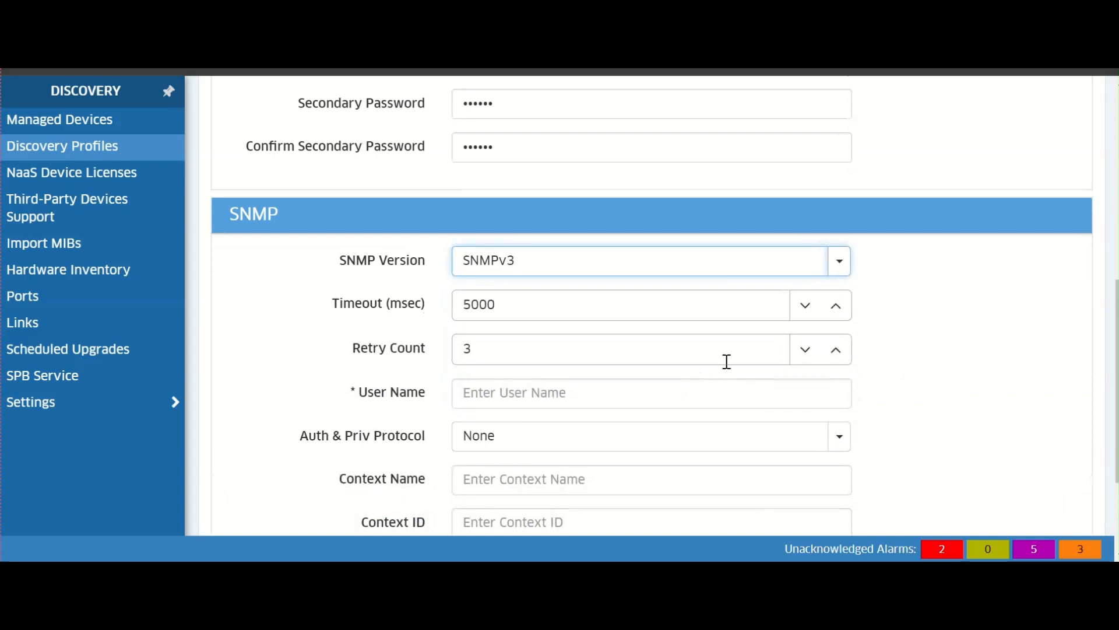
- Set the SNMPv3 user name to snmpuserv3
scroll(724, 362, "down", 2)
left_click(693, 298)
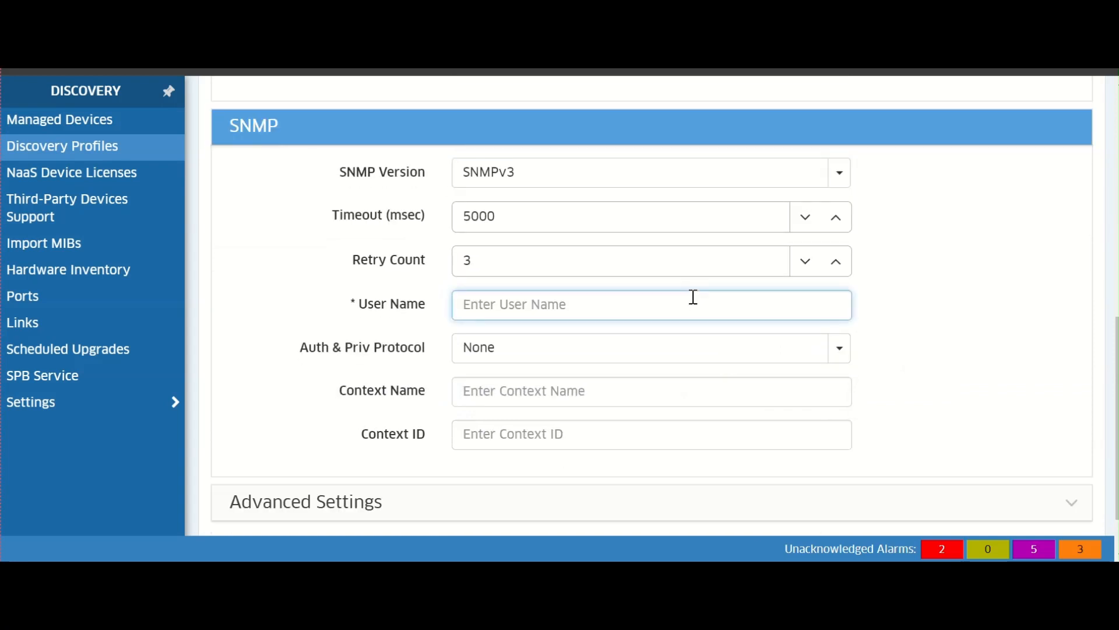
type("snmpu")
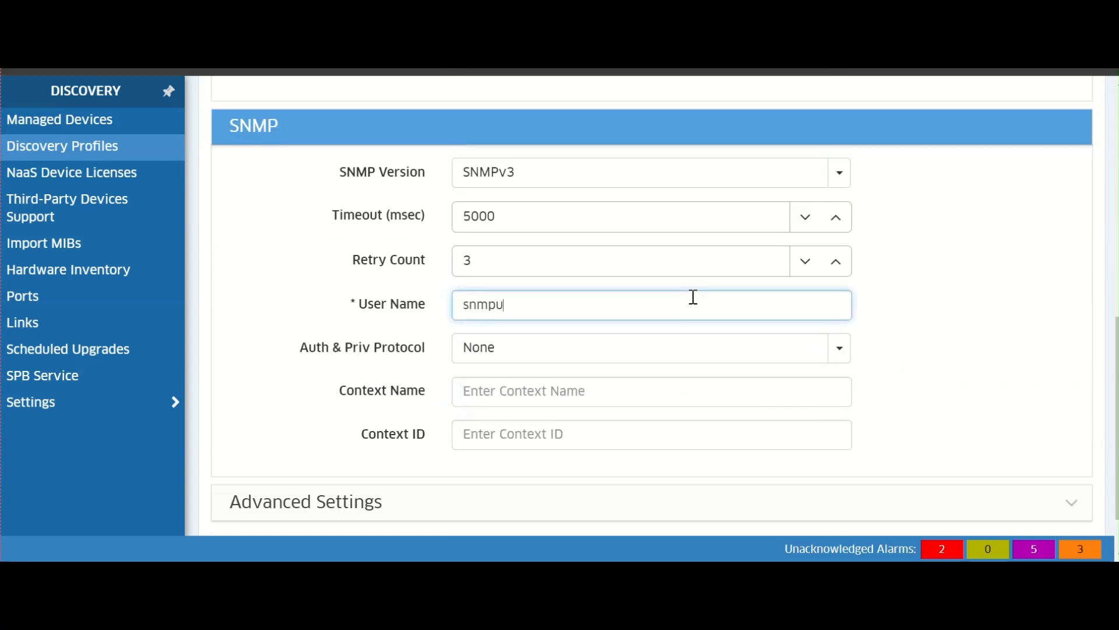
type("serv3")
- Set the Auth & Priv protocol to SHA+DES
left_click(736, 352)
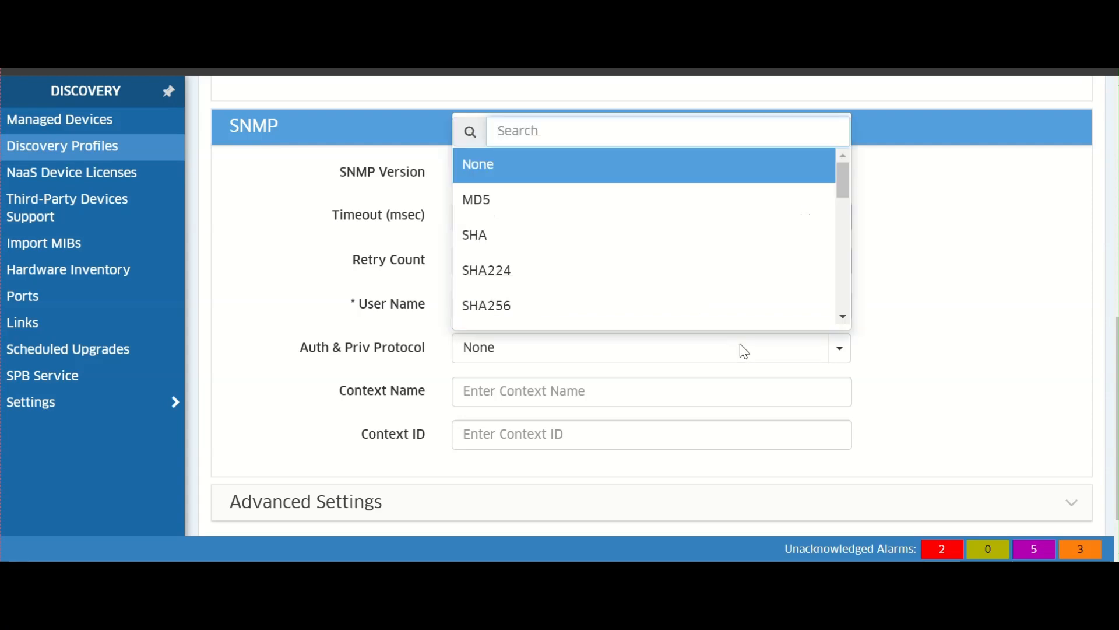
scroll(702, 289, "down", 3)
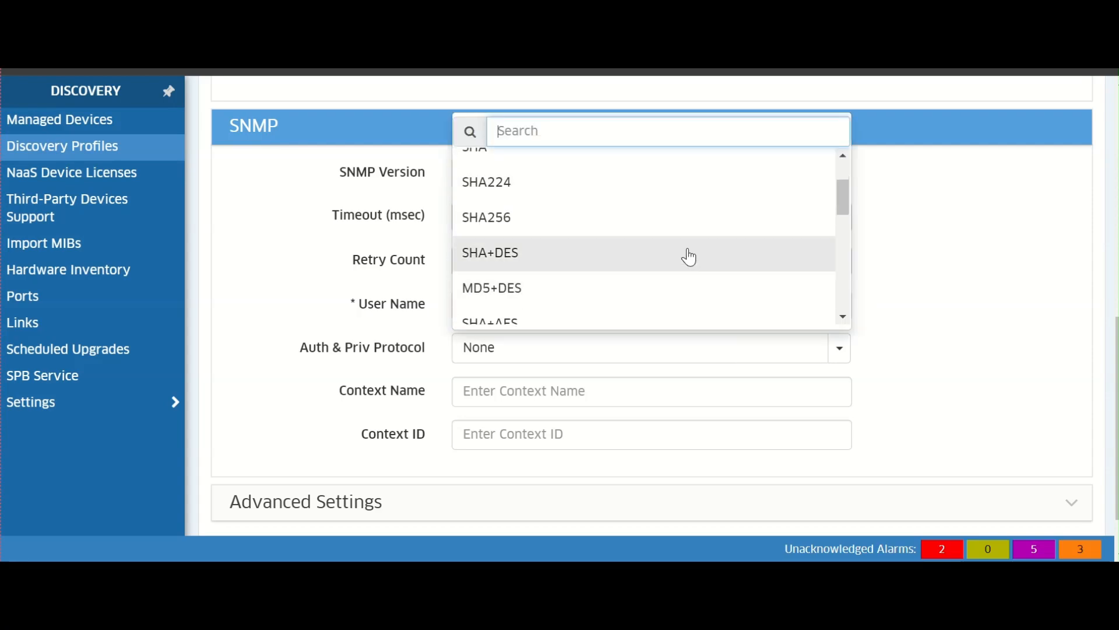
left_click(687, 252)
scroll(807, 326, "down", 2)
- Enter and confirm the SNMPv3 authentication password
left_click(779, 310)
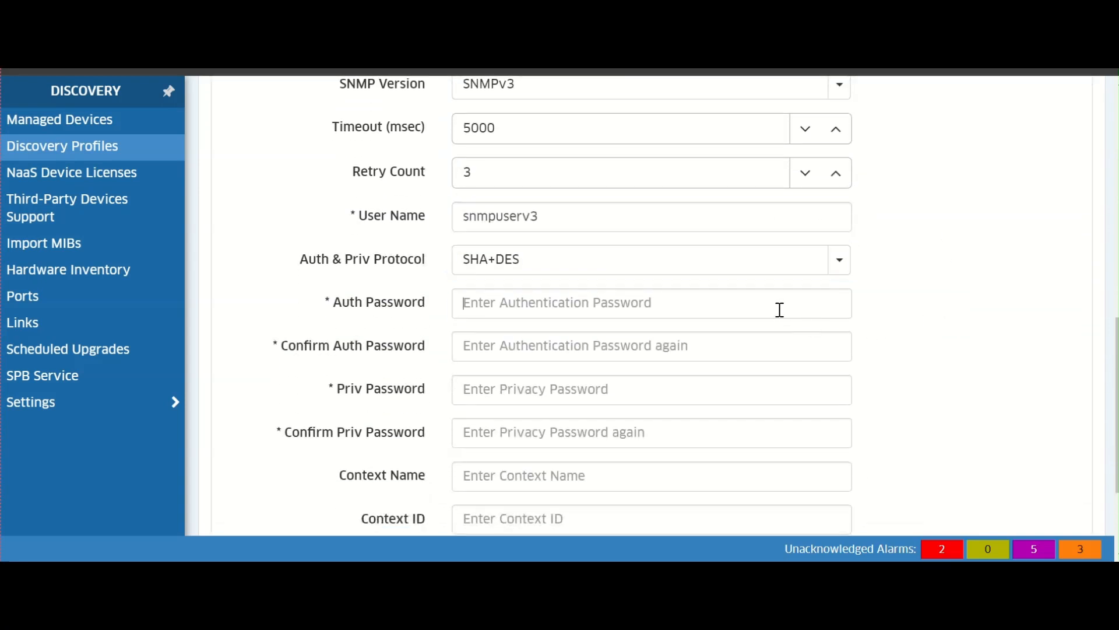
type("a")
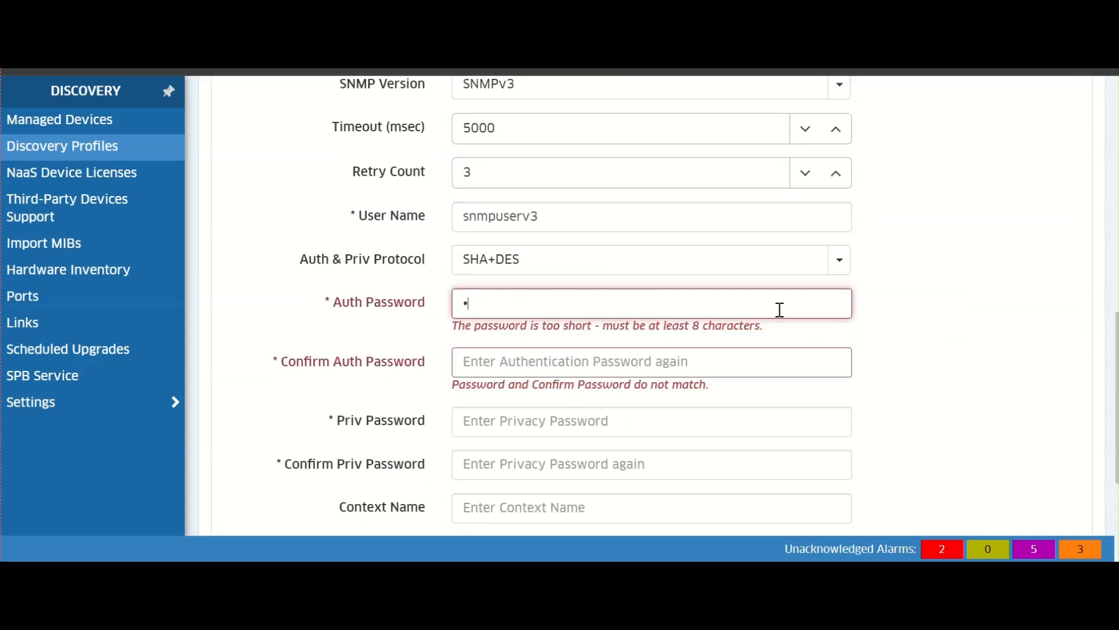
type("•••••••")
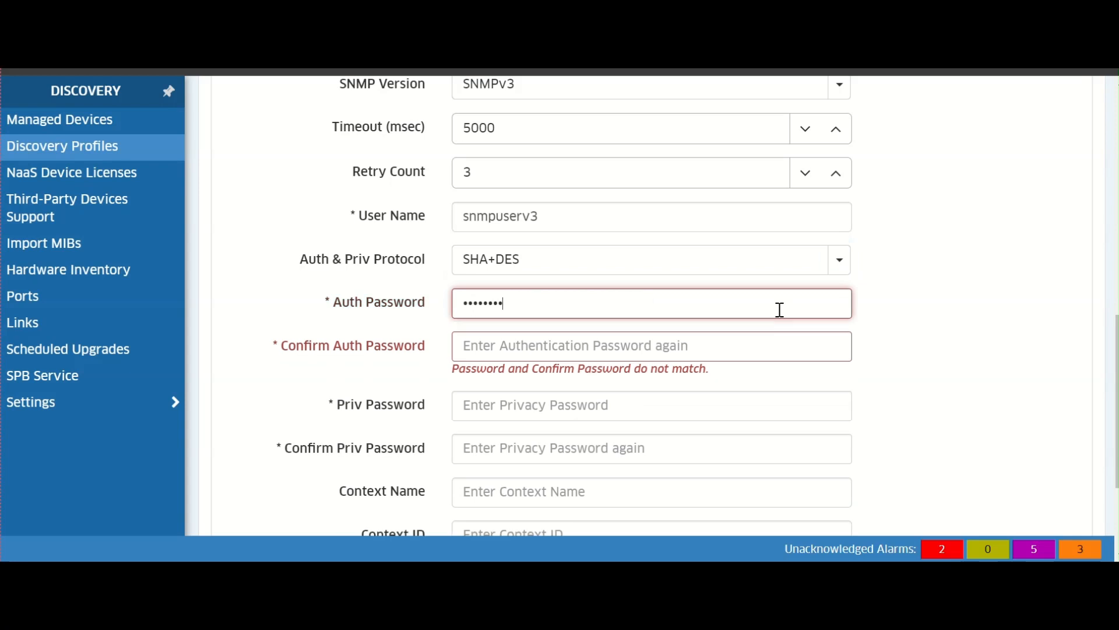
key("Tab")
type("•••")
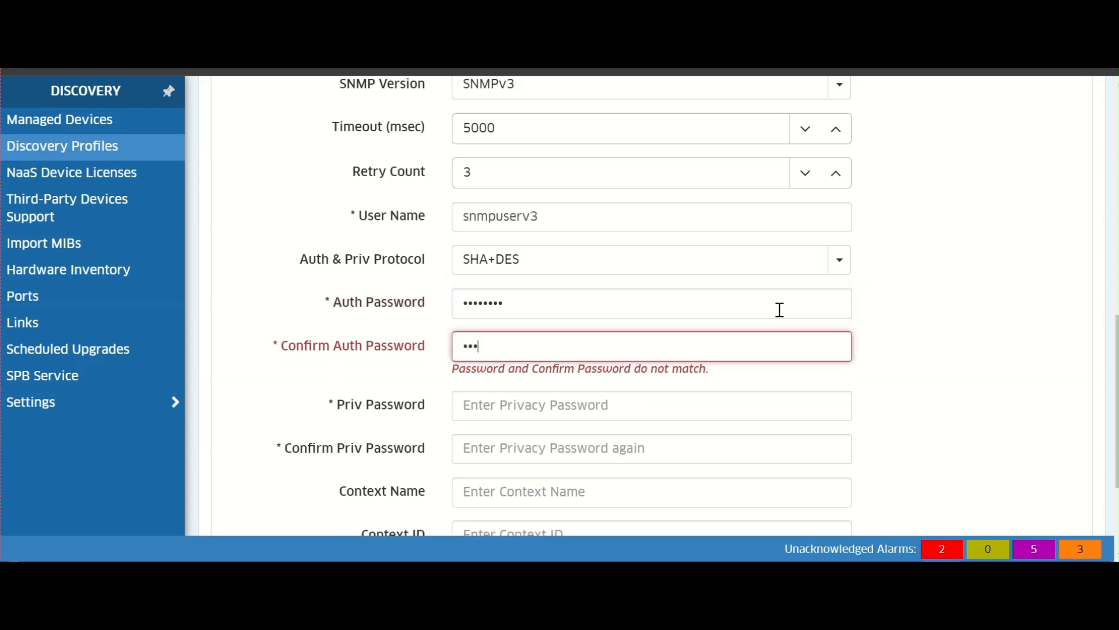
type("•••••")
key("Tab")
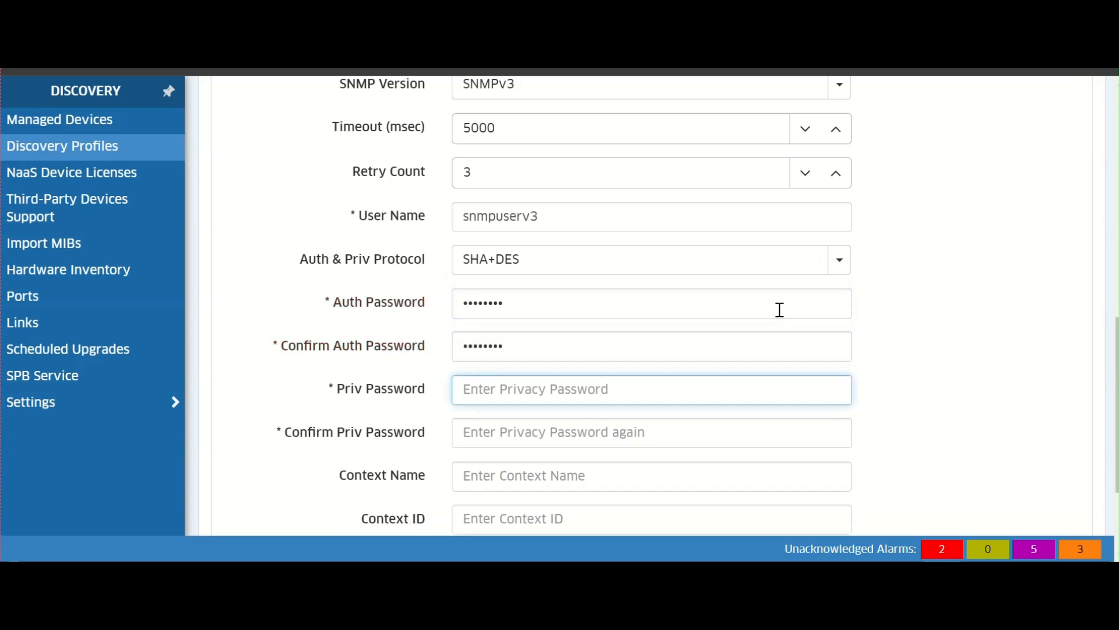
type("••••••••")
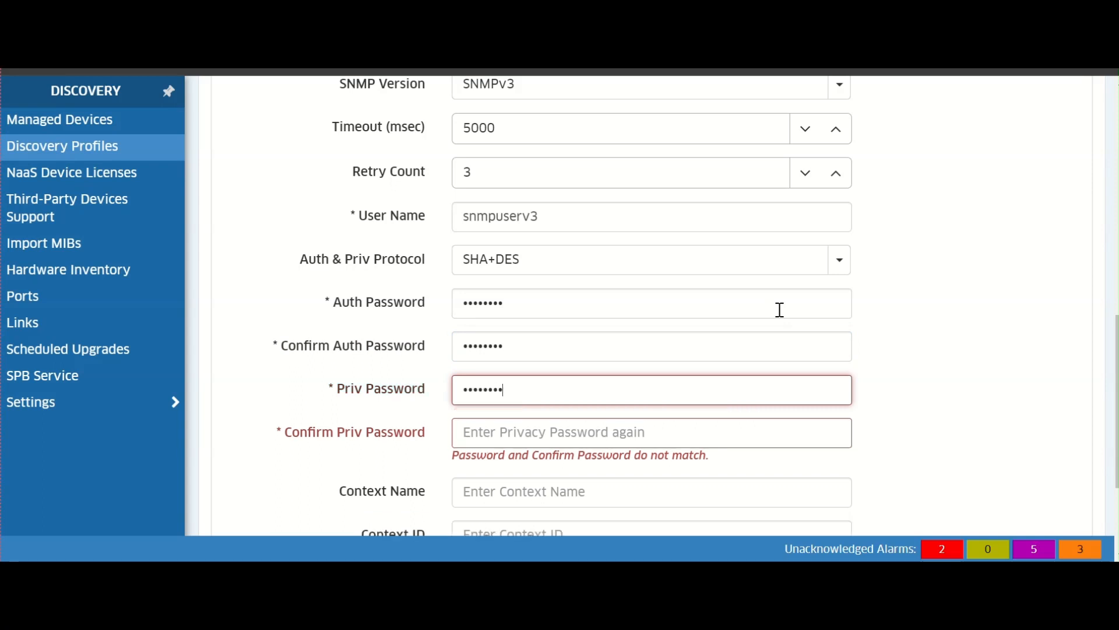
- Enter and confirm the SNMPv3 privacy password, then create the snmpv3 discovery profile
key("Tab")
type("•")
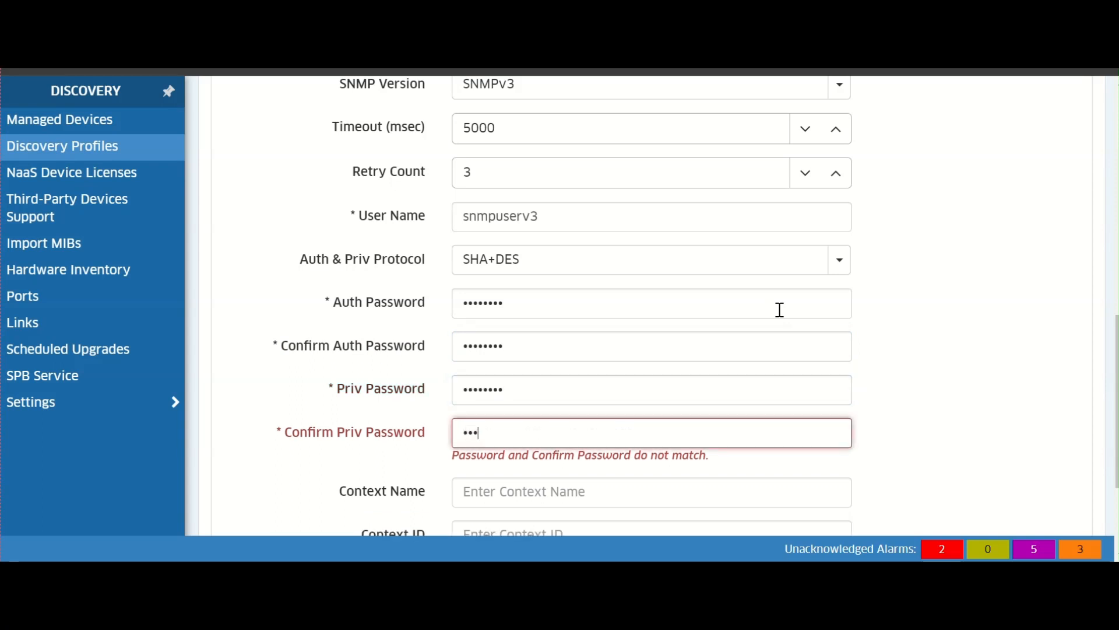
type("•••••••")
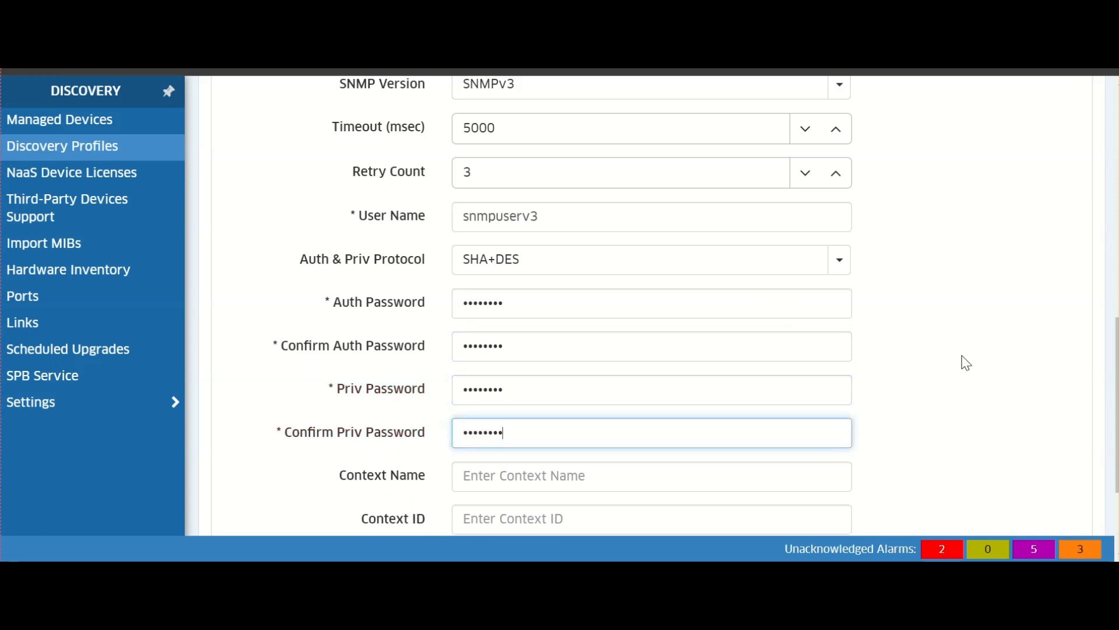
scroll(965, 363, "down", 3)
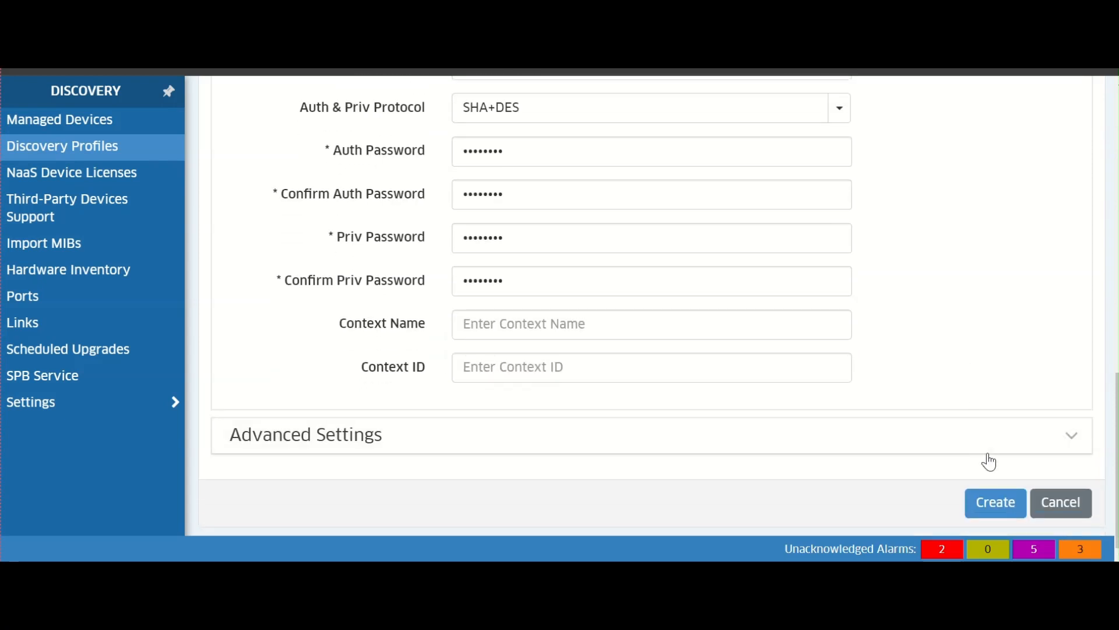
left_click(995, 489)
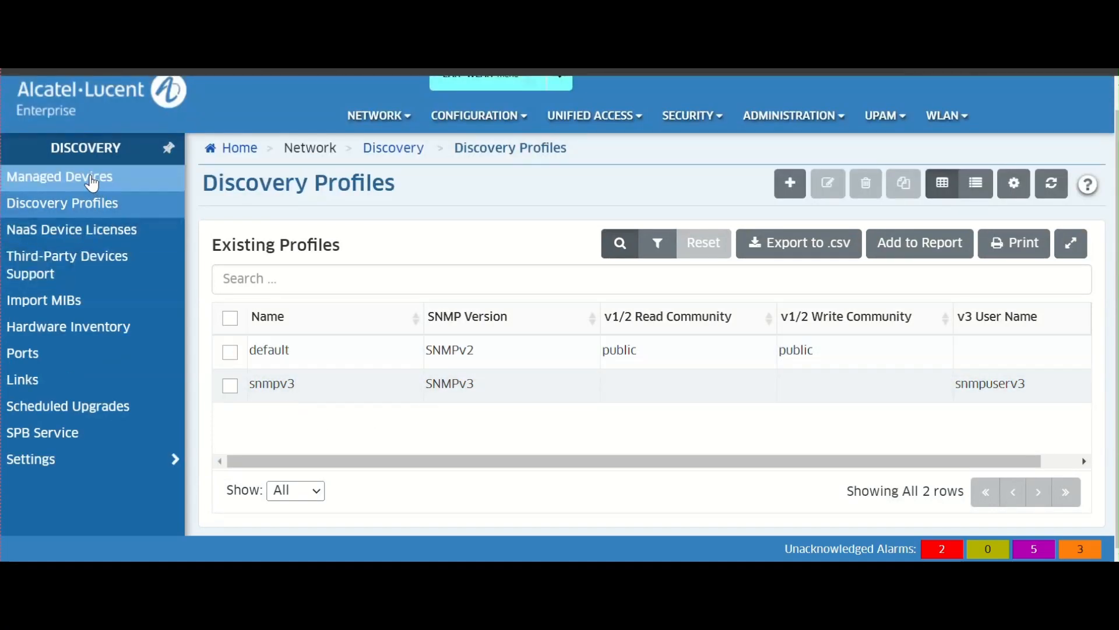
- Open device discovery under Managed Devices and start adding a new IP address range
left_click(92, 183)
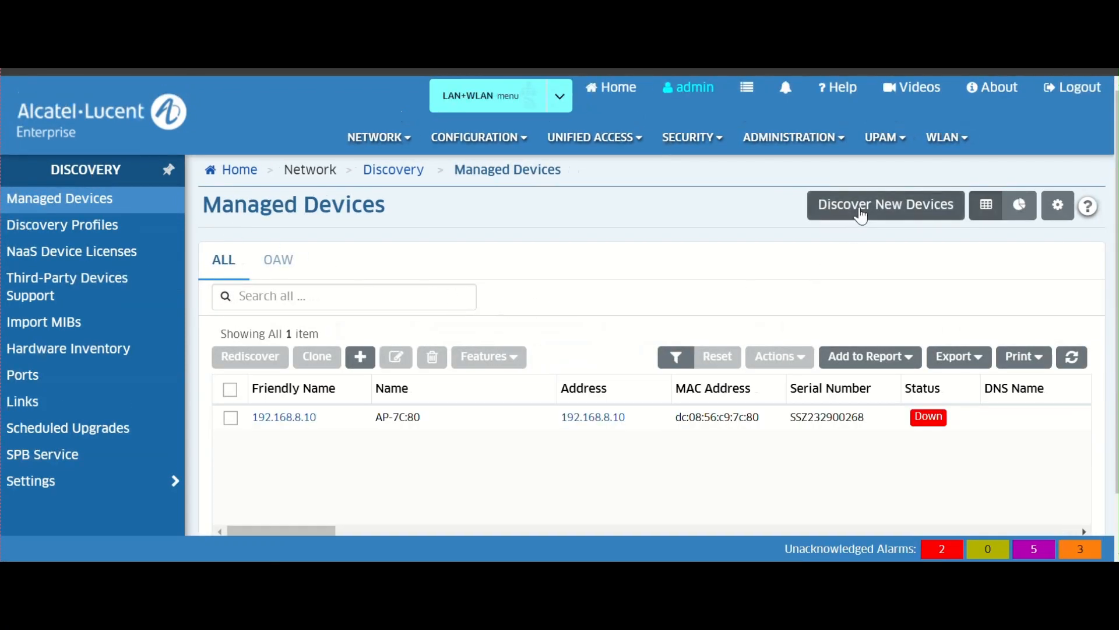
left_click(861, 212)
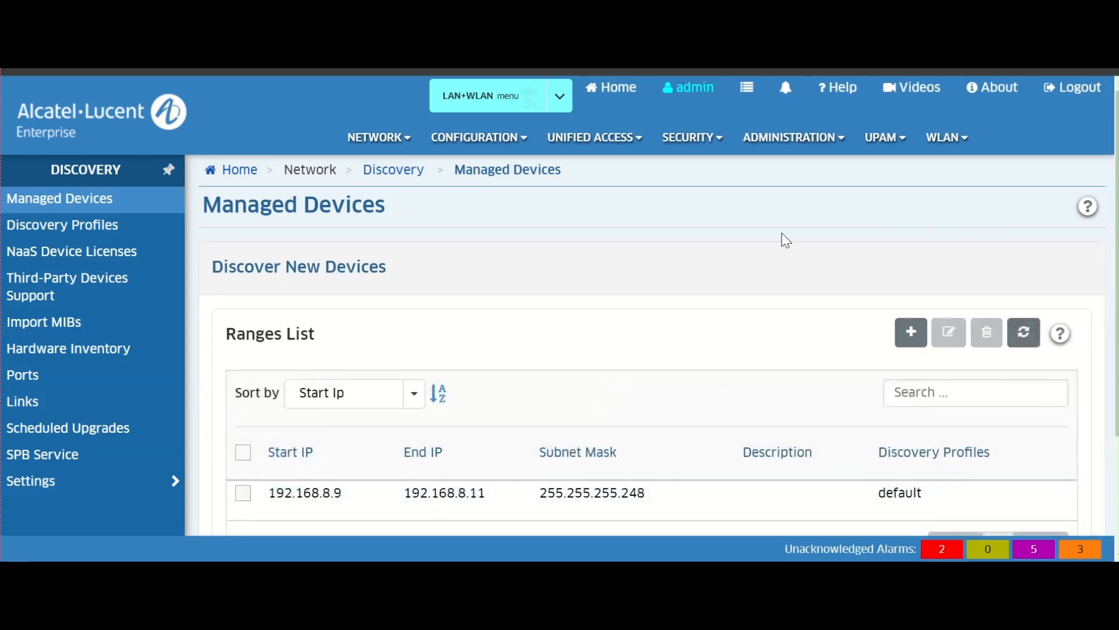
scroll(780, 240, "down", 2)
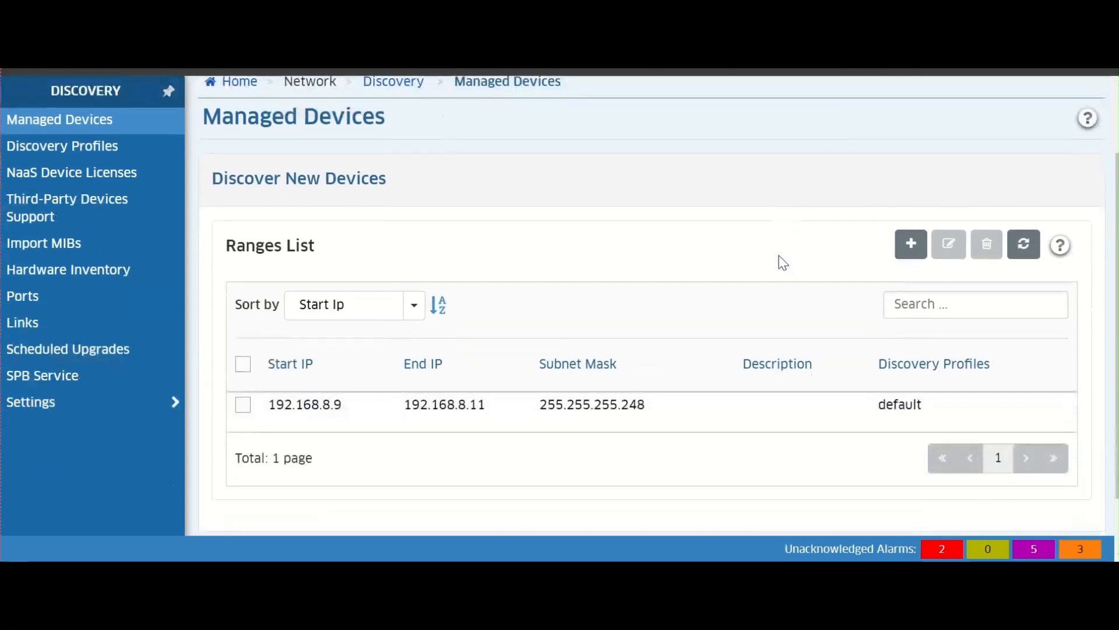
left_click(910, 245)
scroll(825, 278, "down", 1)
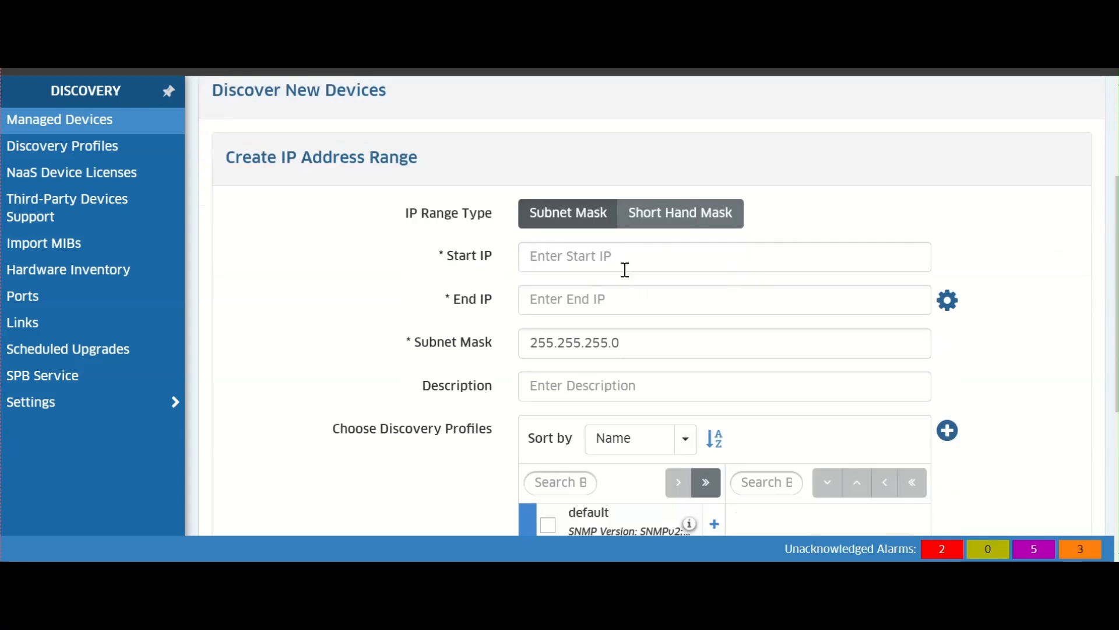
- Set the range's start IP to 192.168.100.1 and end IP to 192.168.100.10
left_click(624, 260)
type("192.168.")
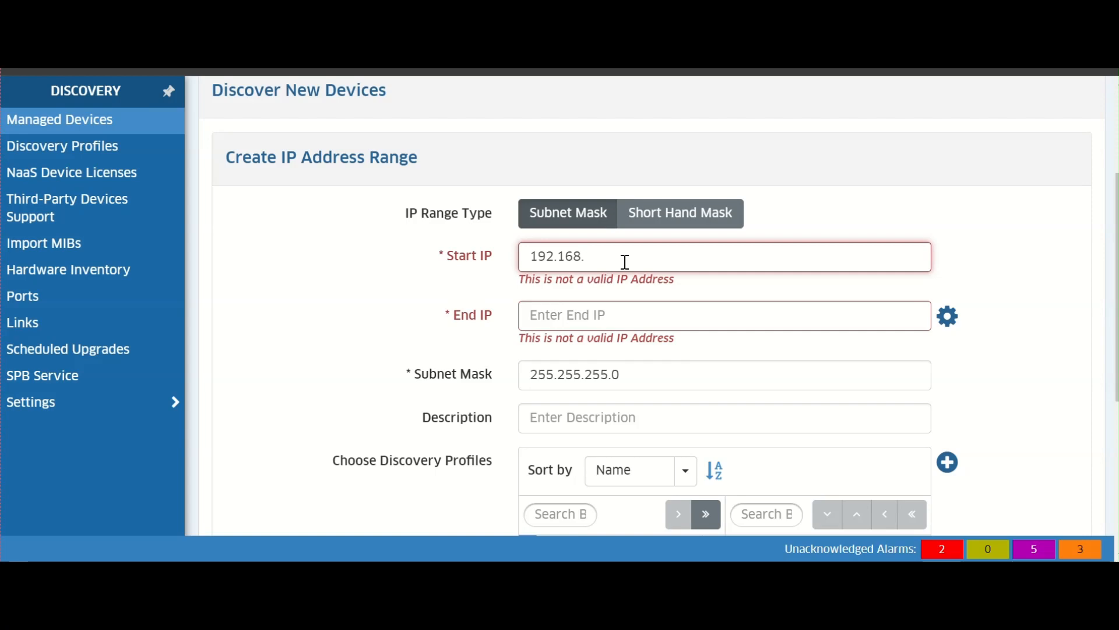
type("100.1")
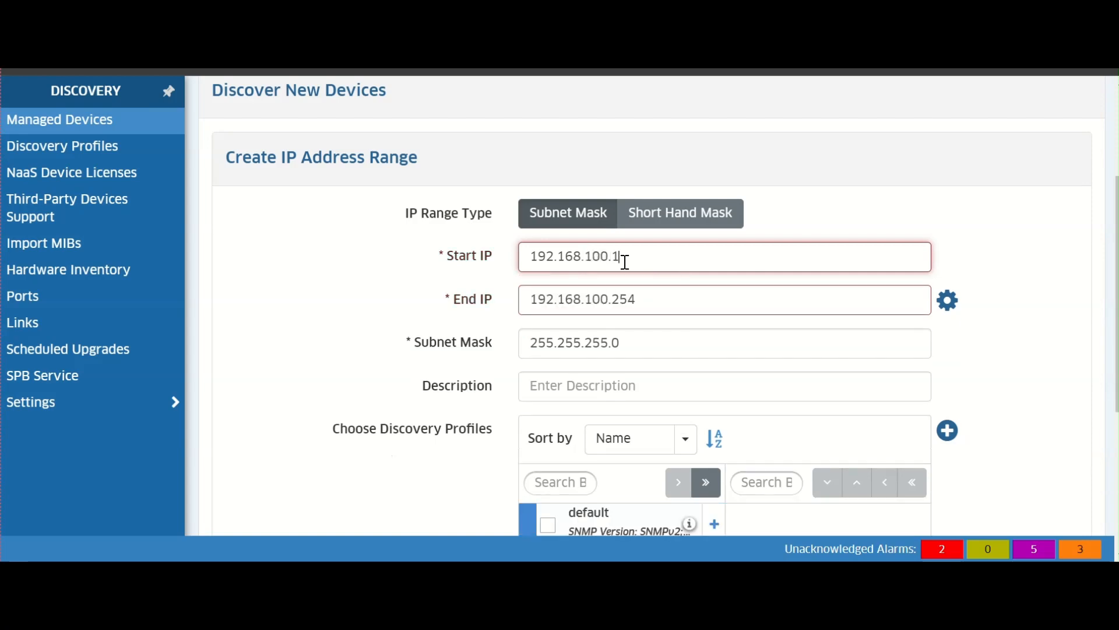
left_click(664, 300)
key("BackSpace")
key("BackSpace")
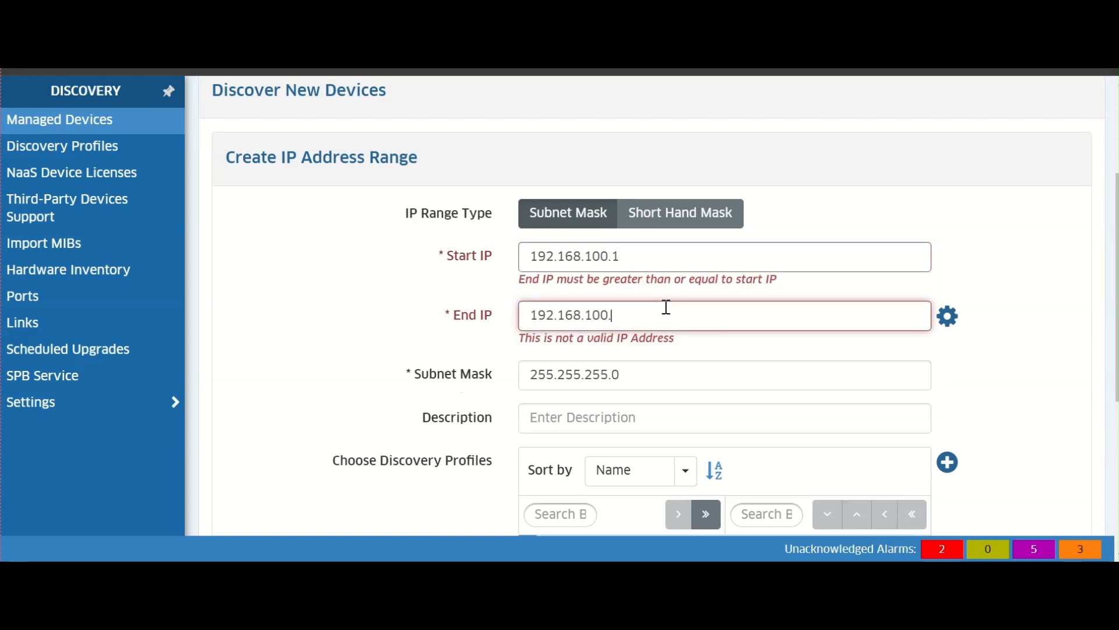
type("10")
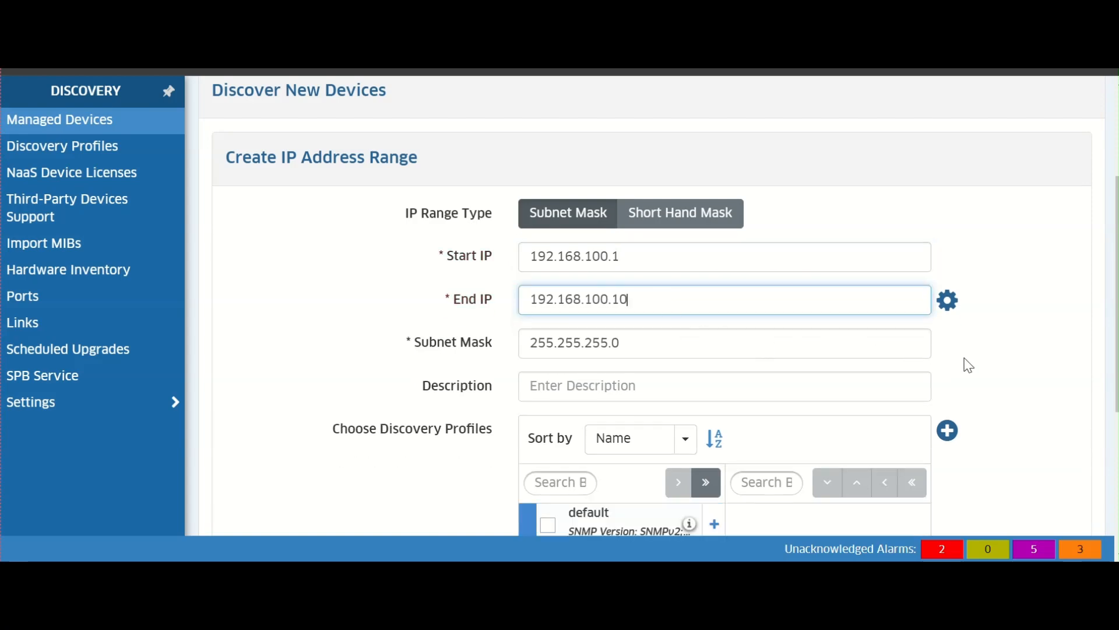
left_click(991, 370)
- Assign the snmpv3 discovery profile to the range and create the range
scroll(747, 404, "down", 3)
left_click(548, 394)
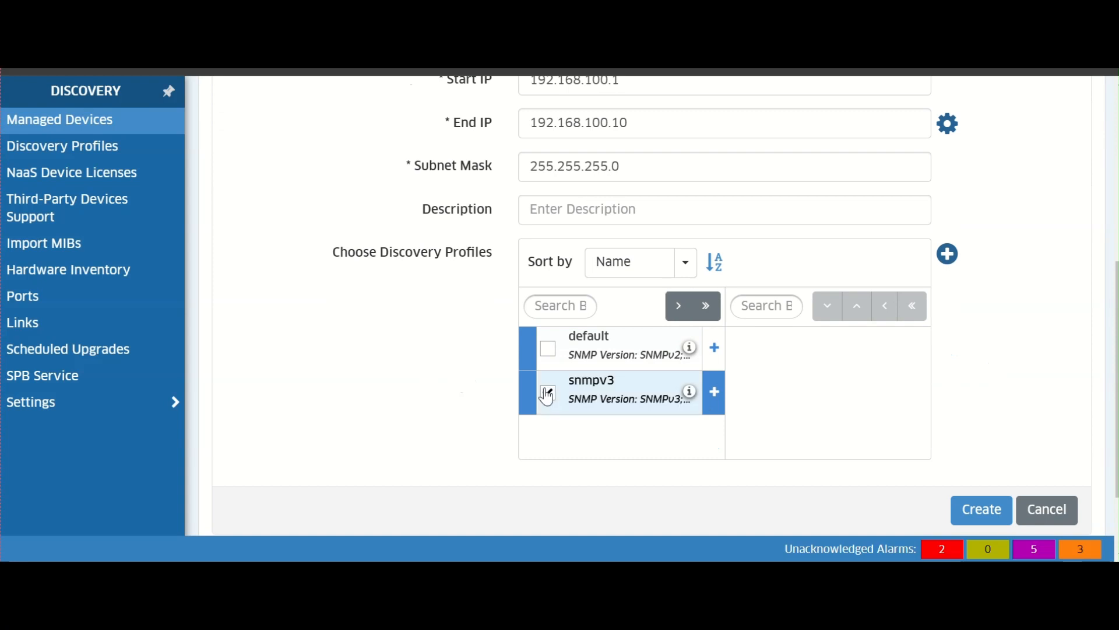
left_click(685, 314)
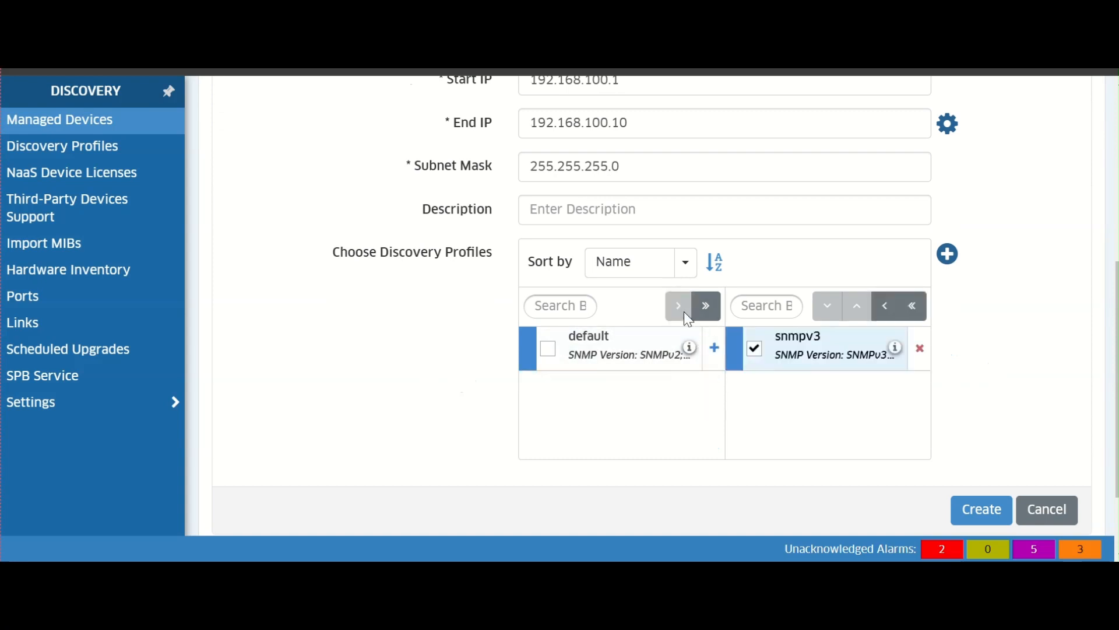
left_click(685, 120)
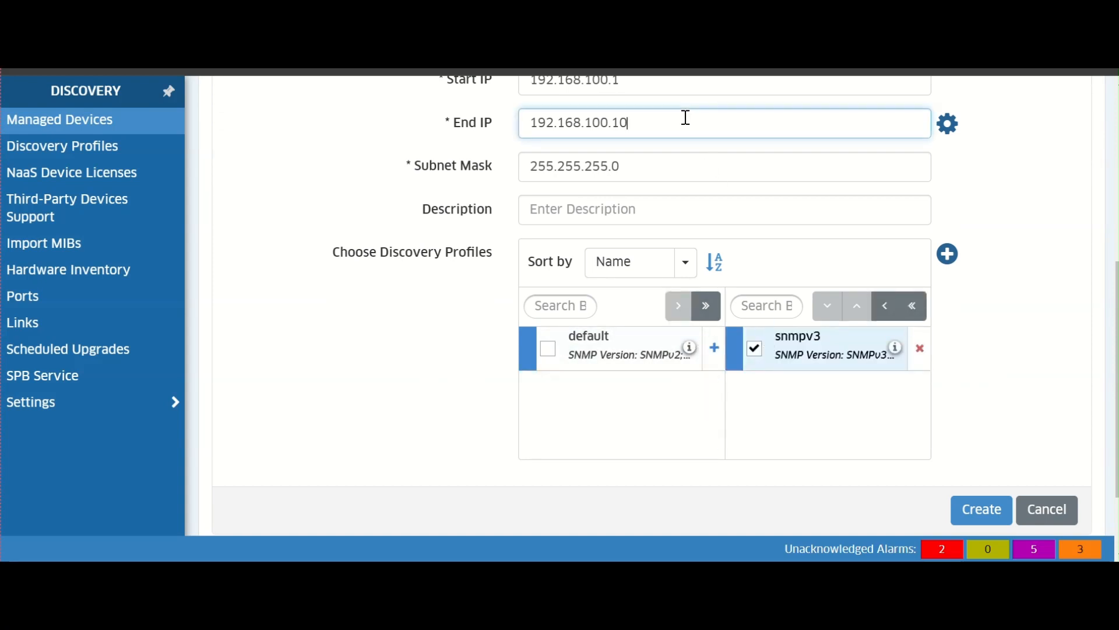
left_click(1059, 398)
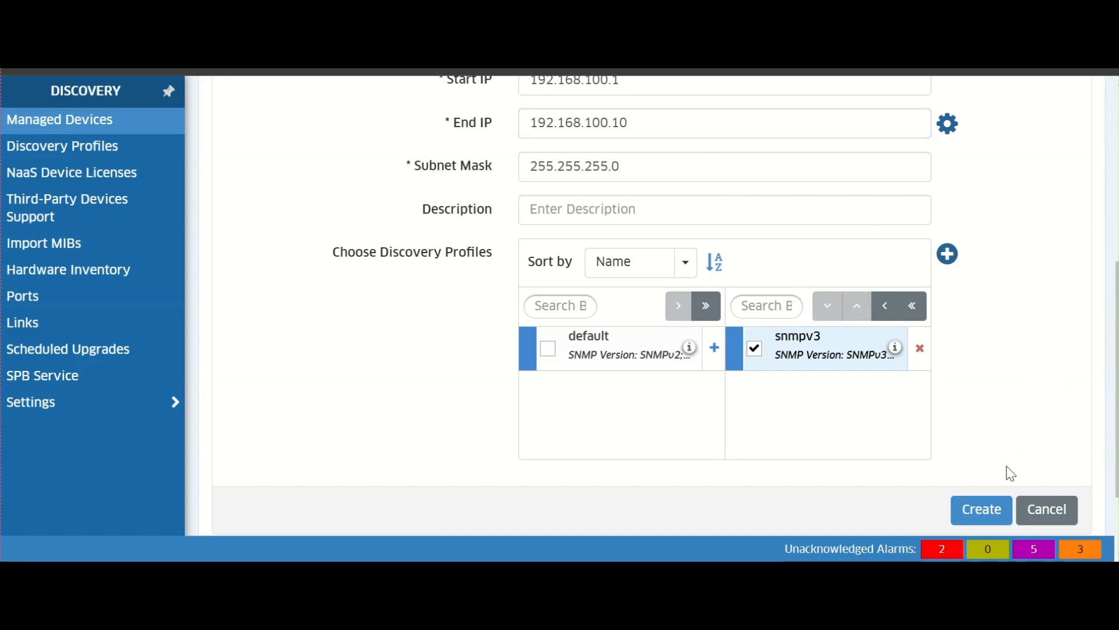
left_click(998, 509)
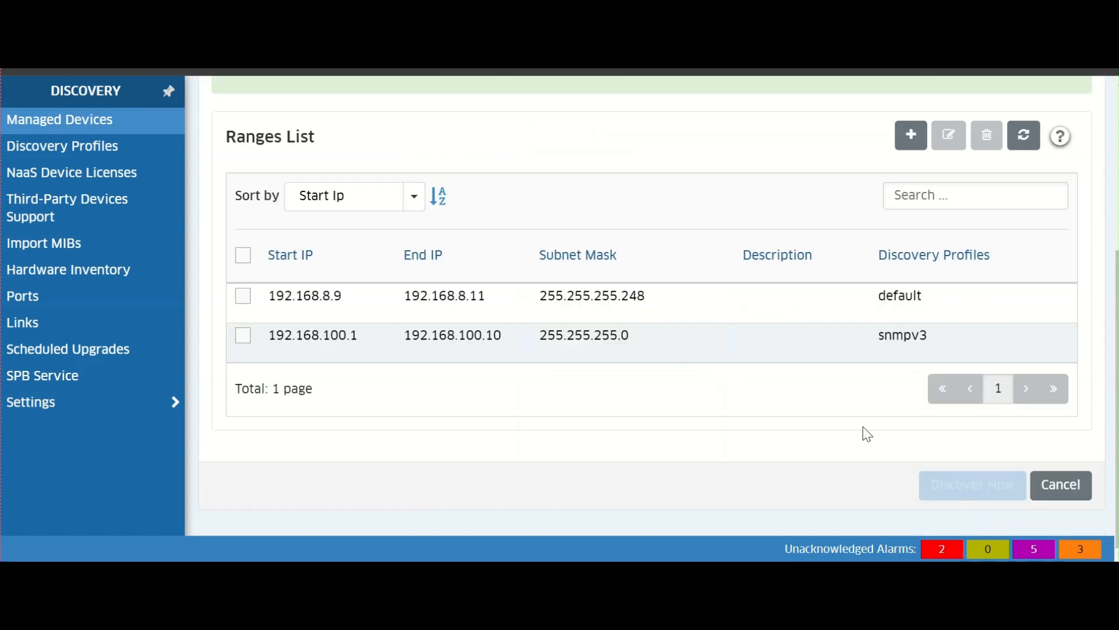
- Select the 192.168.100.1 to 192.168.100.10 range in the ranges list
scroll(721, 380, "up", 2)
scroll(722, 381, "up", 3)
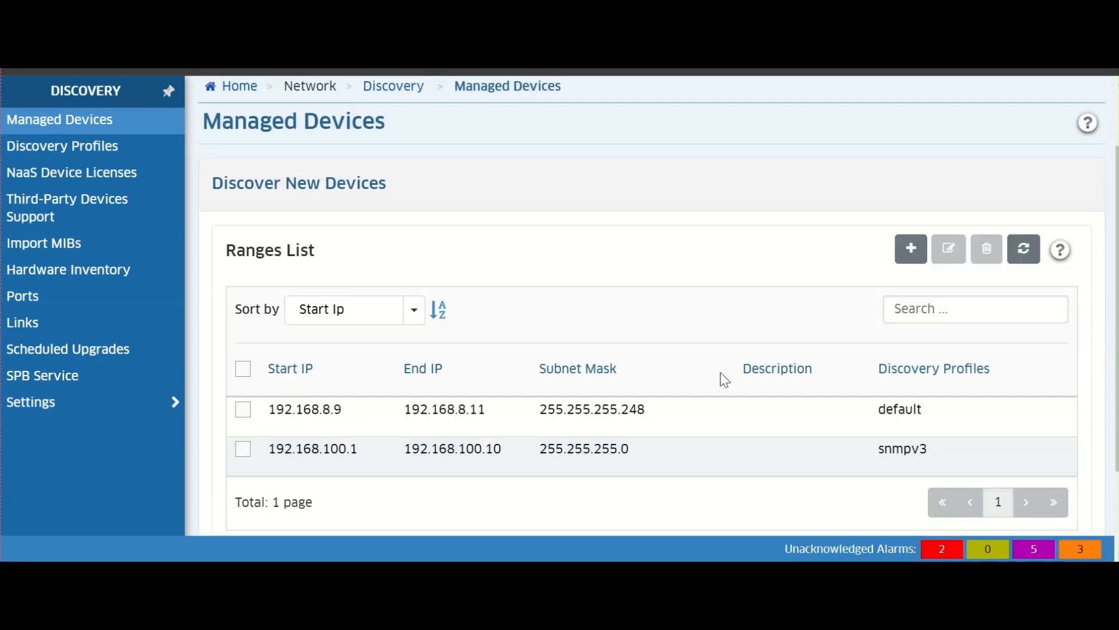
scroll(725, 380, "down", 4)
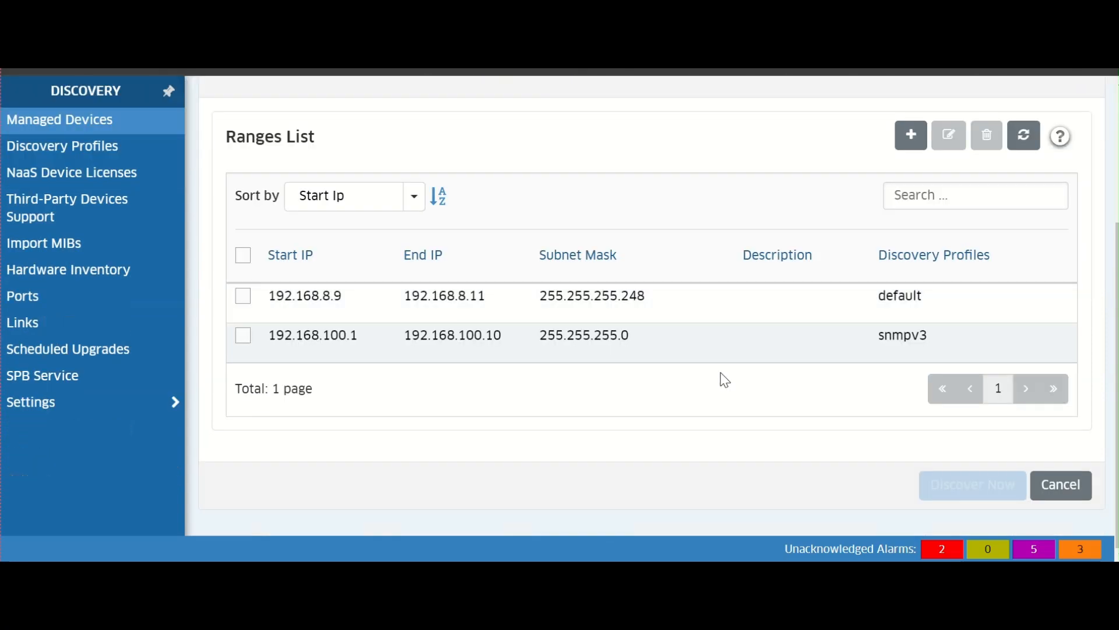
left_click(243, 336)
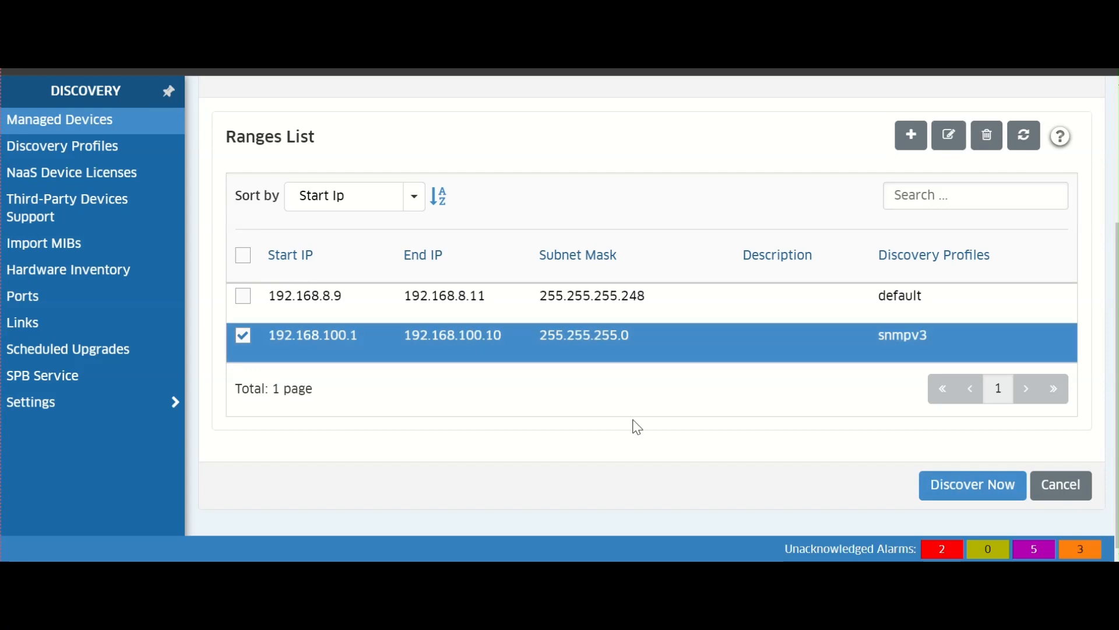
- Run discovery on the selected range and finish the discovery wizard
left_click(981, 488)
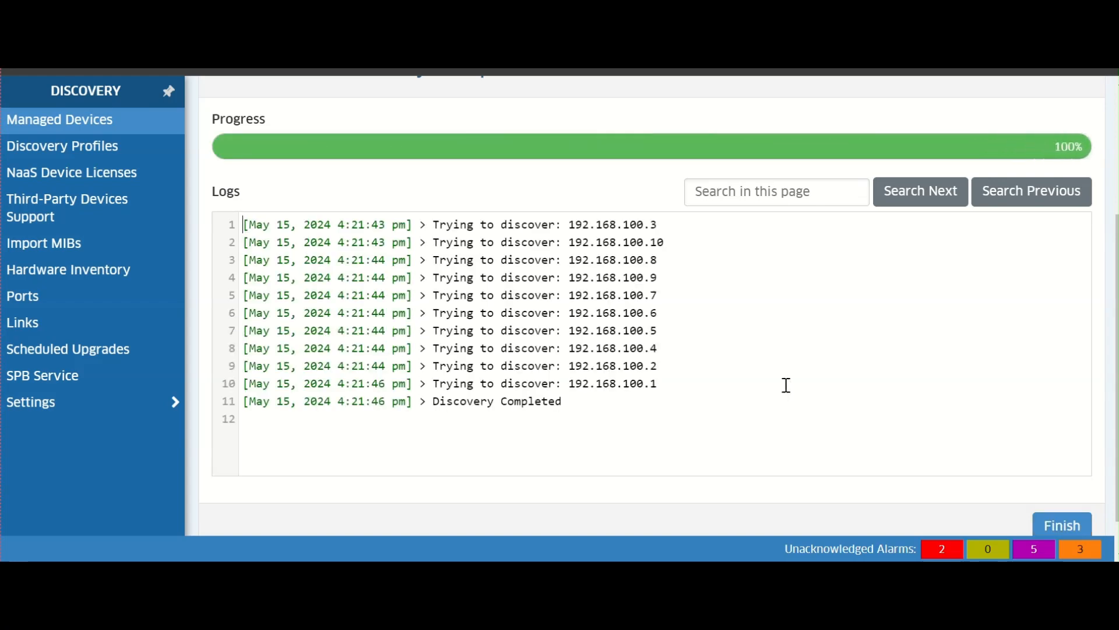
left_click(1058, 526)
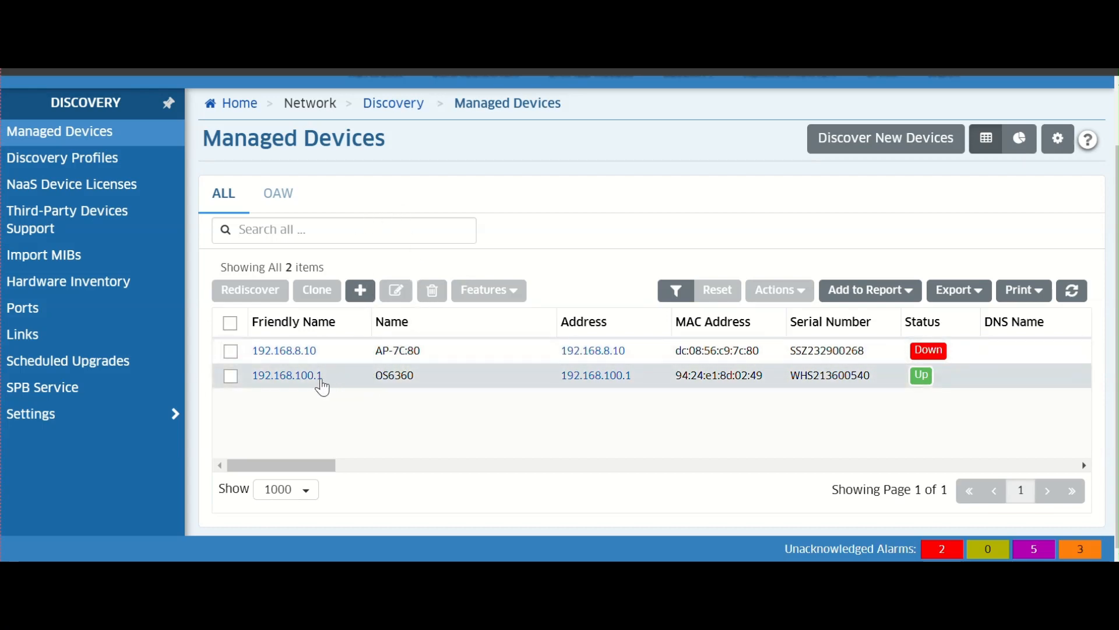
- Select the discovered 192.168.100.1 switch and open it from the managed devices list, then cancel the map dialog
left_click(231, 377)
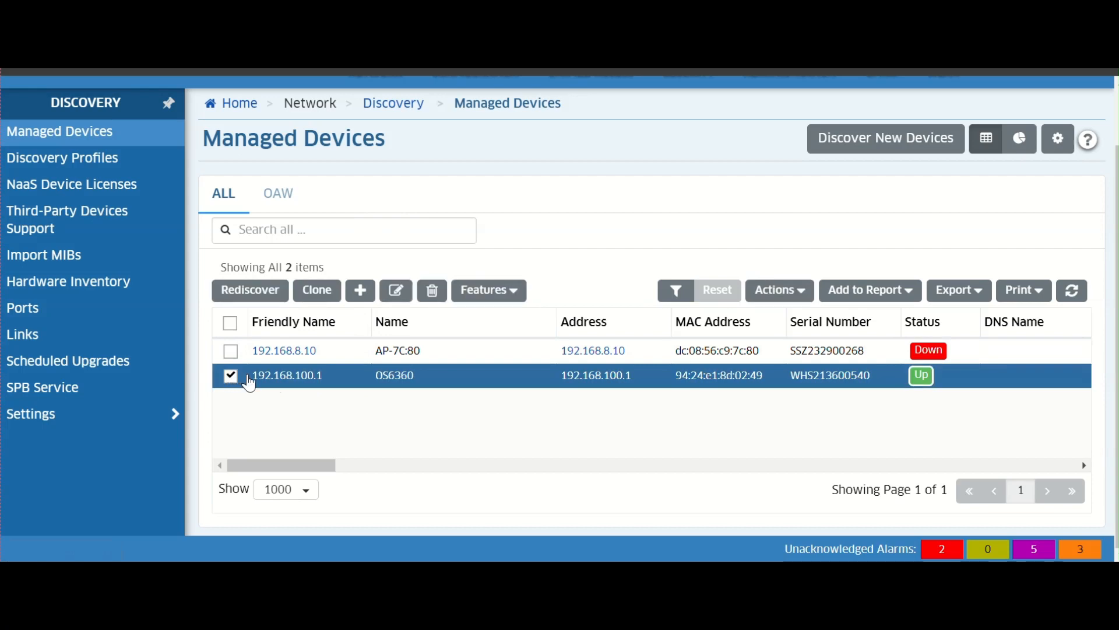
left_click(291, 382)
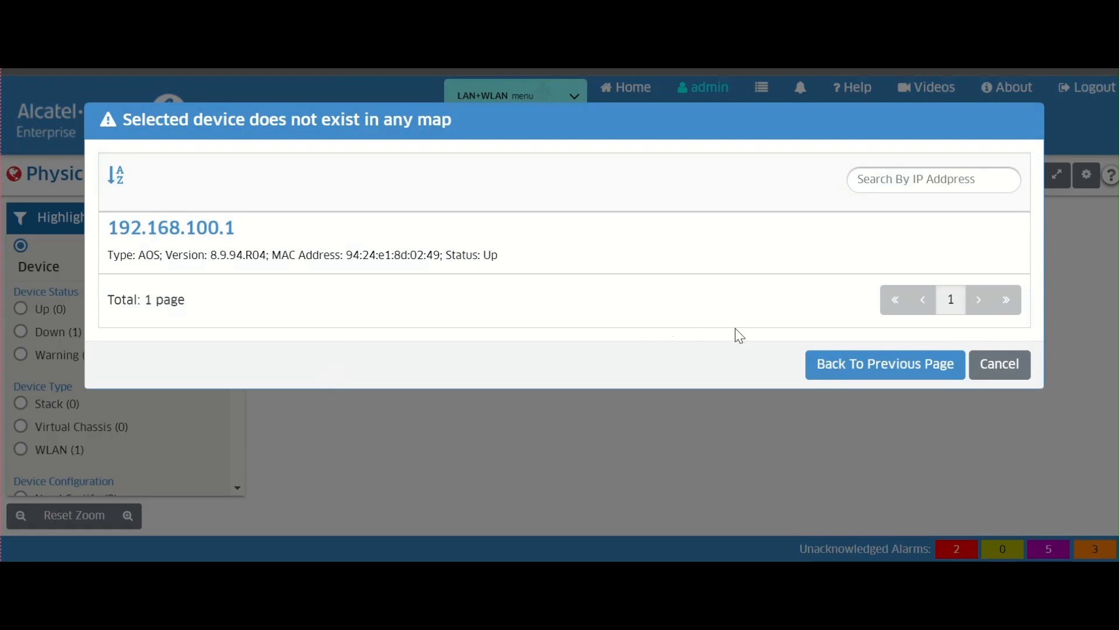
left_click(935, 371)
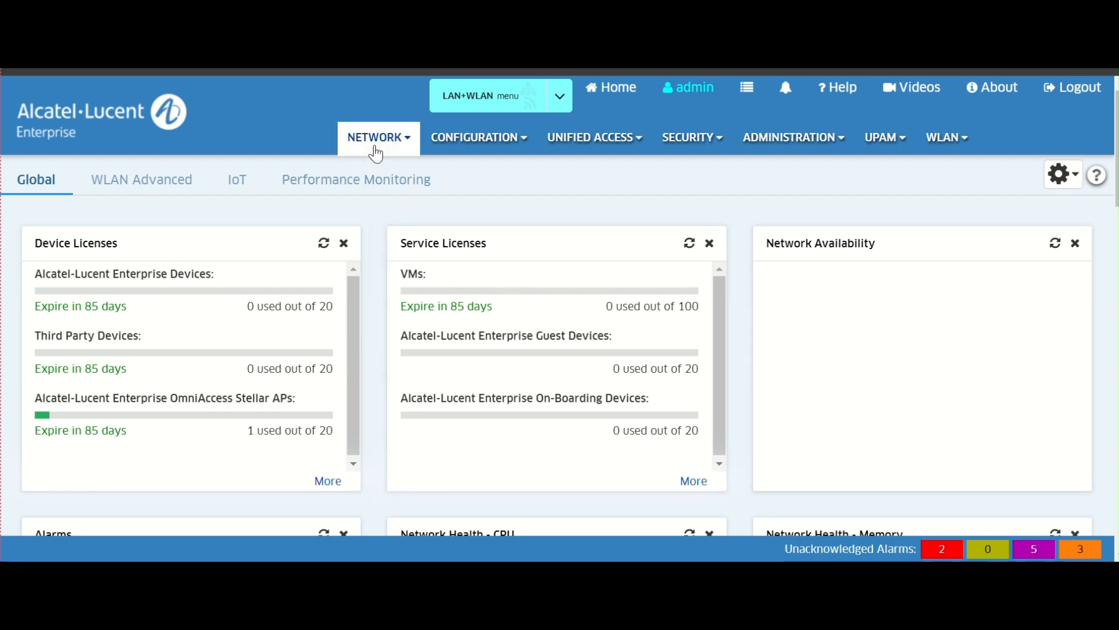
- Leave the current workflow and return to the Managed Devices list
left_click(376, 152)
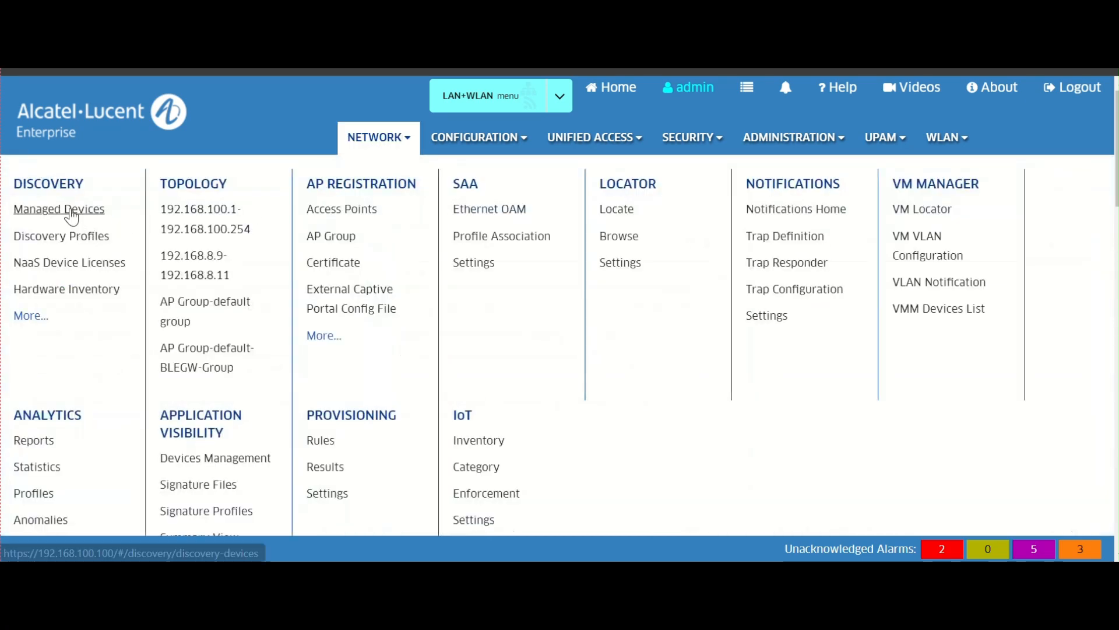
left_click(70, 213)
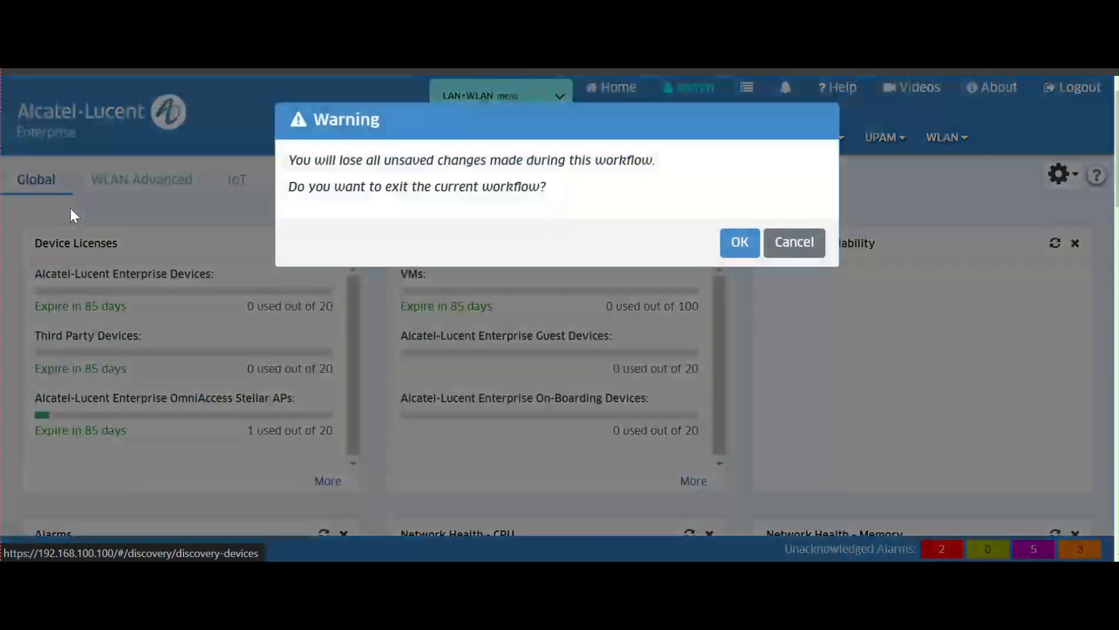
left_click(738, 246)
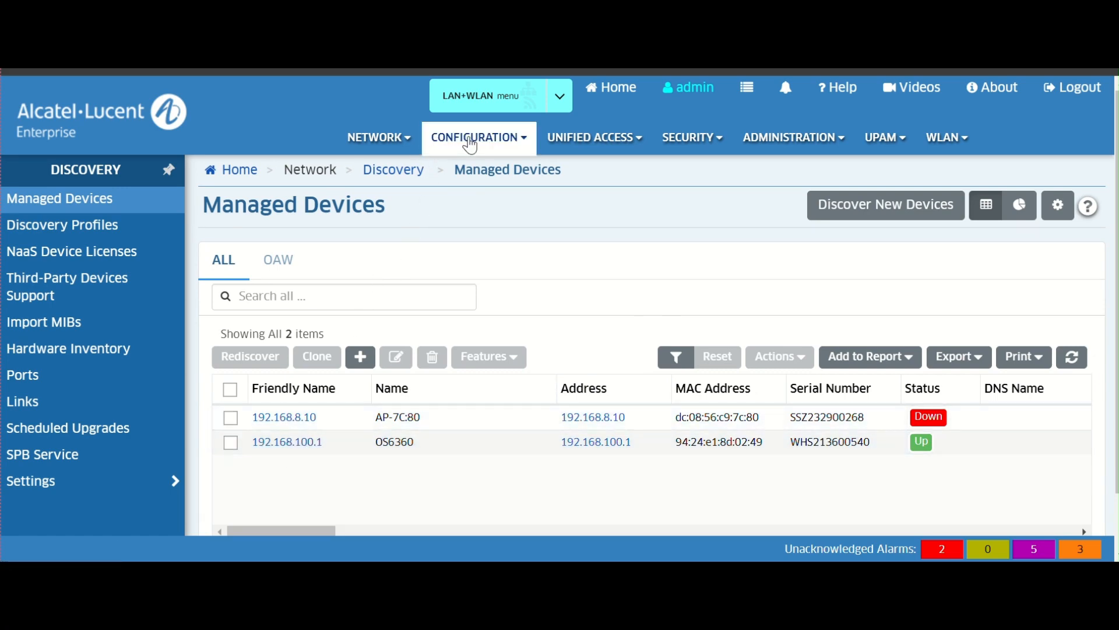
- Open the VLAN manager from the Configuration menu
left_click(527, 143)
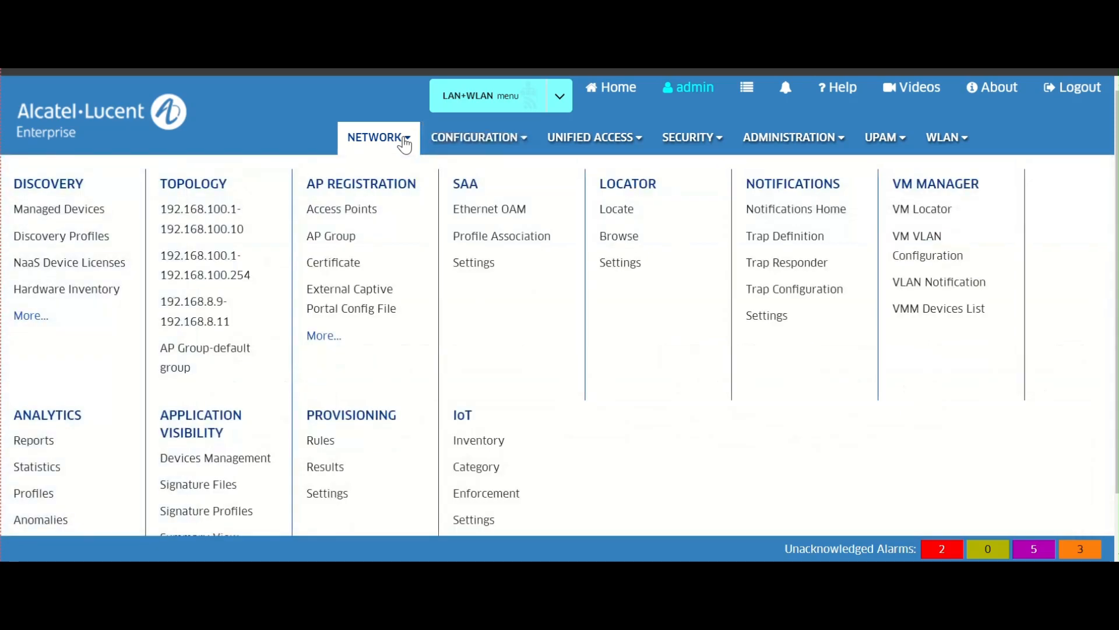
left_click(474, 138)
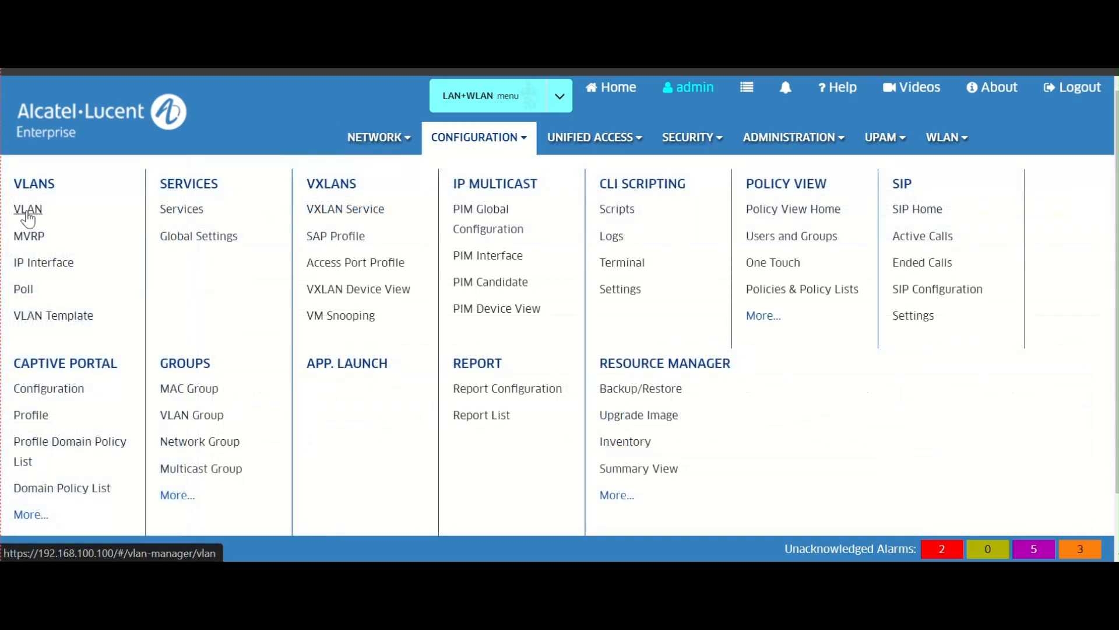
left_click(28, 220)
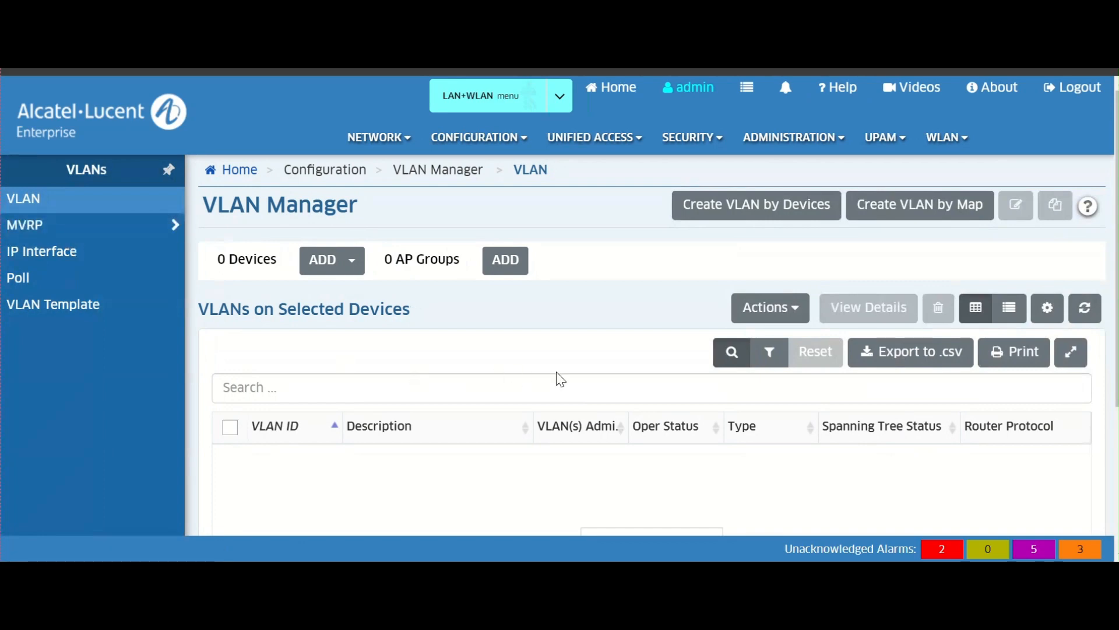
- Add the 192.168.100.1 switch to the VLAN manager using the switch picker
left_click(349, 265)
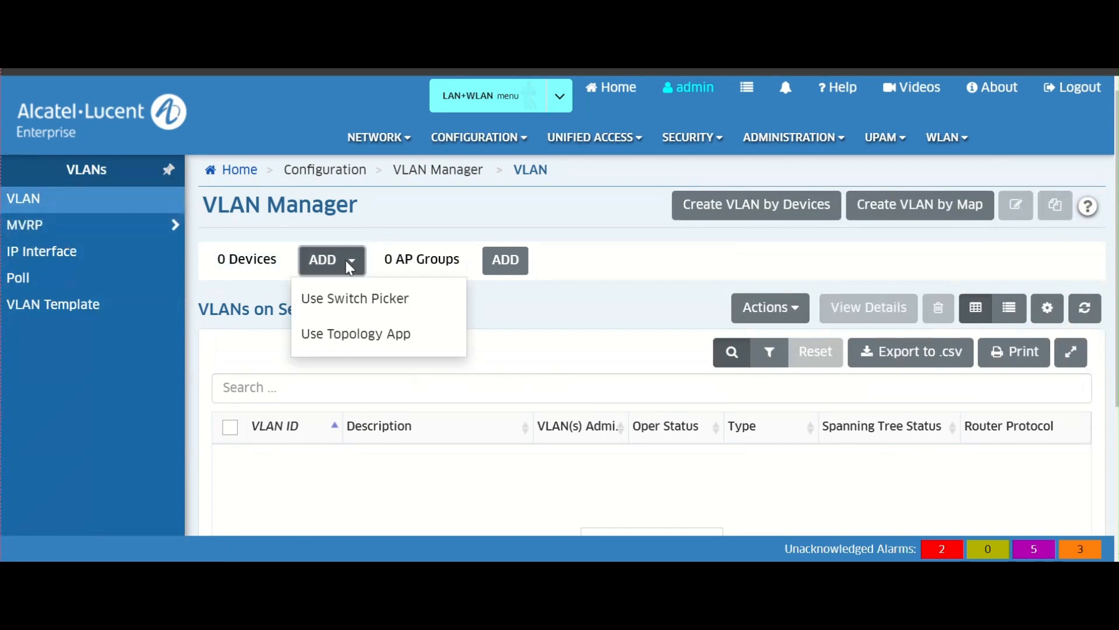
left_click(362, 306)
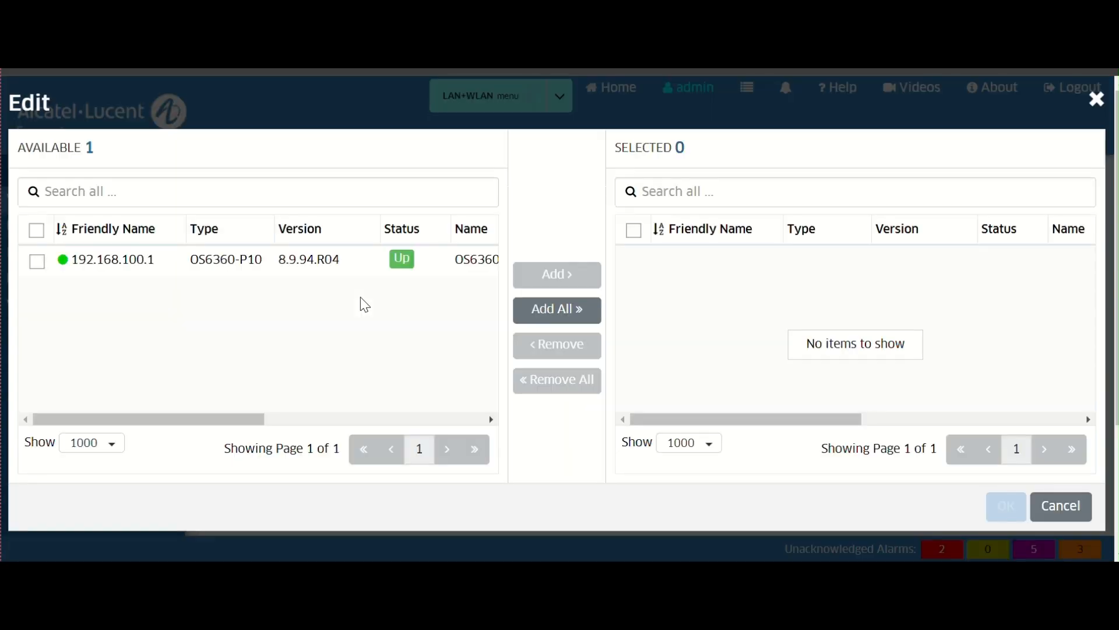
left_click(36, 262)
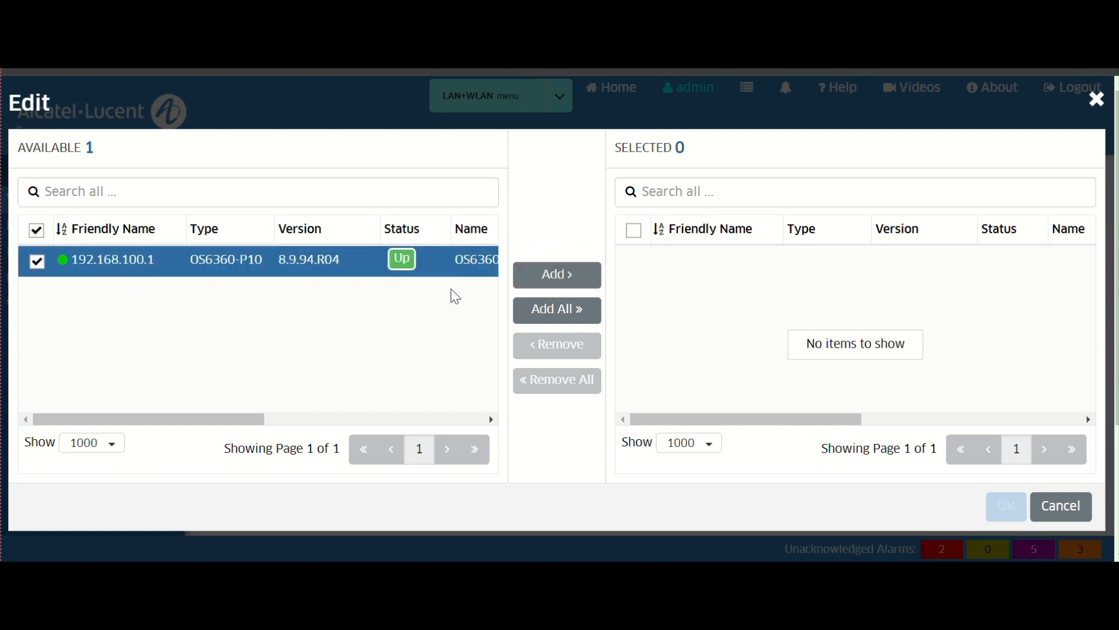
left_click(553, 290)
left_click(1012, 505)
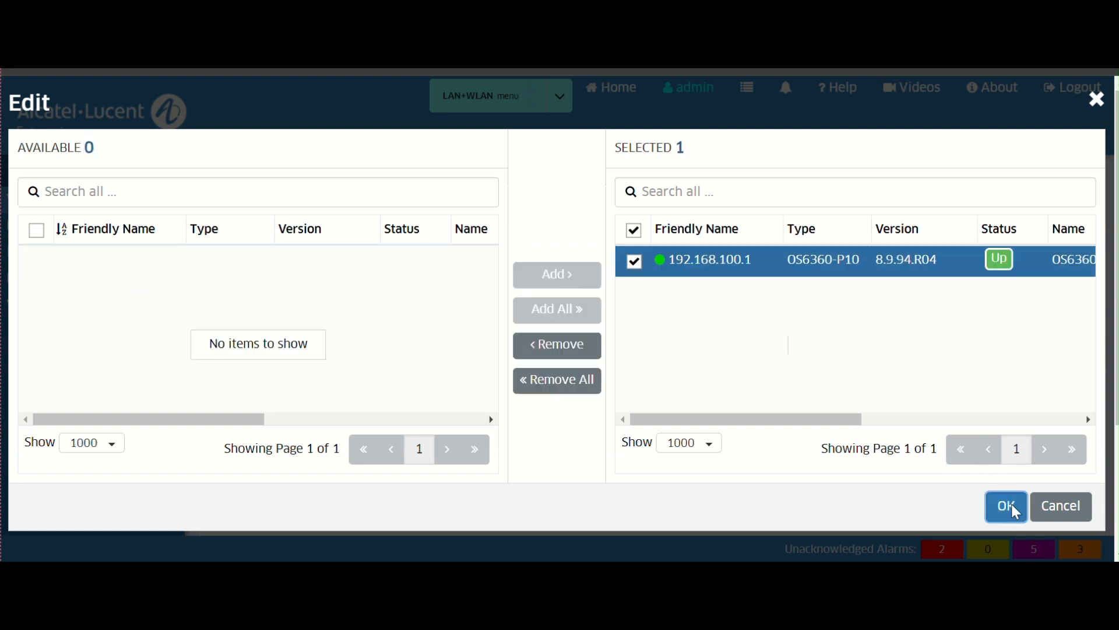
scroll(626, 373, "down", 2)
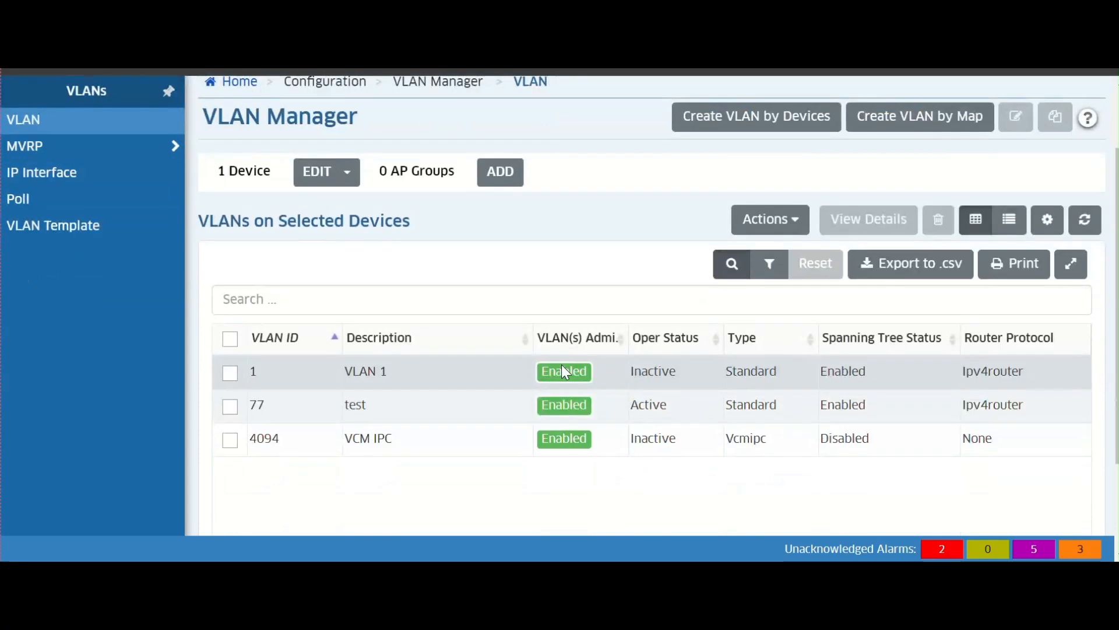
scroll(612, 300, "up", 2)
scroll(609, 301, "down", 2)
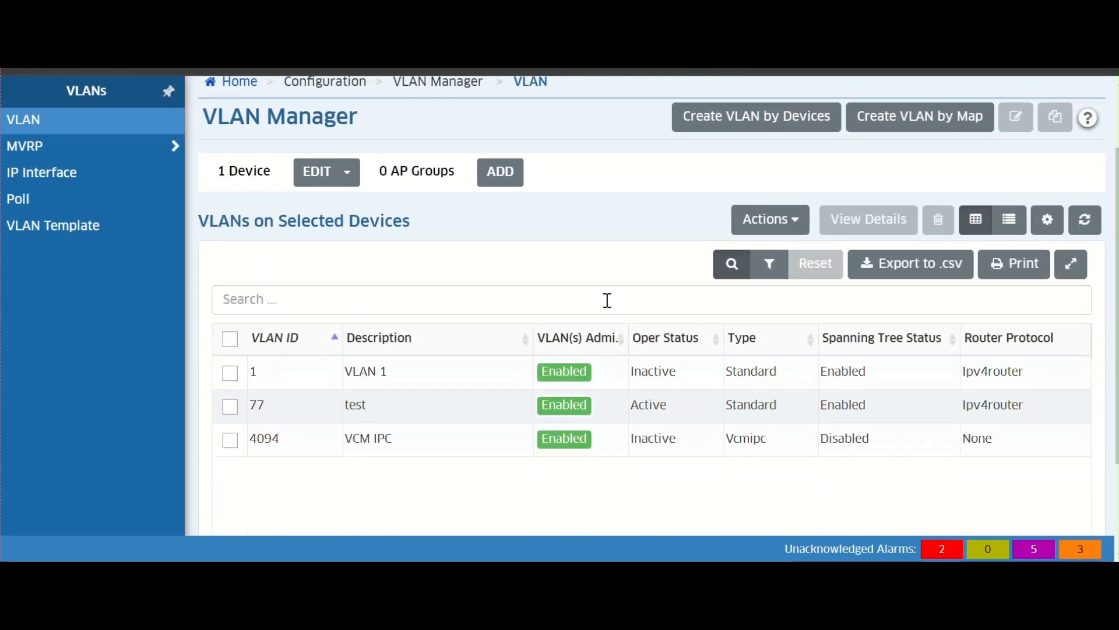
left_click(795, 222)
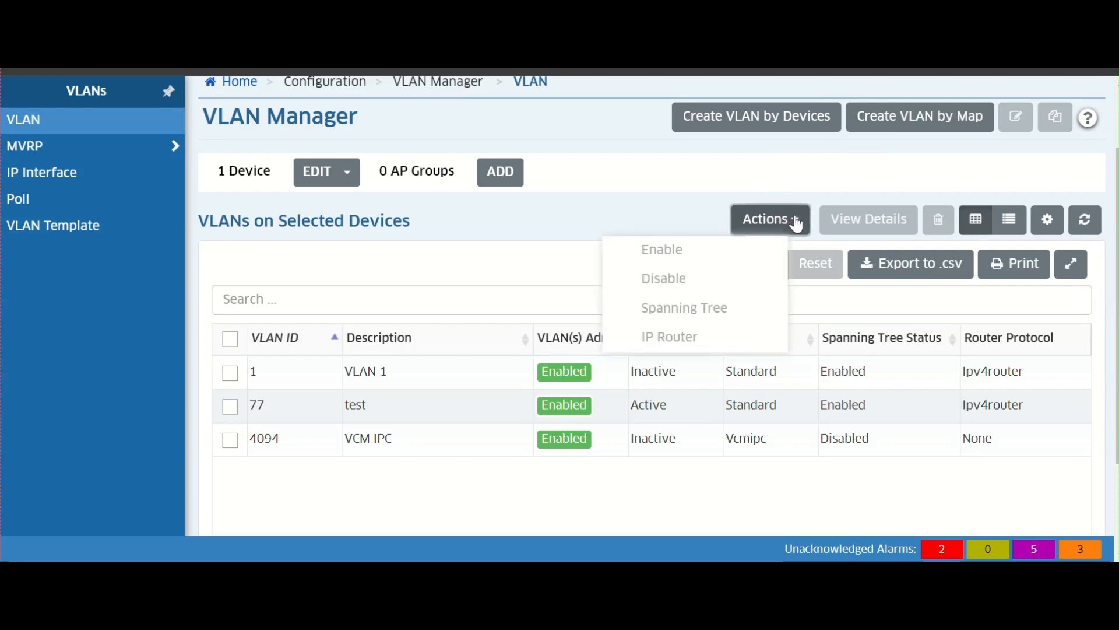
- Start creating a VLAN by devices and add VLAN ID 88
left_click(723, 127)
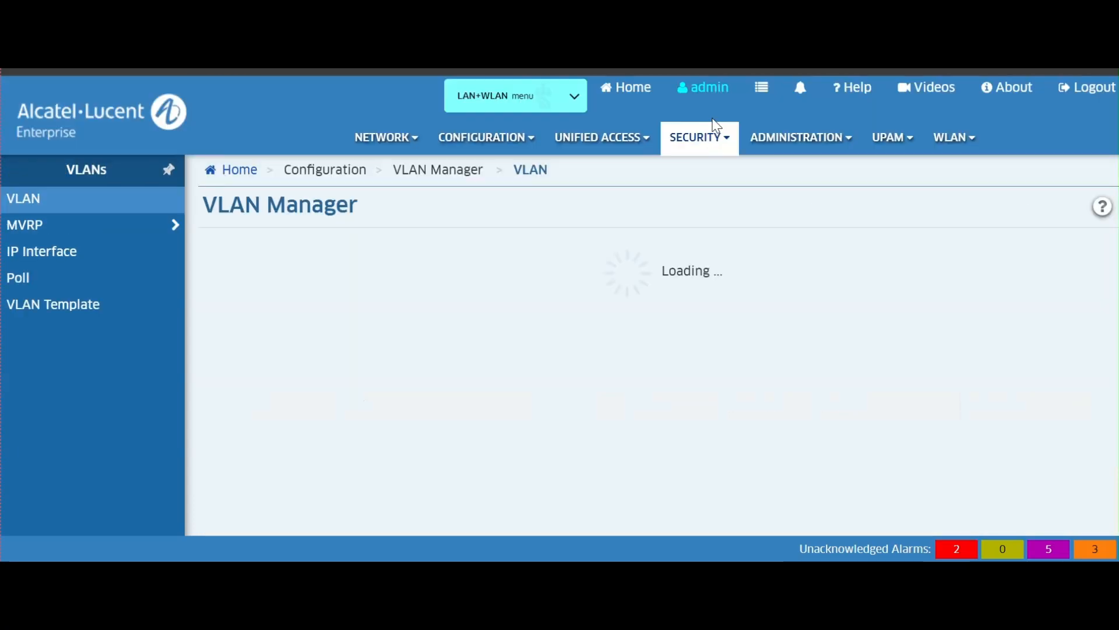
scroll(637, 237, "down", 4)
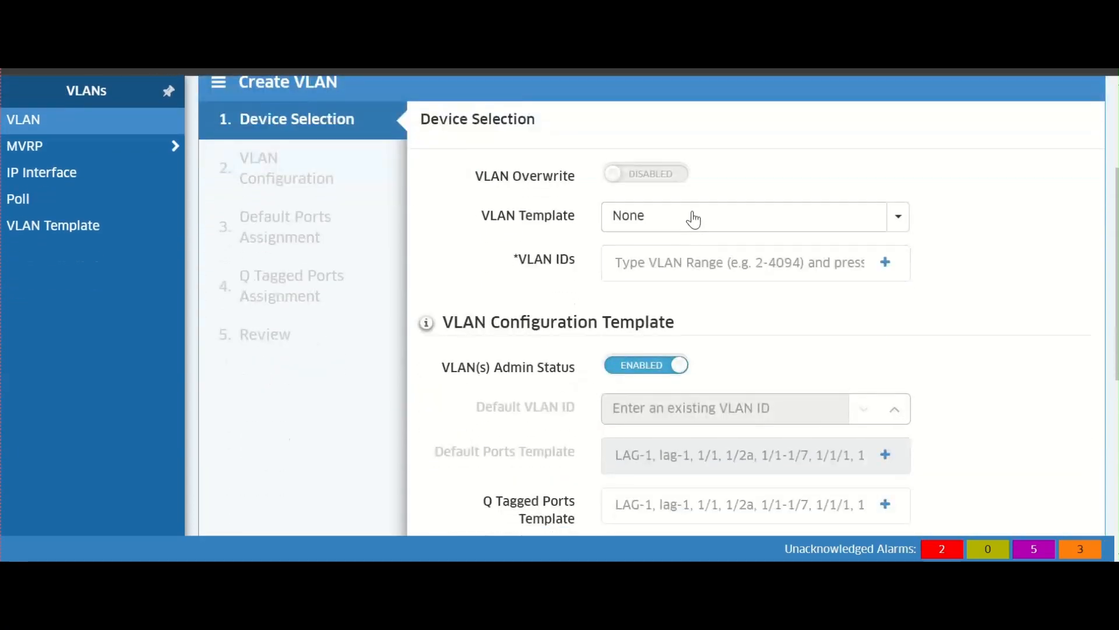
scroll(634, 190, "down", 2)
left_click(634, 178)
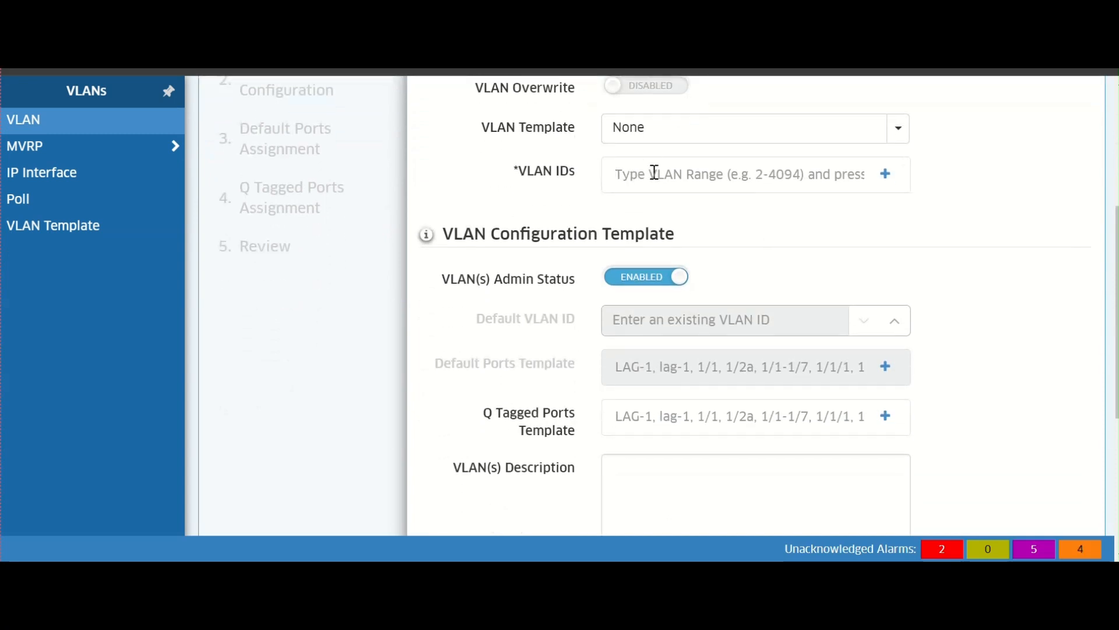
type("88")
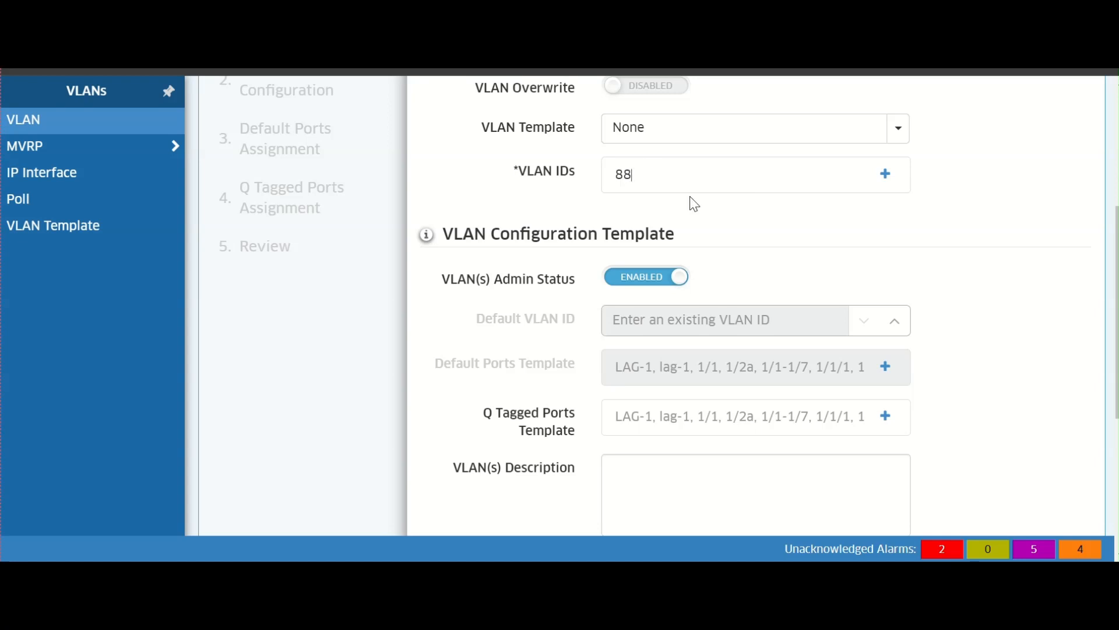
scroll(693, 203, "down", 4)
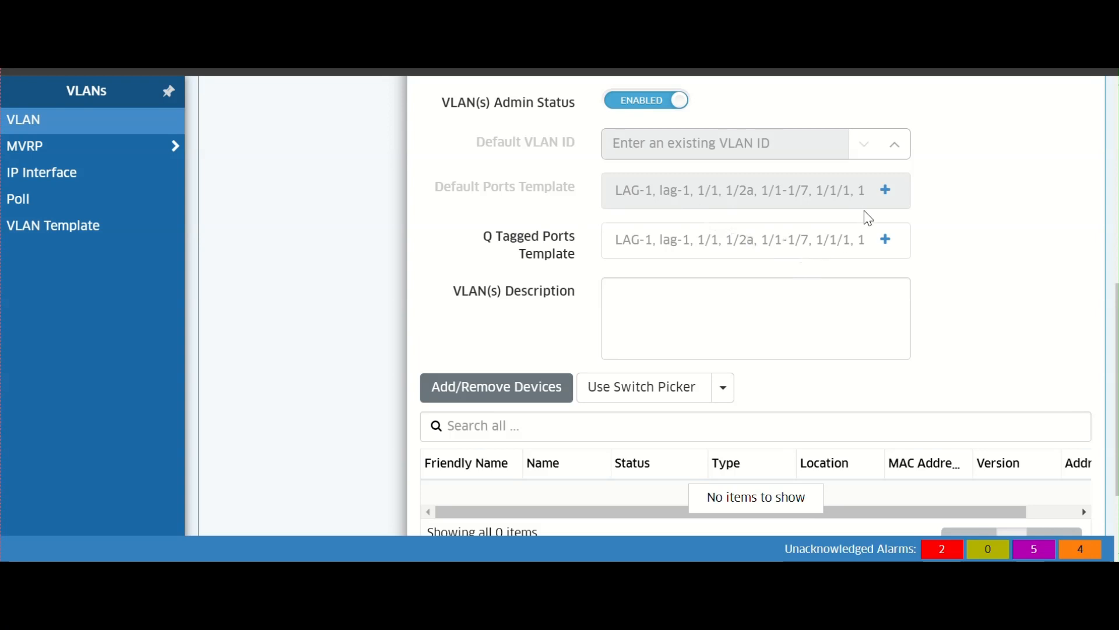
scroll(864, 175, "up", 2)
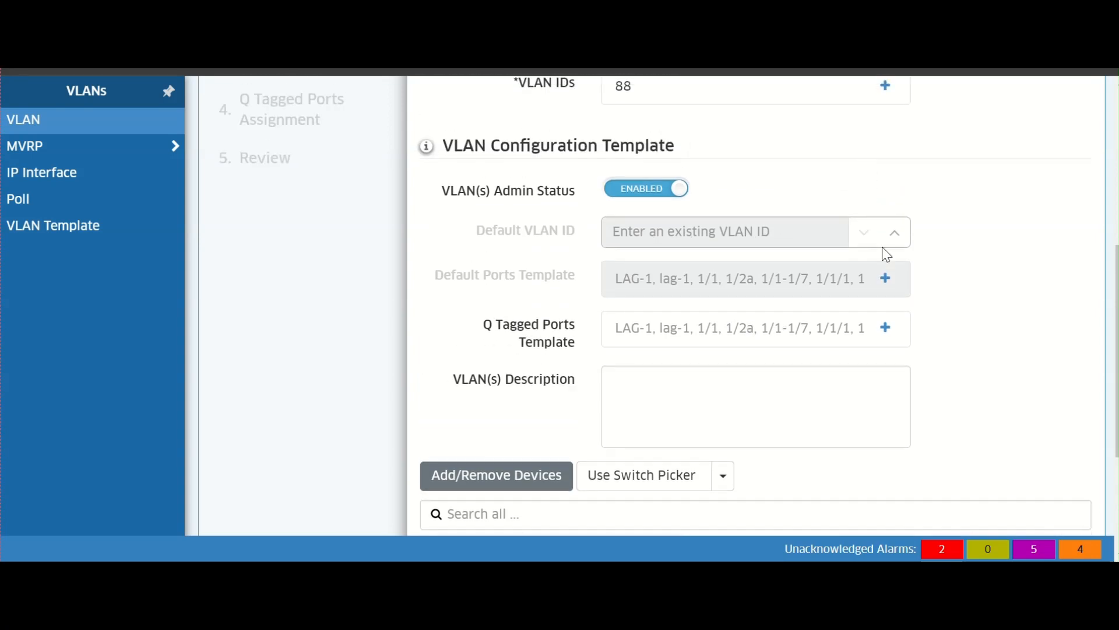
key("Return")
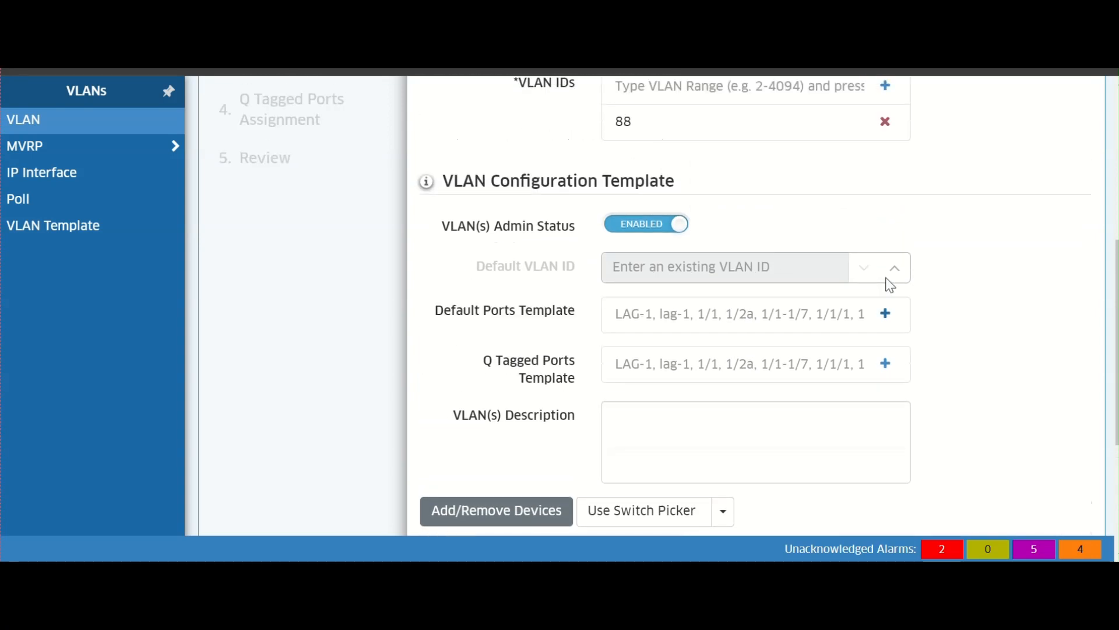
- Add the 192.168.100.1 switch to the new VLAN's device list
scroll(882, 320, "down", 2)
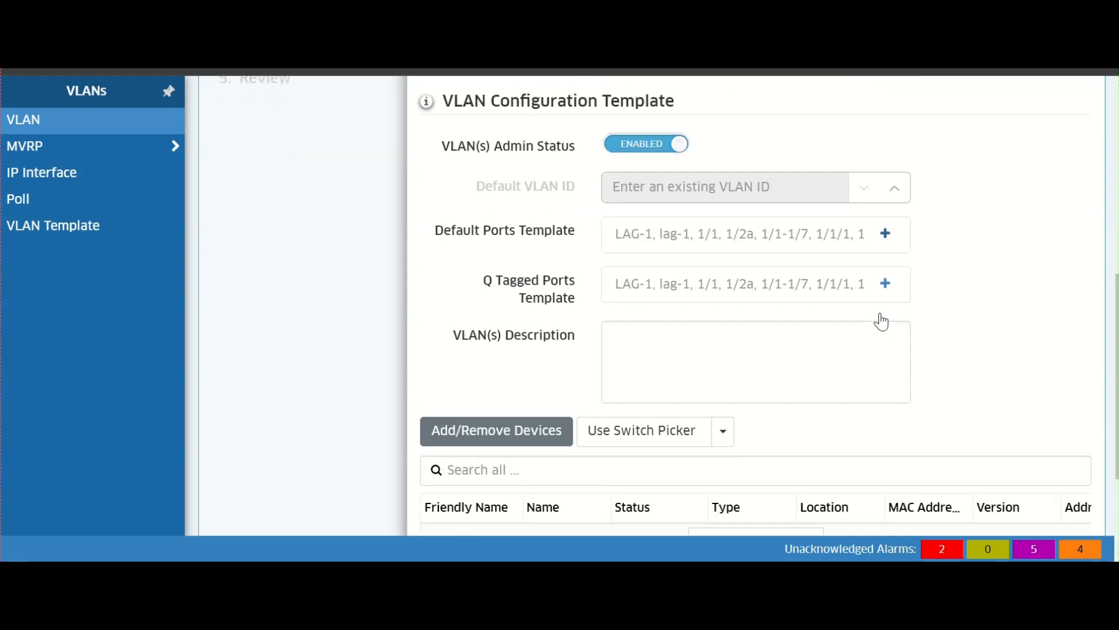
scroll(882, 313, "down", 2)
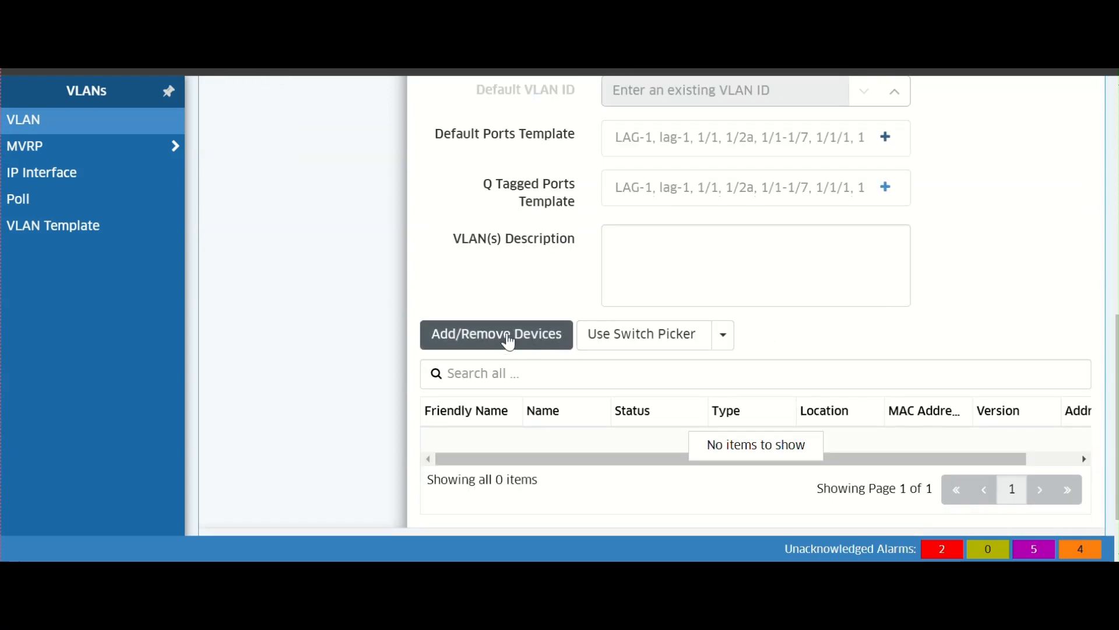
left_click(517, 341)
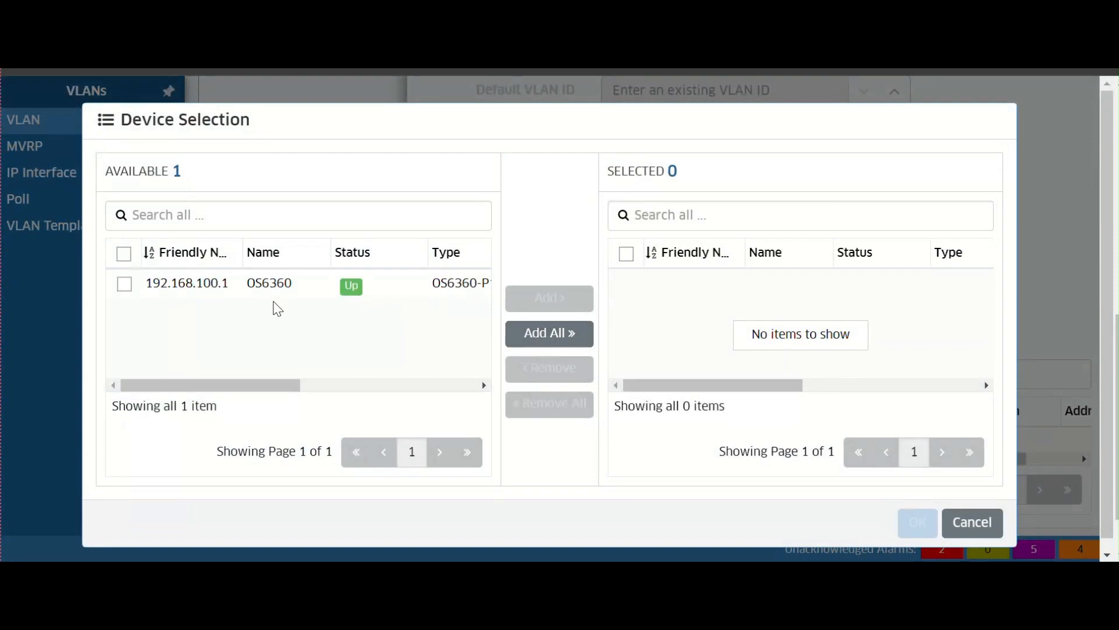
left_click(124, 284)
left_click(547, 298)
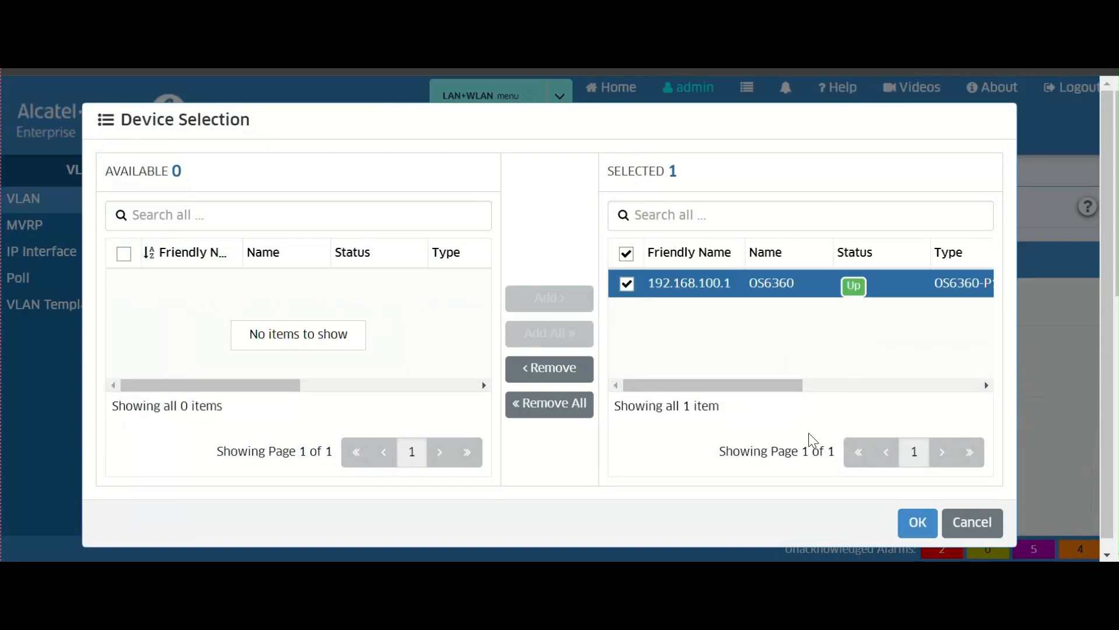
left_click(917, 522)
scroll(739, 368, "down", 3)
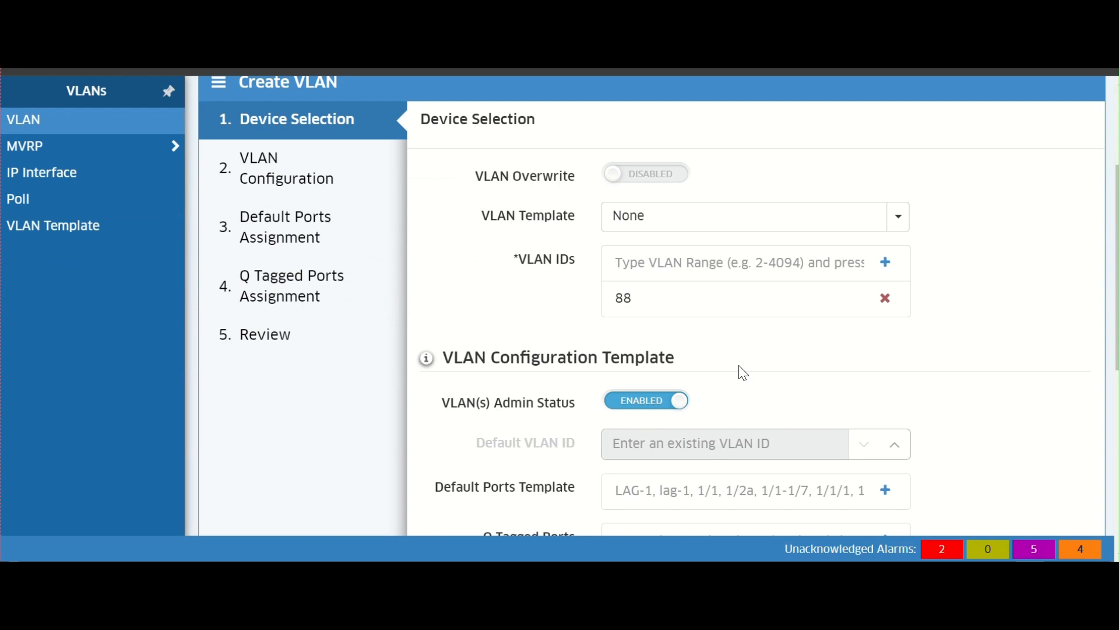
- Try to add ports to the default ports template and review the VLAN configuration form
scroll(746, 366, "down", 2)
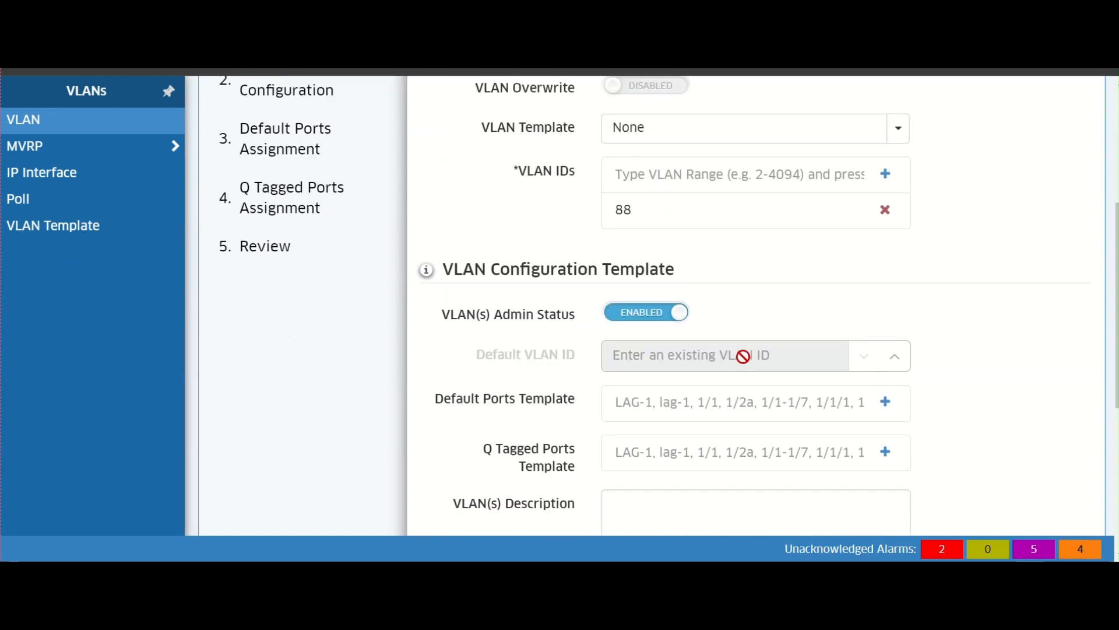
left_click(886, 402)
scroll(875, 375, "down", 4)
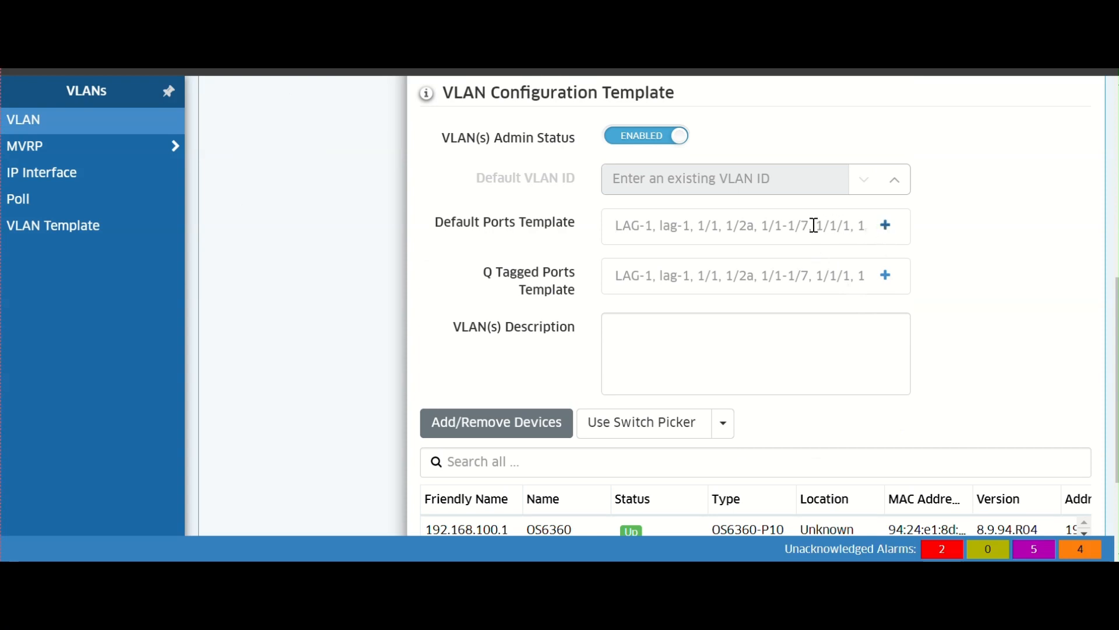
scroll(787, 268, "down", 2)
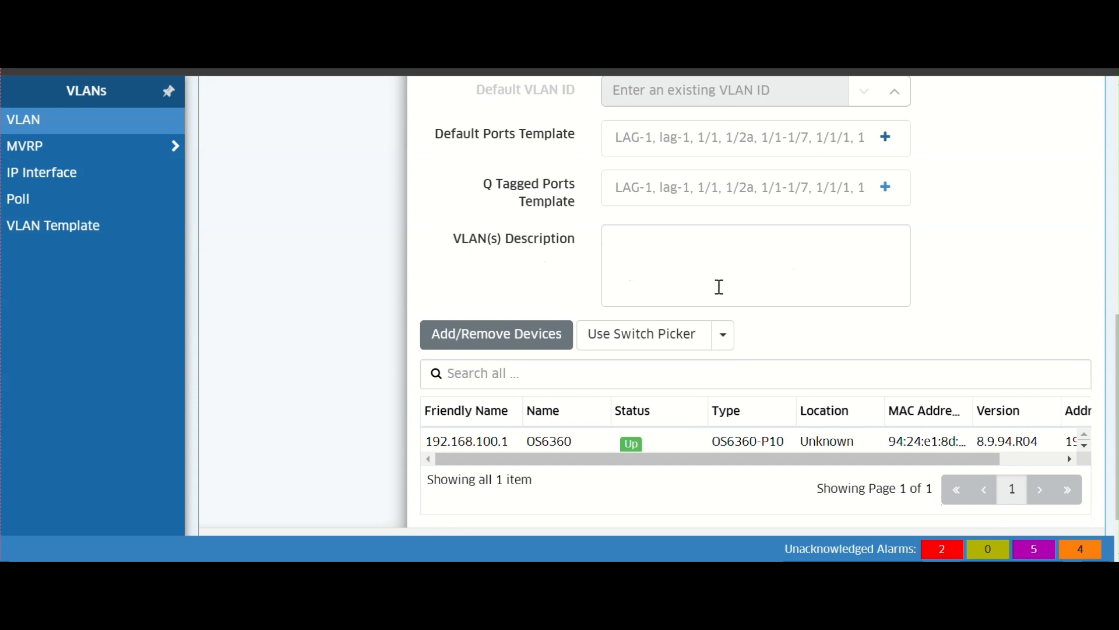
scroll(720, 287, "down", 1)
scroll(720, 291, "up", 3)
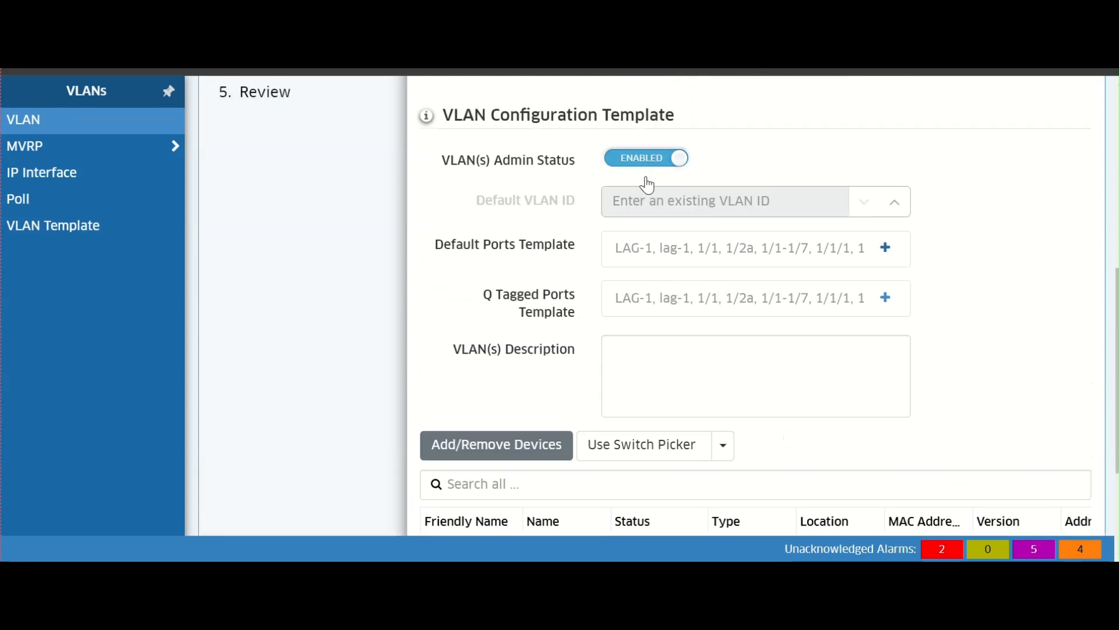
scroll(766, 310, "up", 4)
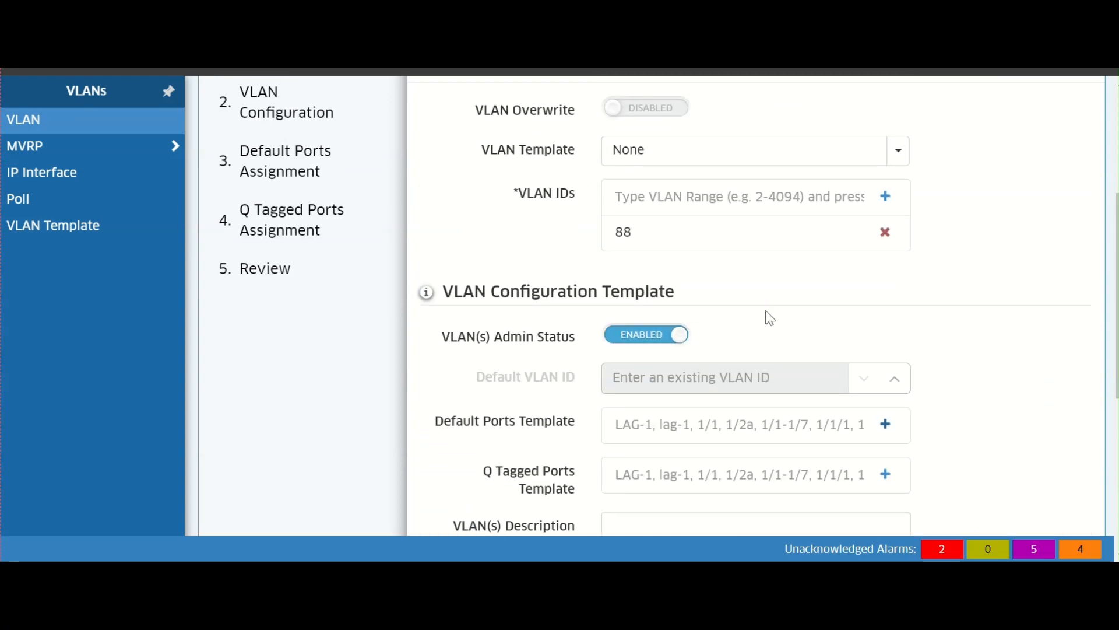
- Continue to default ports assignment and add port 1/1/7 of the 192.168.100.1 switch as a default port for VLAN 88
scroll(770, 318, "down", 5)
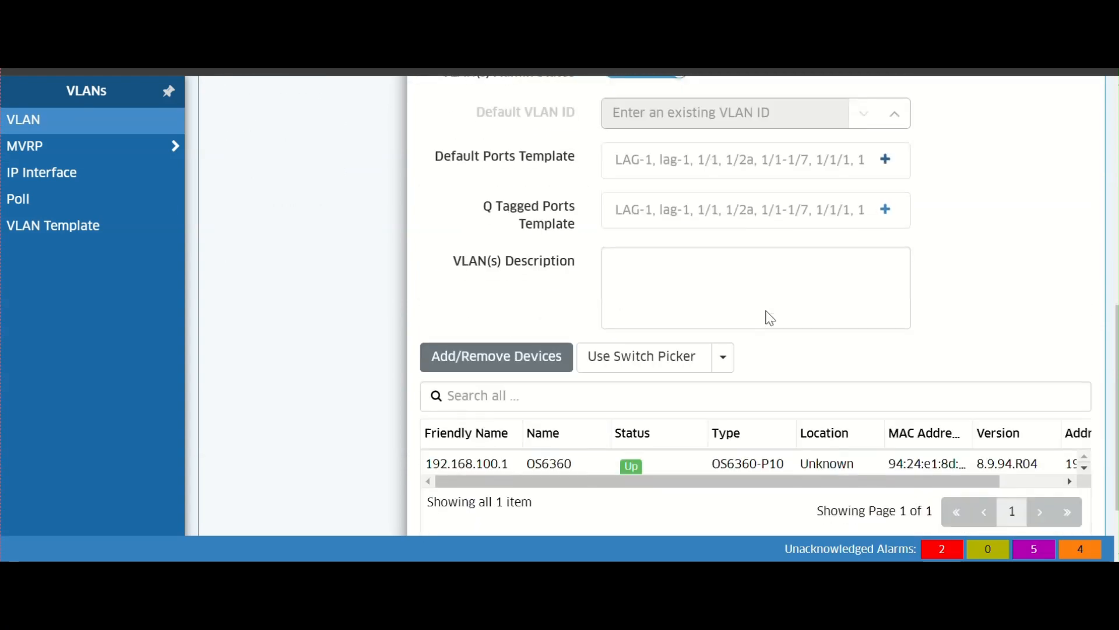
scroll(768, 311, "down", 2)
left_click(940, 488)
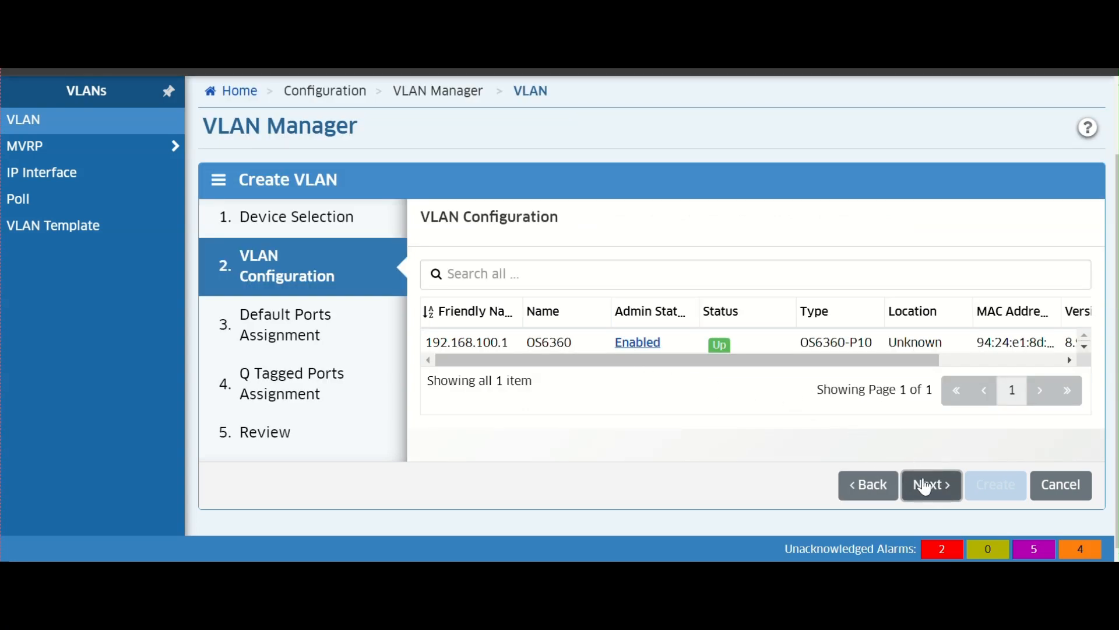
left_click(930, 489)
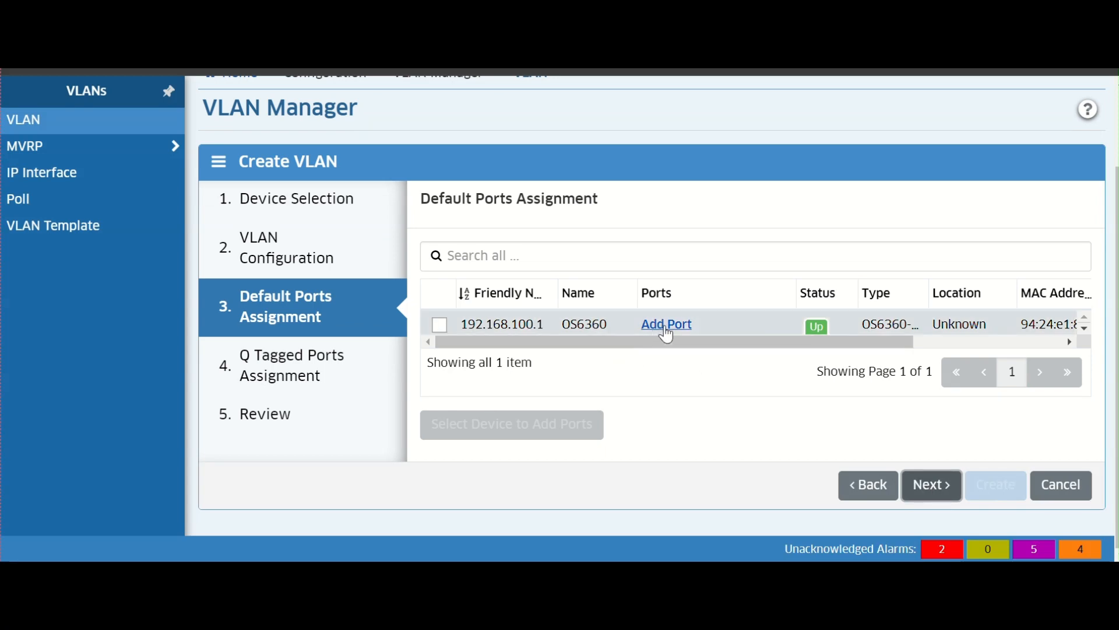
left_click(666, 328)
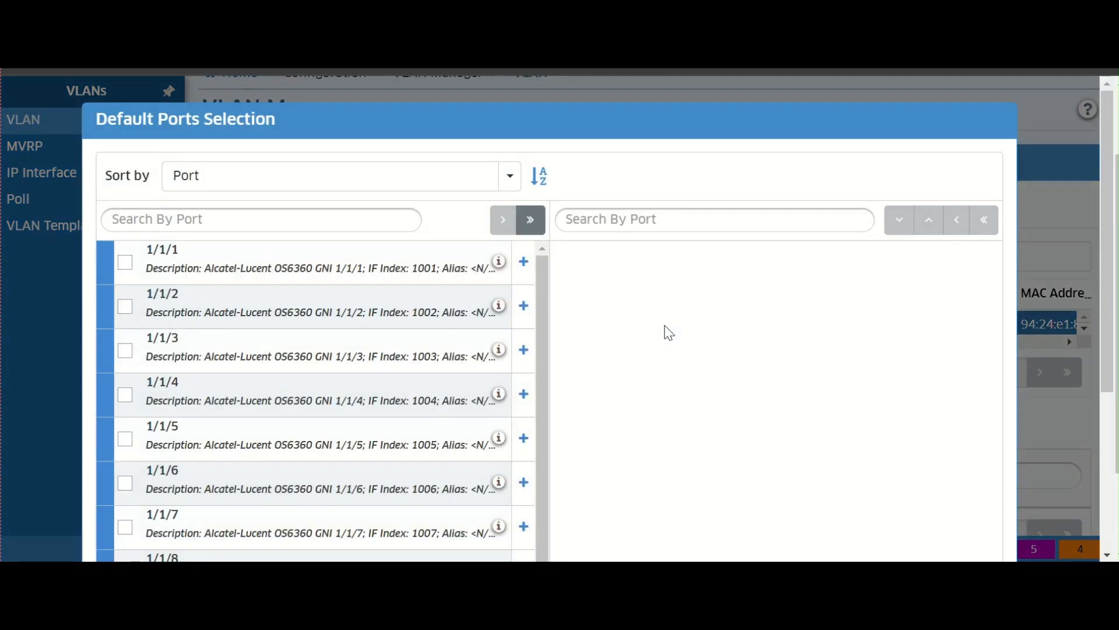
scroll(416, 348, "down", 1)
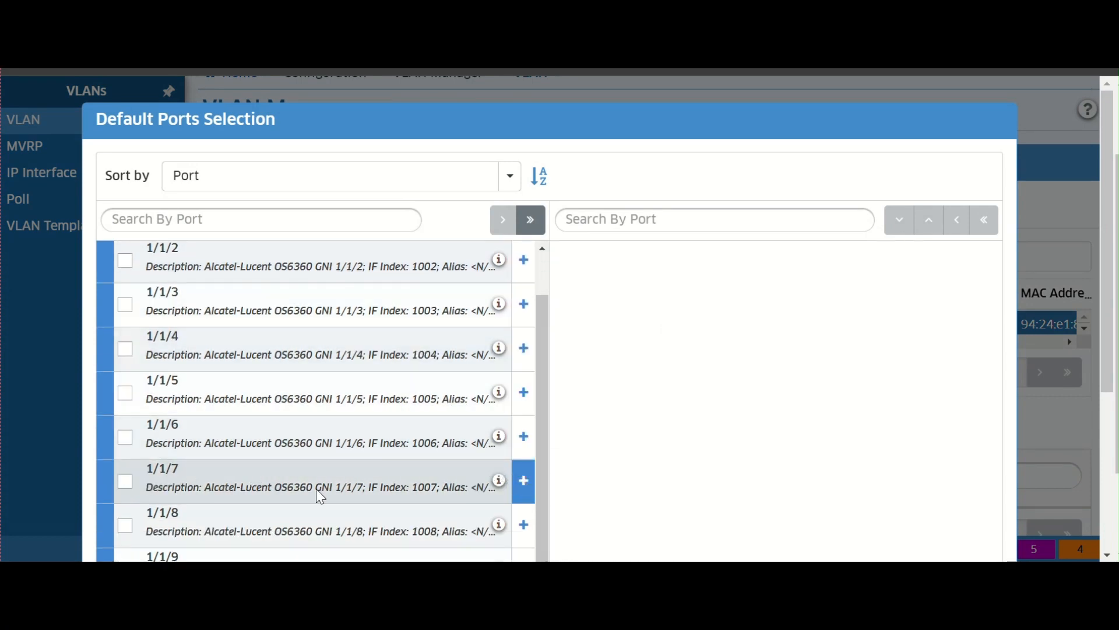
left_click(524, 480)
scroll(920, 432, "down", 5)
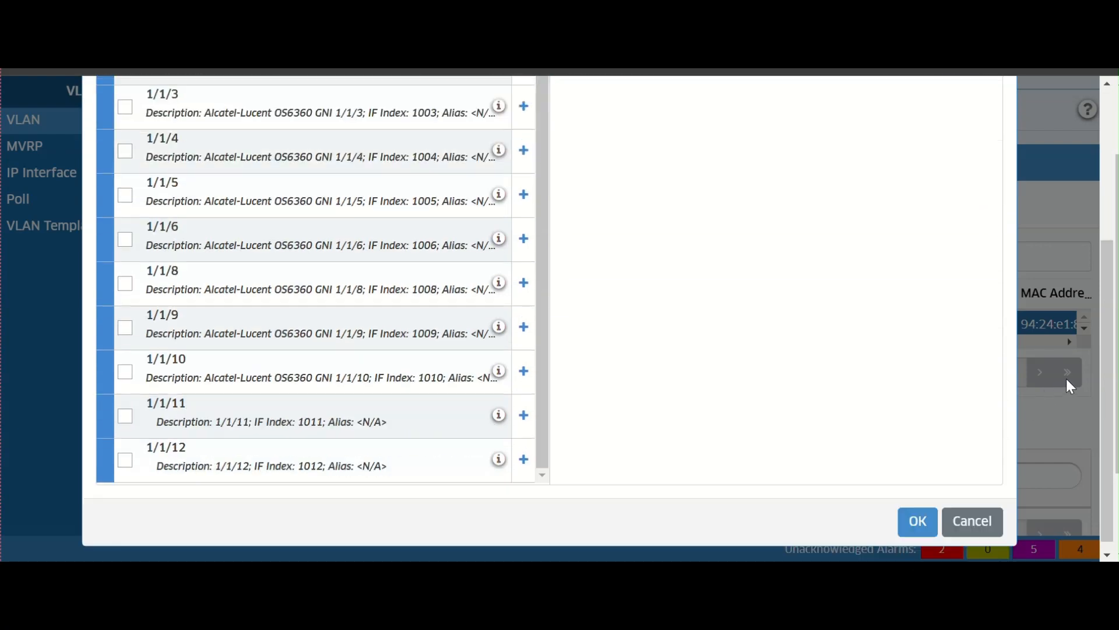
scroll(916, 429, "up", 2)
scroll(915, 429, "down", 3)
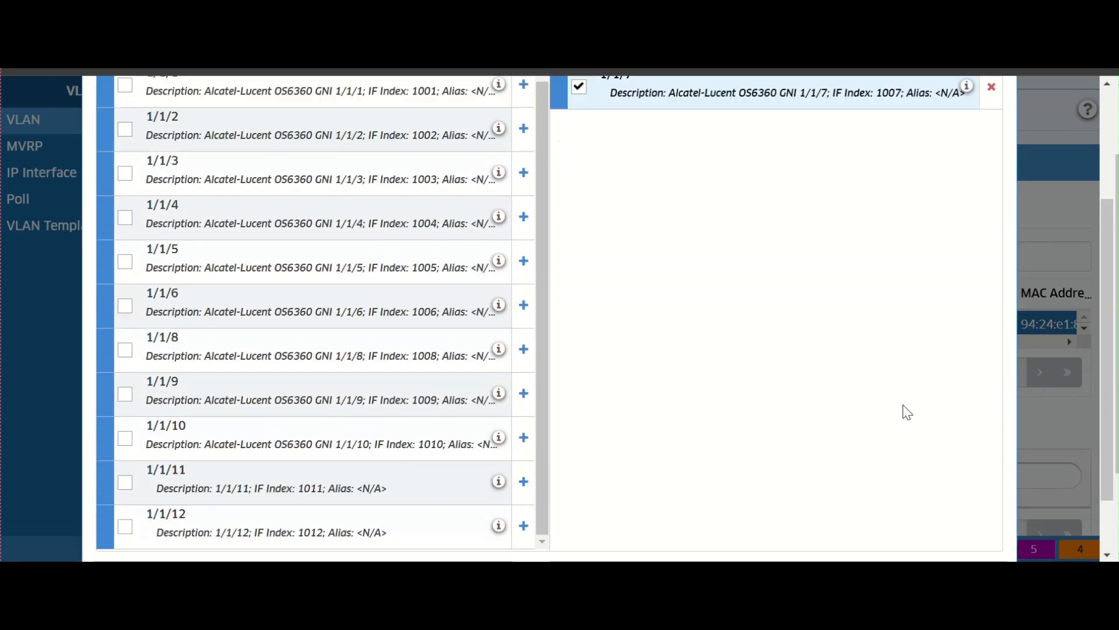
left_click(917, 510)
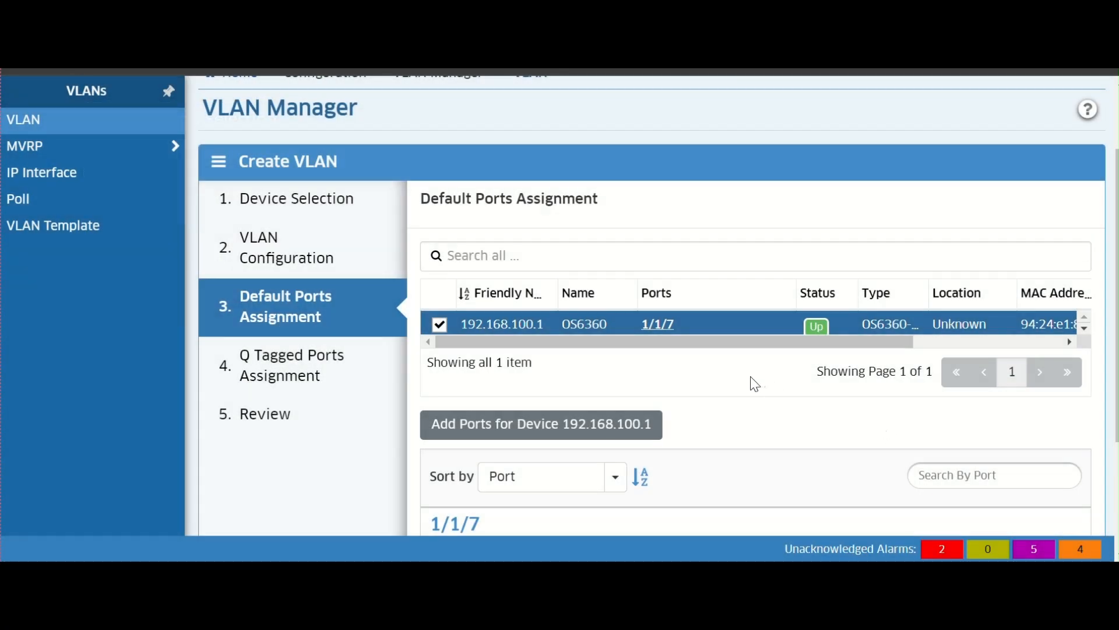
scroll(755, 384, "down", 3)
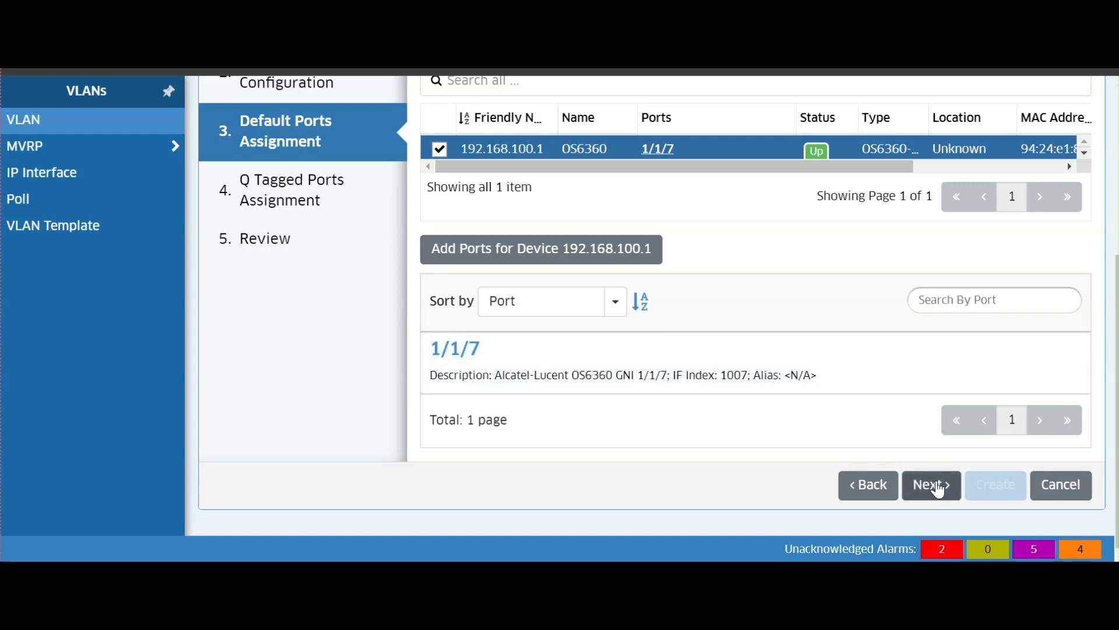
left_click(939, 489)
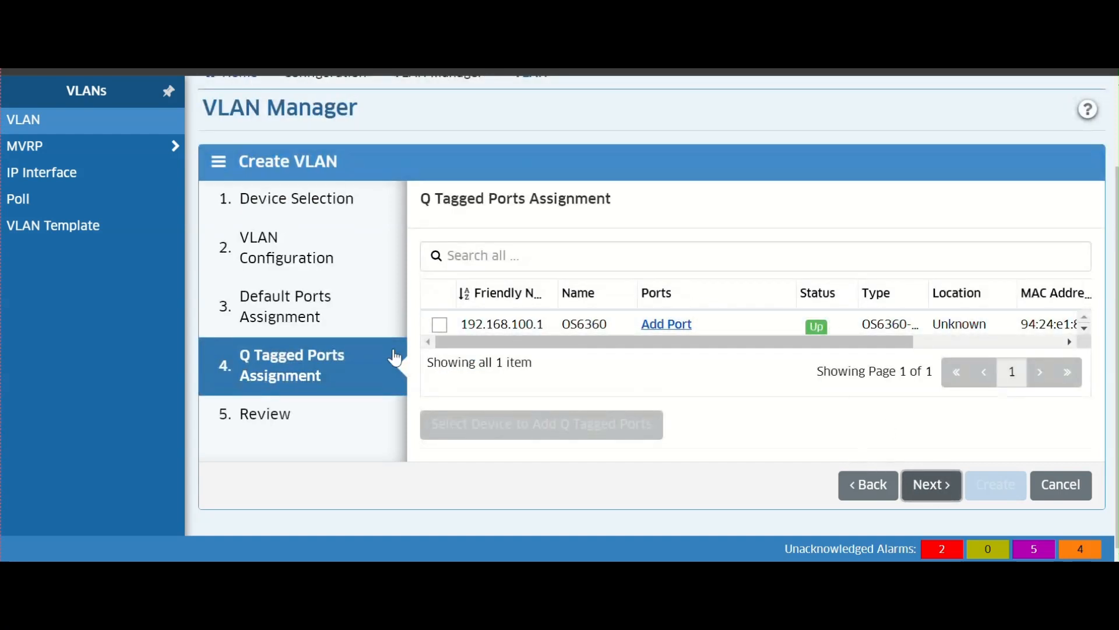
scroll(845, 329, "down", 1)
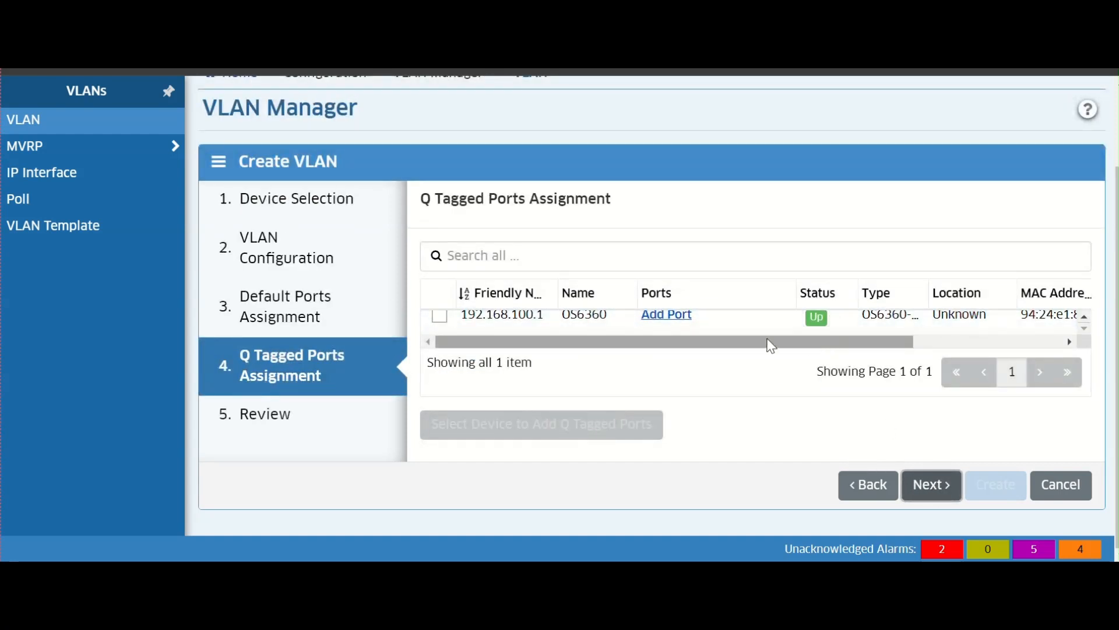
scroll(752, 336, "up", 1)
left_click(690, 330)
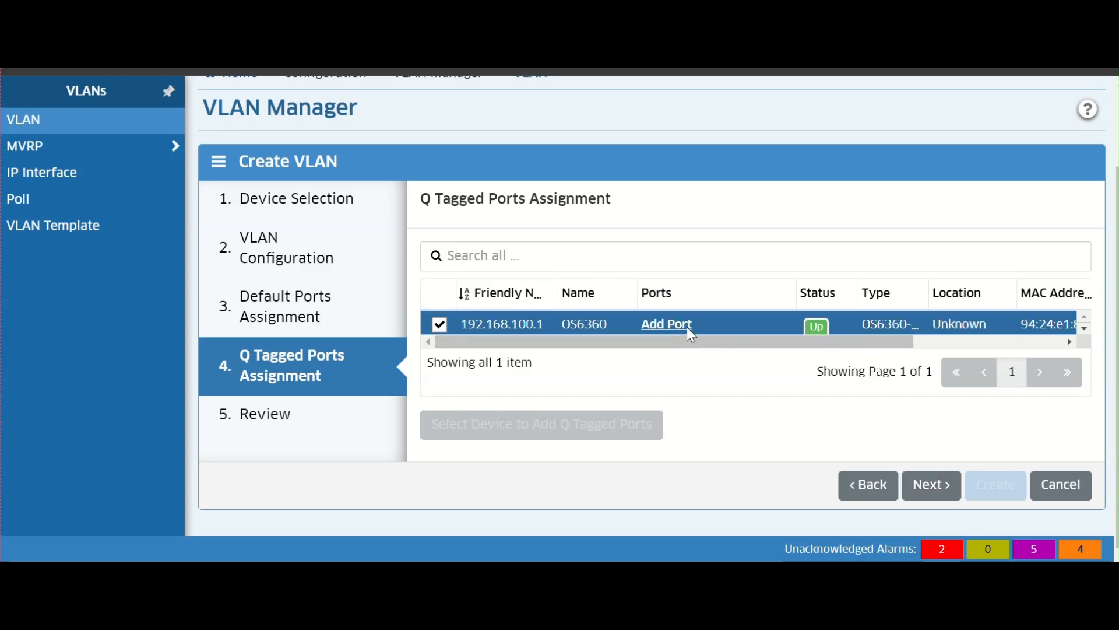
left_click(691, 330)
scroll(365, 238, "down", 4)
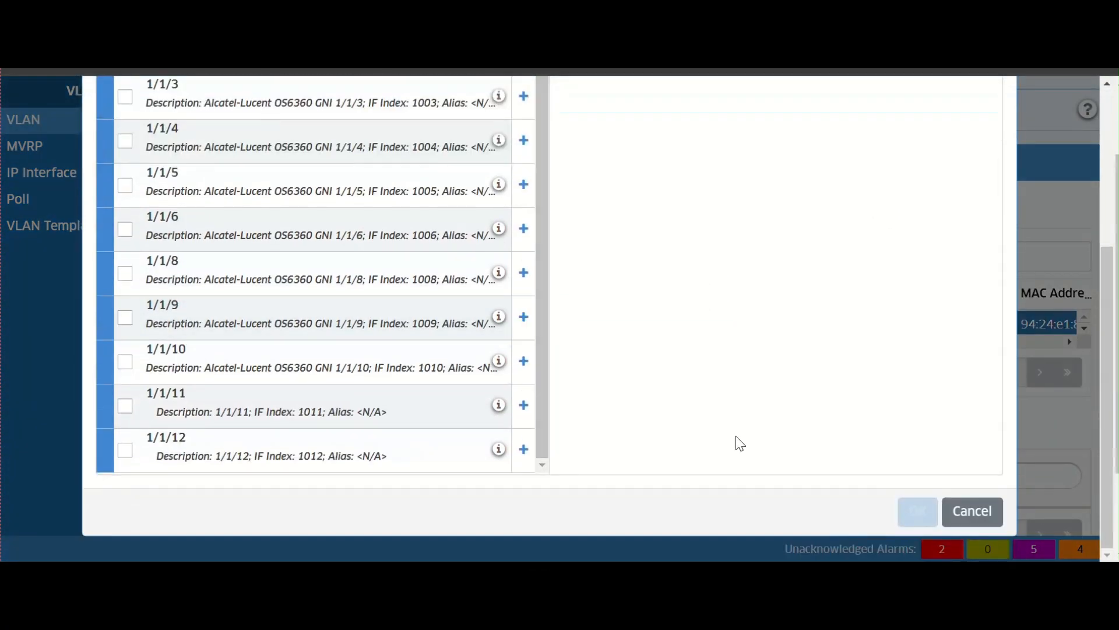
left_click(970, 511)
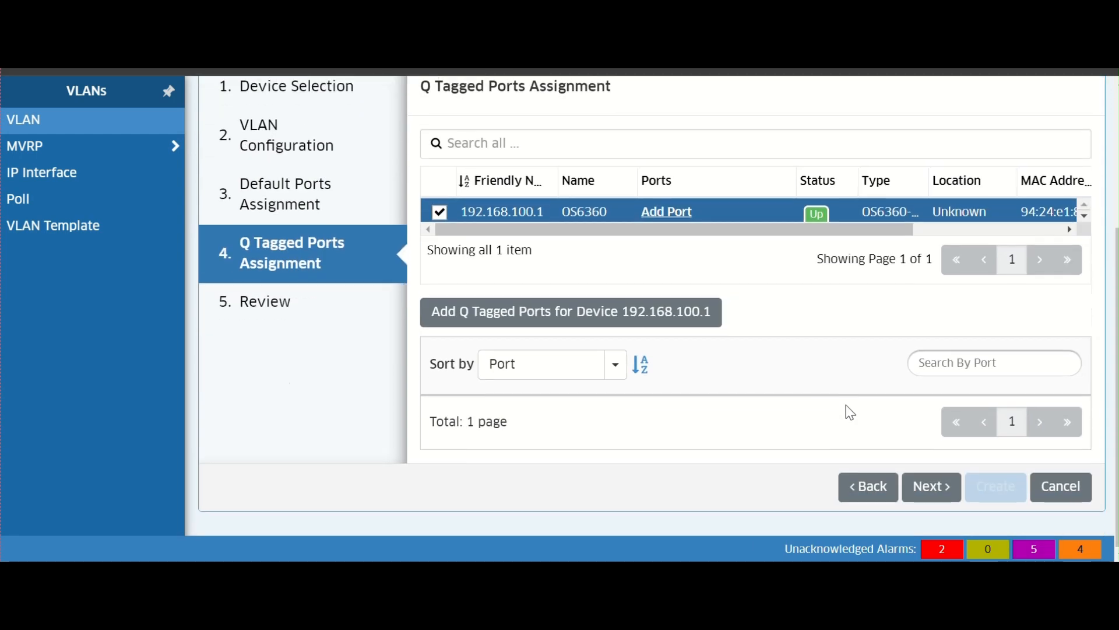
- Review the VLAN 88 settings, create the VLAN, and close the result
left_click(931, 488)
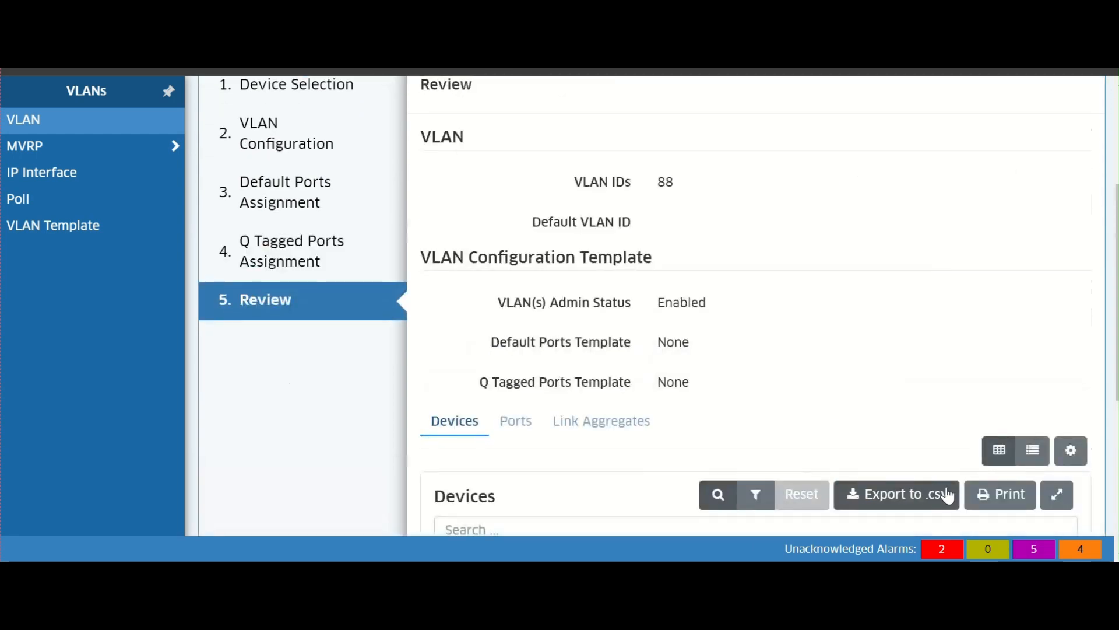
scroll(933, 490, "down", 5)
scroll(929, 475, "up", 5)
scroll(813, 402, "down", 6)
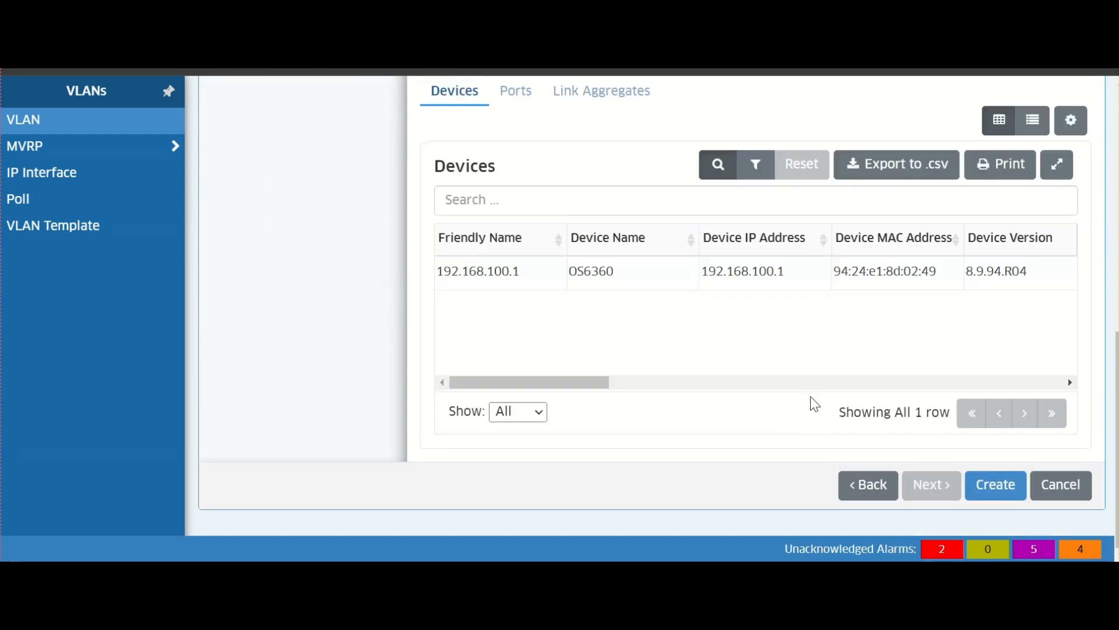
left_click(983, 484)
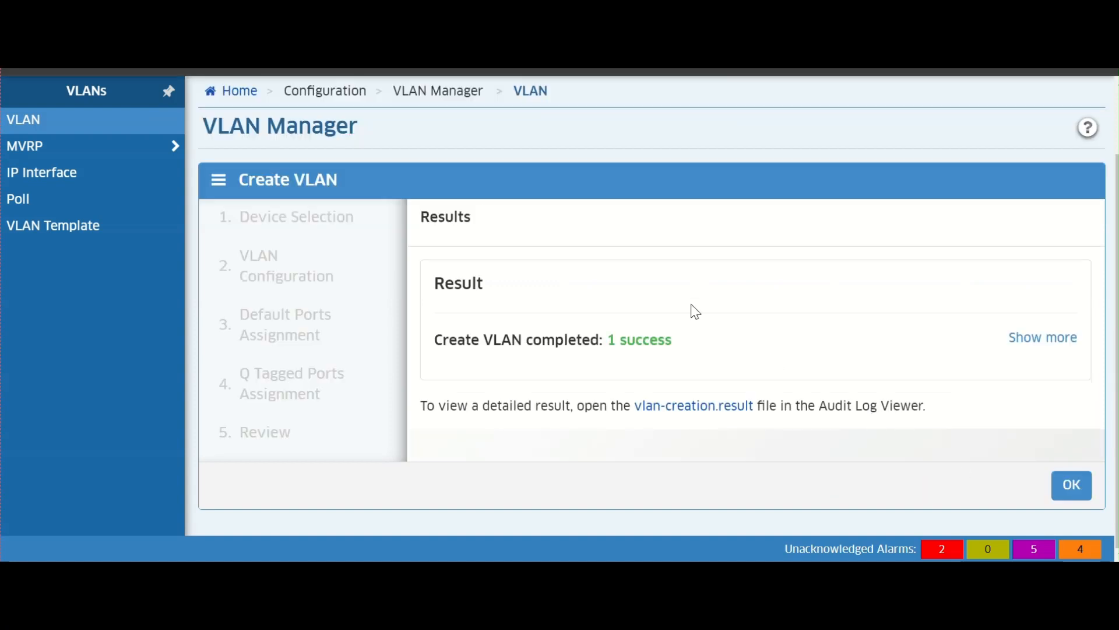
left_click(1070, 486)
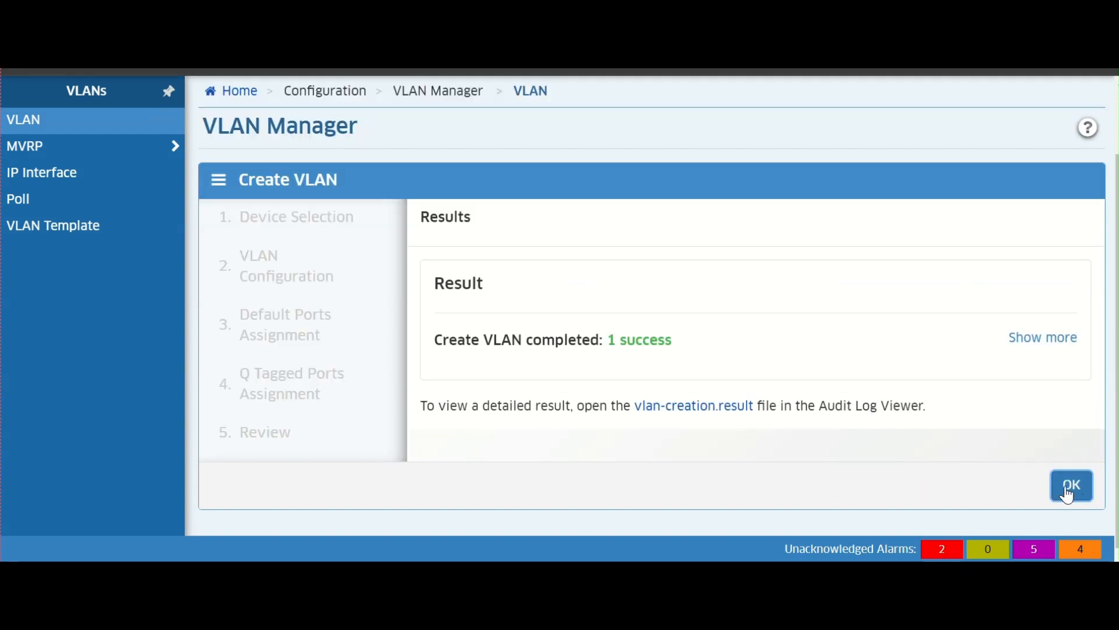
- Open the IP Interface page and select the 192.168.100.1 switch as the device to view
scroll(523, 385, "down", 3)
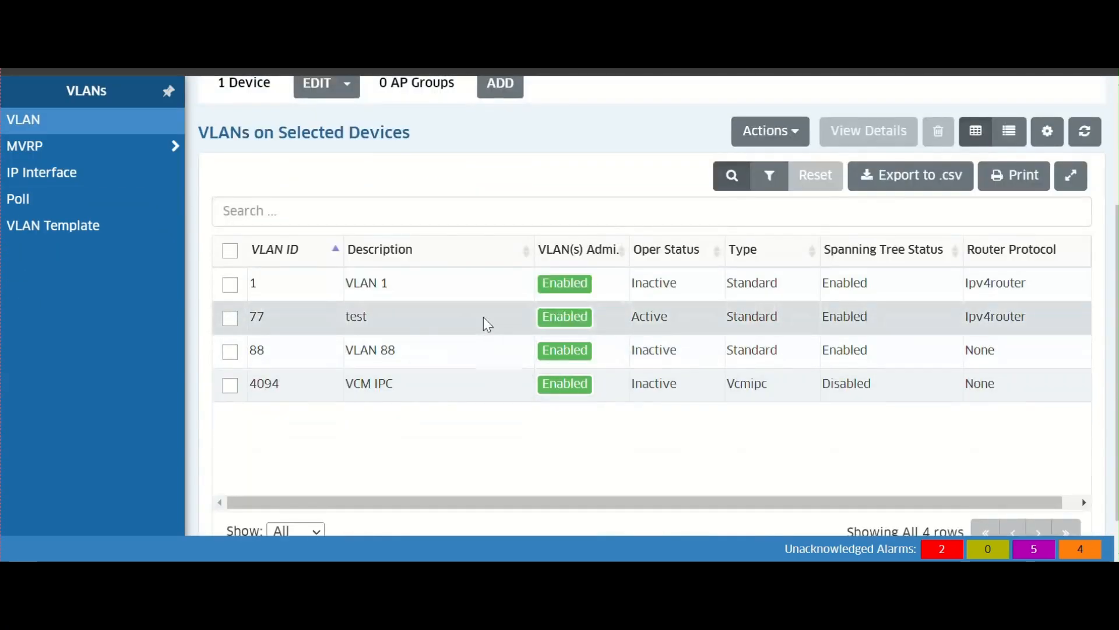
scroll(486, 318, "up", 2)
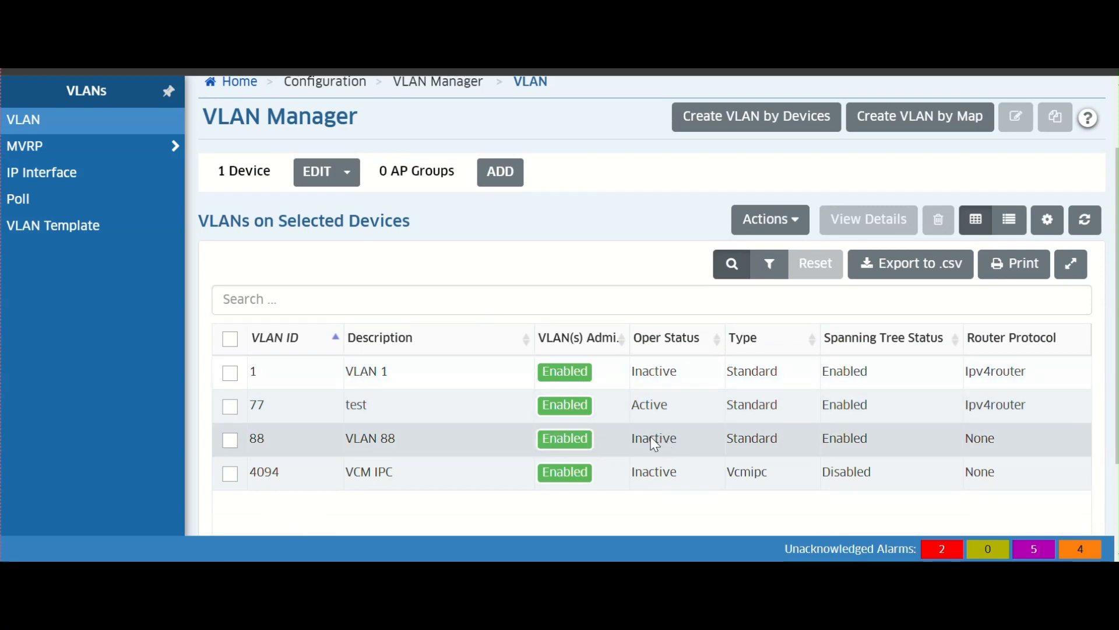
scroll(654, 442, "up", 2)
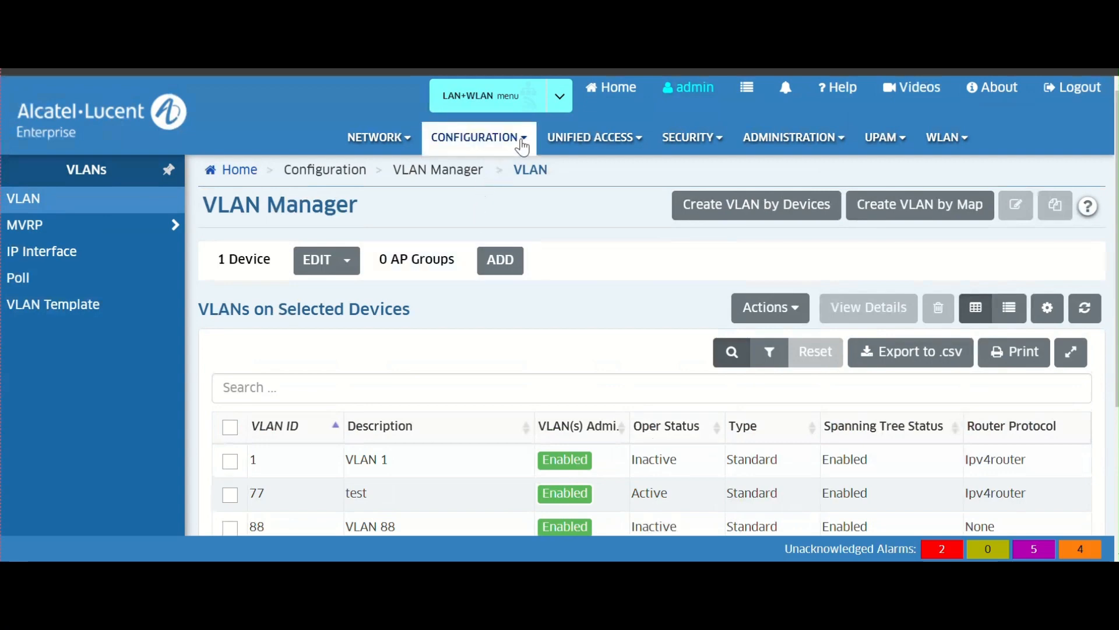
left_click(522, 140)
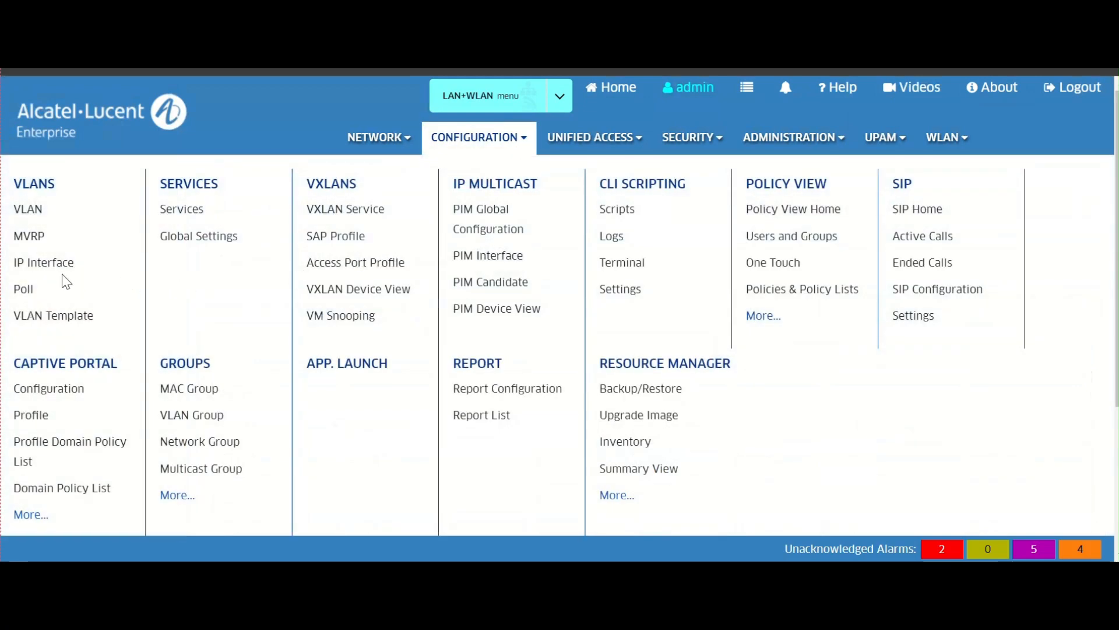
left_click(50, 264)
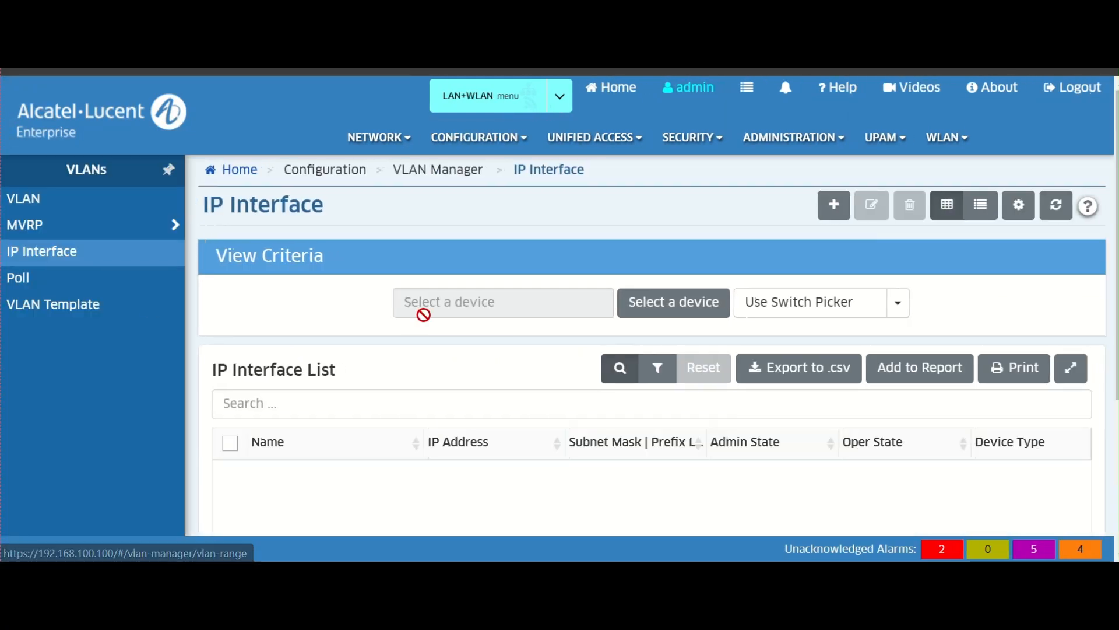
scroll(423, 314, "down", 2)
left_click(673, 220)
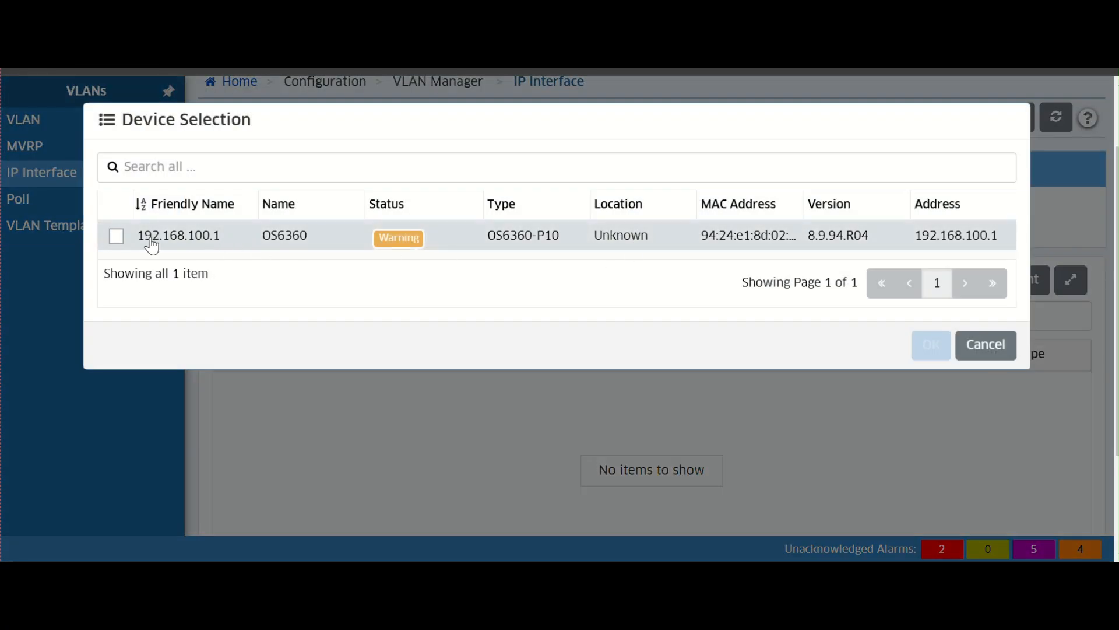
left_click(117, 237)
left_click(927, 344)
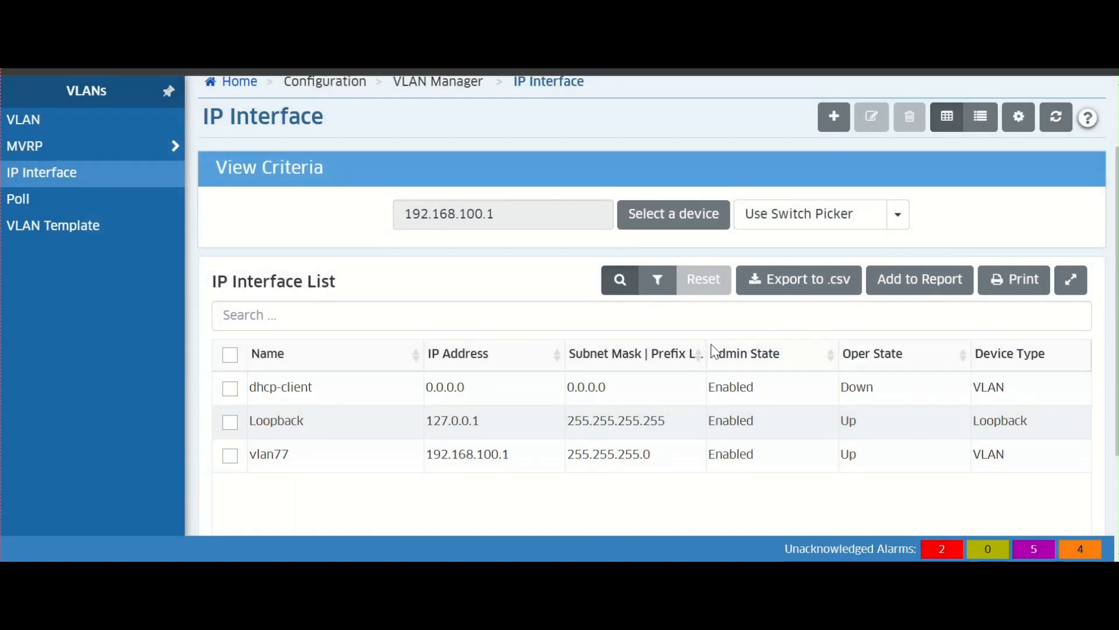
- Start a new IP interface named vlan88 with IP address 192.168.88.1
scroll(449, 423, "down", 2)
scroll(655, 352, "up", 3)
left_click(835, 117)
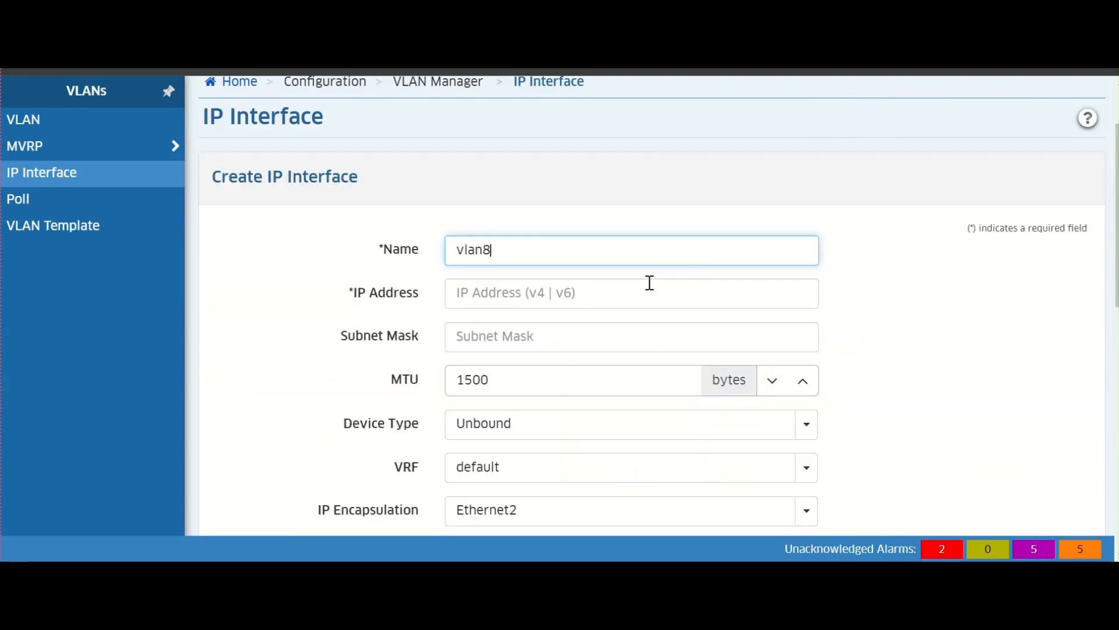
left_click(650, 283)
type("192")
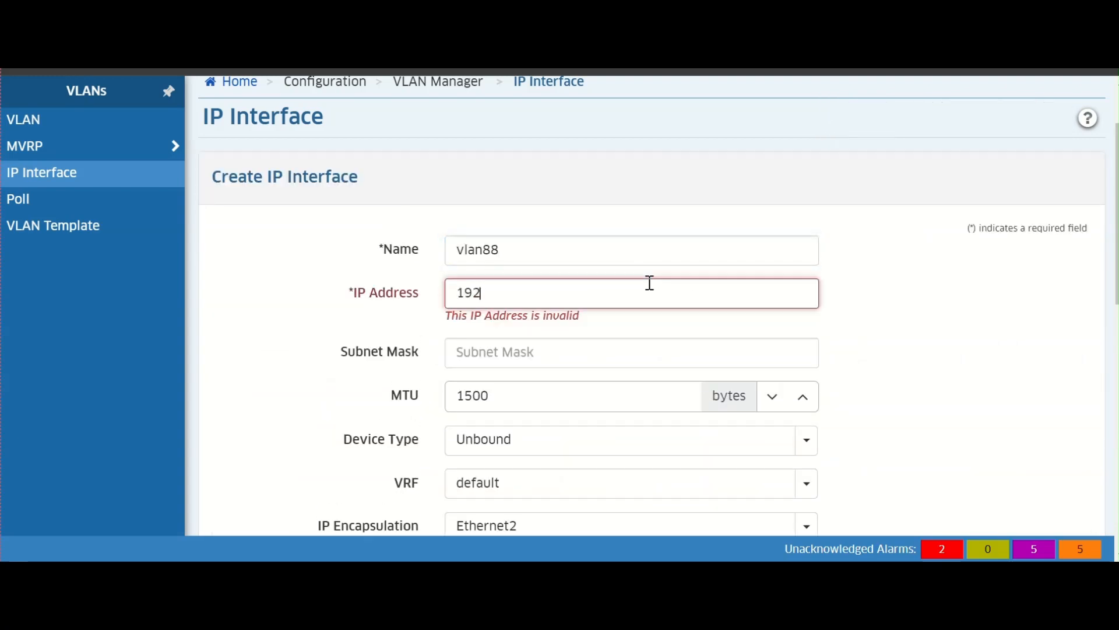
type(".168.88")
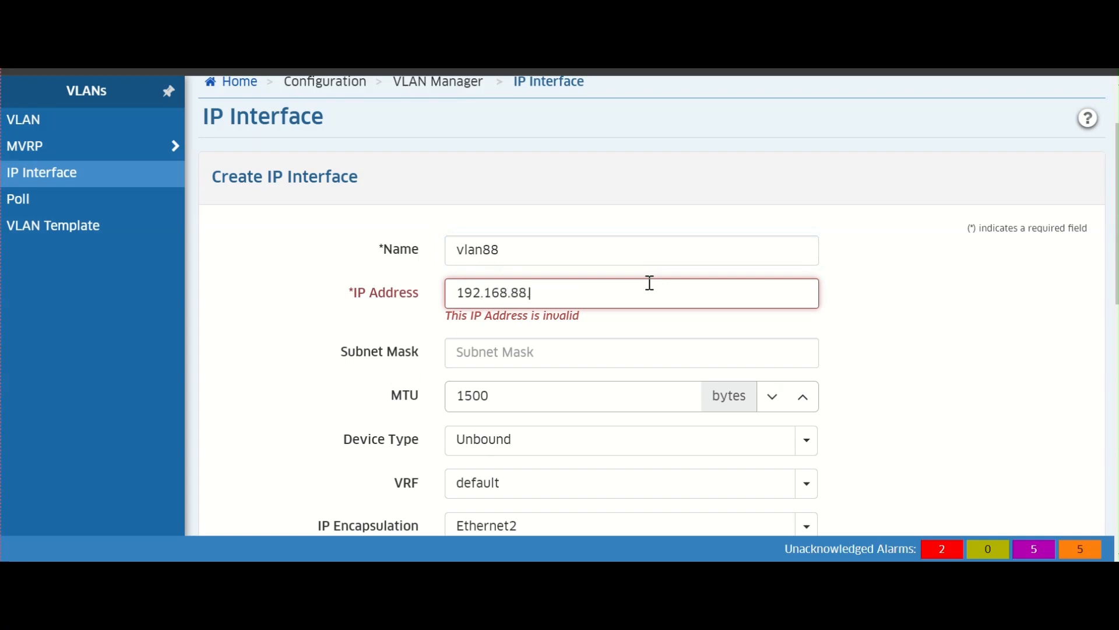
type(".1")
- Select the 192.168.100.1 switch as the interface's device and create the IP interface
scroll(650, 287, "down", 2)
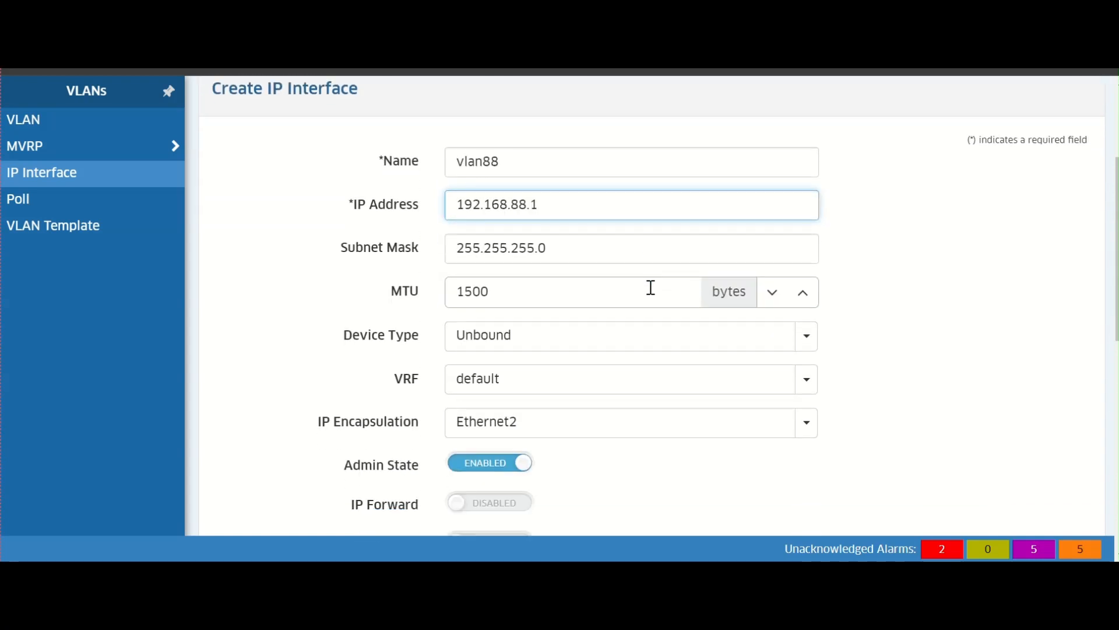
scroll(651, 285, "down", 2)
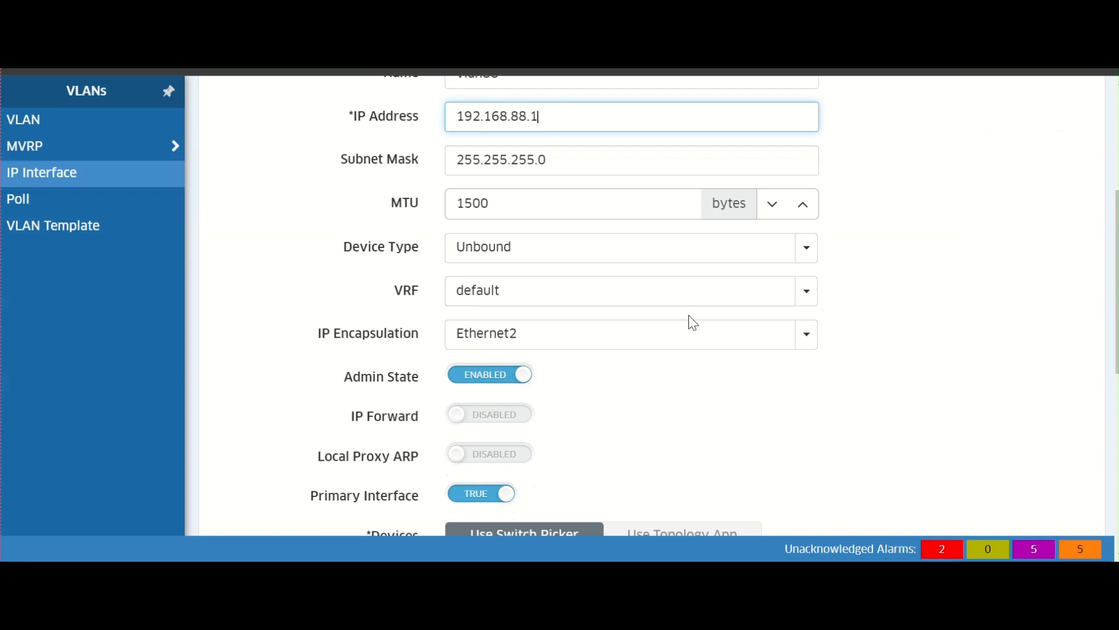
scroll(665, 327, "down", 4)
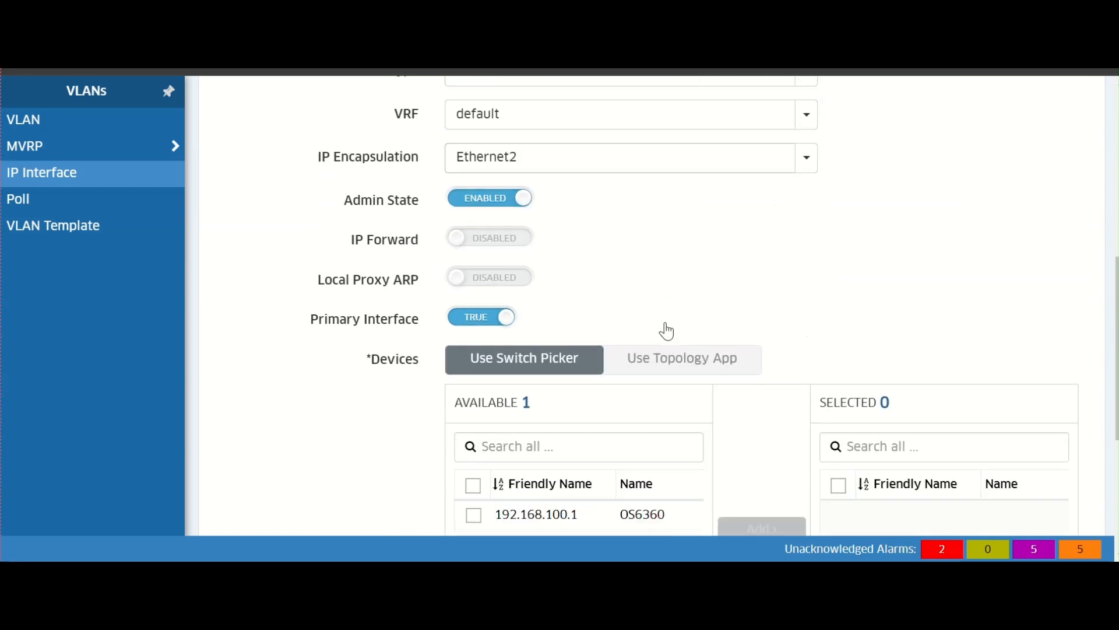
scroll(667, 330, "down", 2)
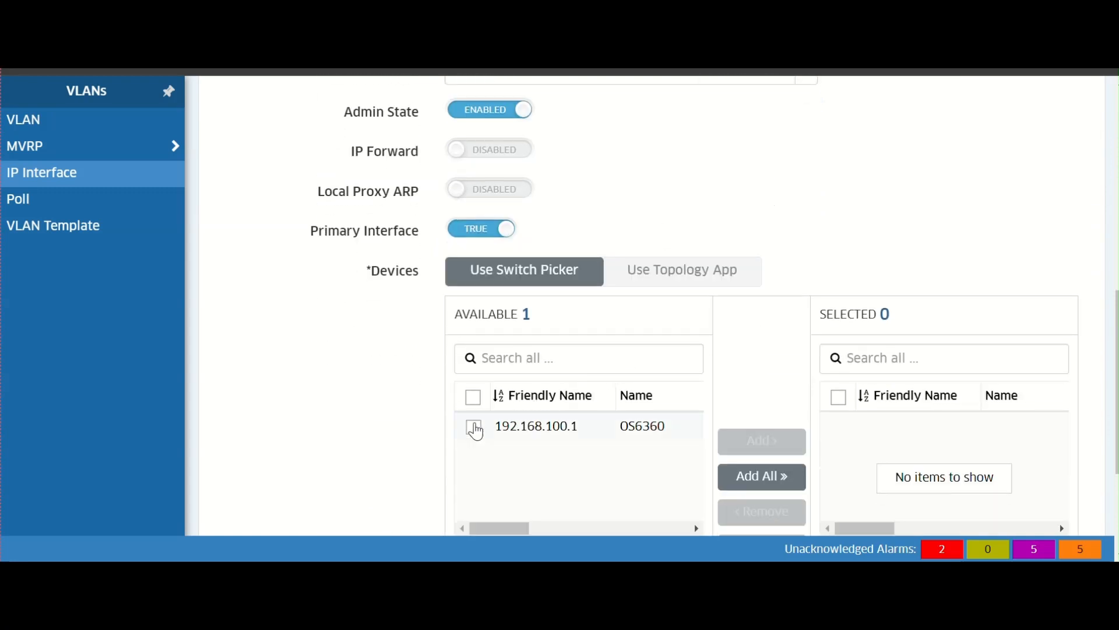
left_click(474, 428)
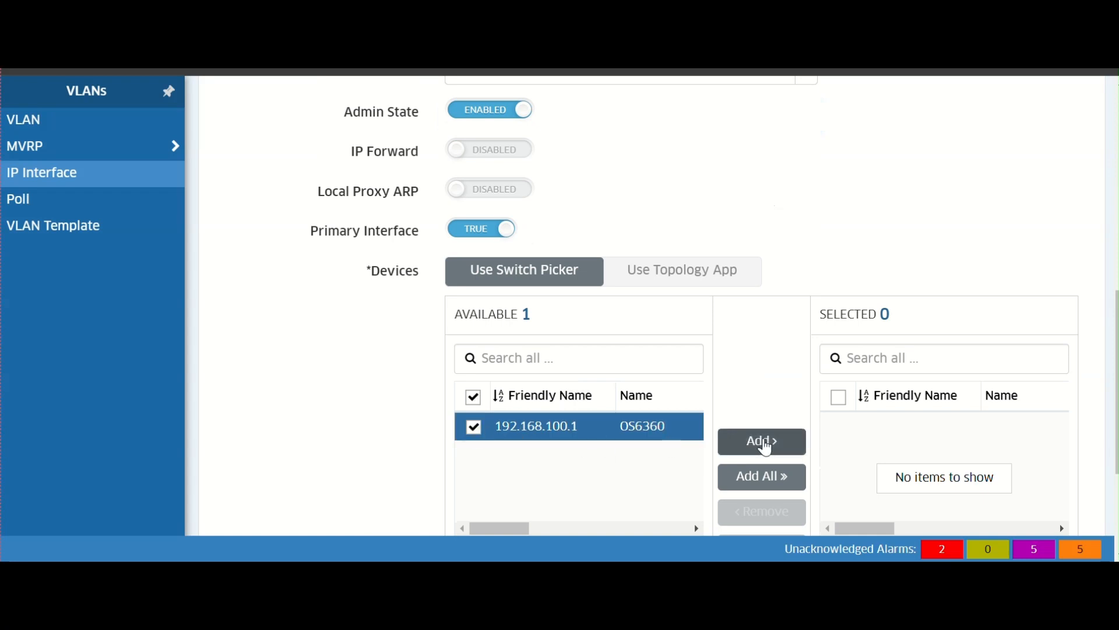
left_click(766, 442)
scroll(828, 382, "down", 4)
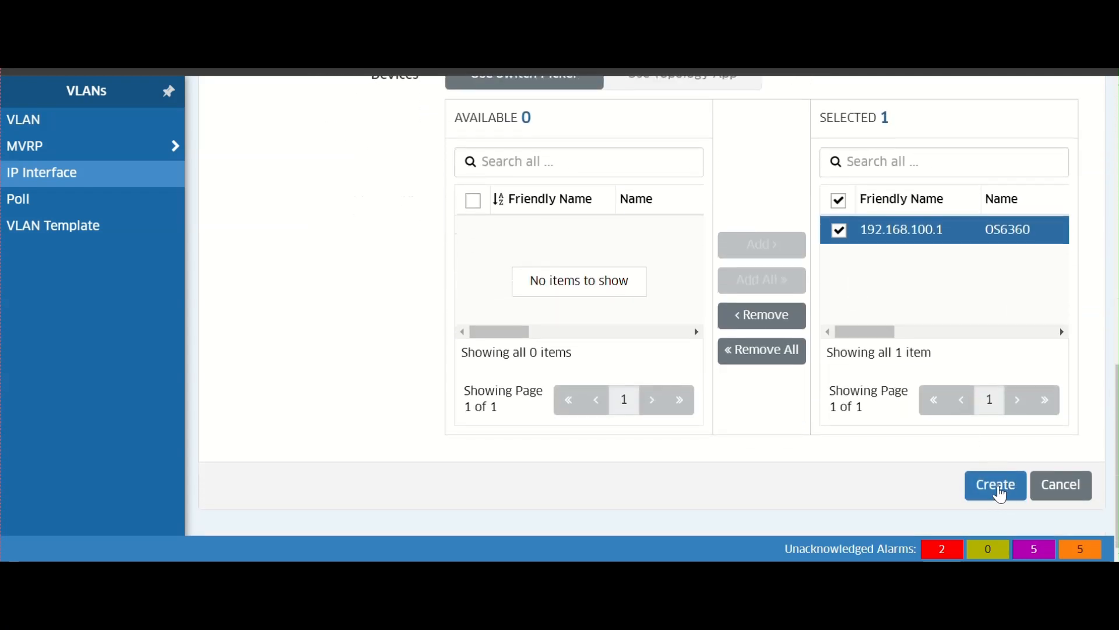
left_click(1000, 492)
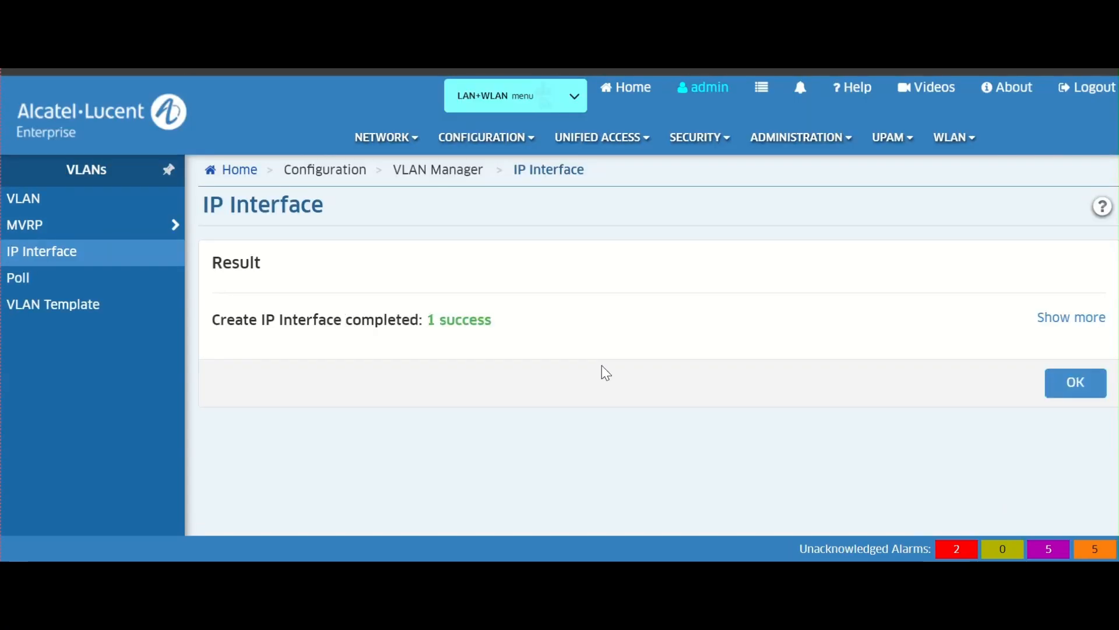
- Close the result and refresh the IP interface list of the 192.168.100.1 switch
left_click(1080, 390)
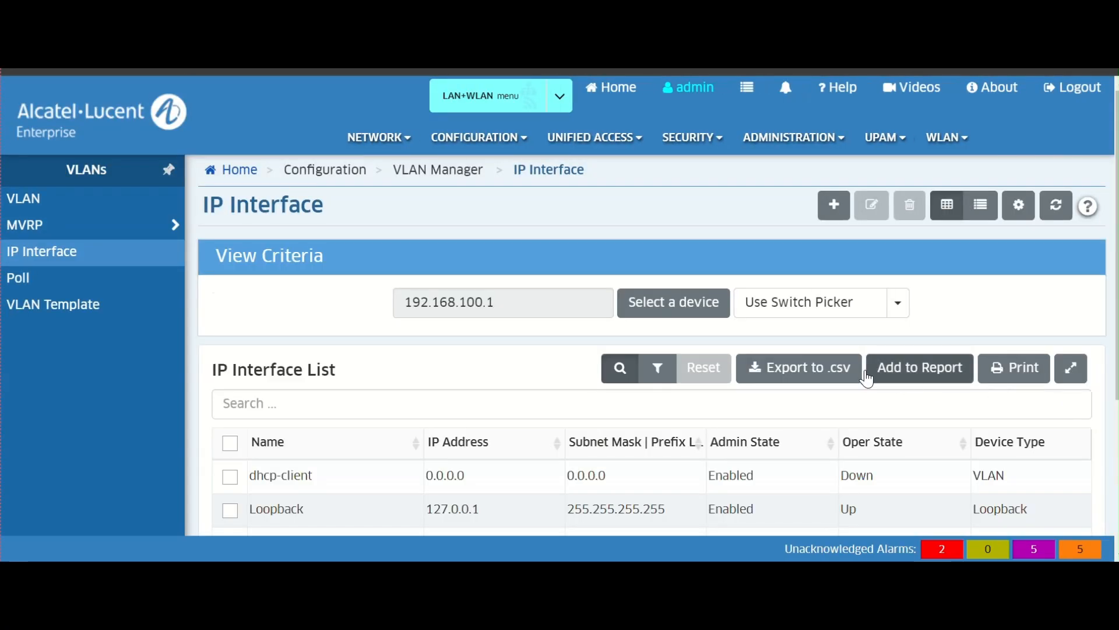
scroll(857, 374, "down", 2)
scroll(676, 365, "up", 1)
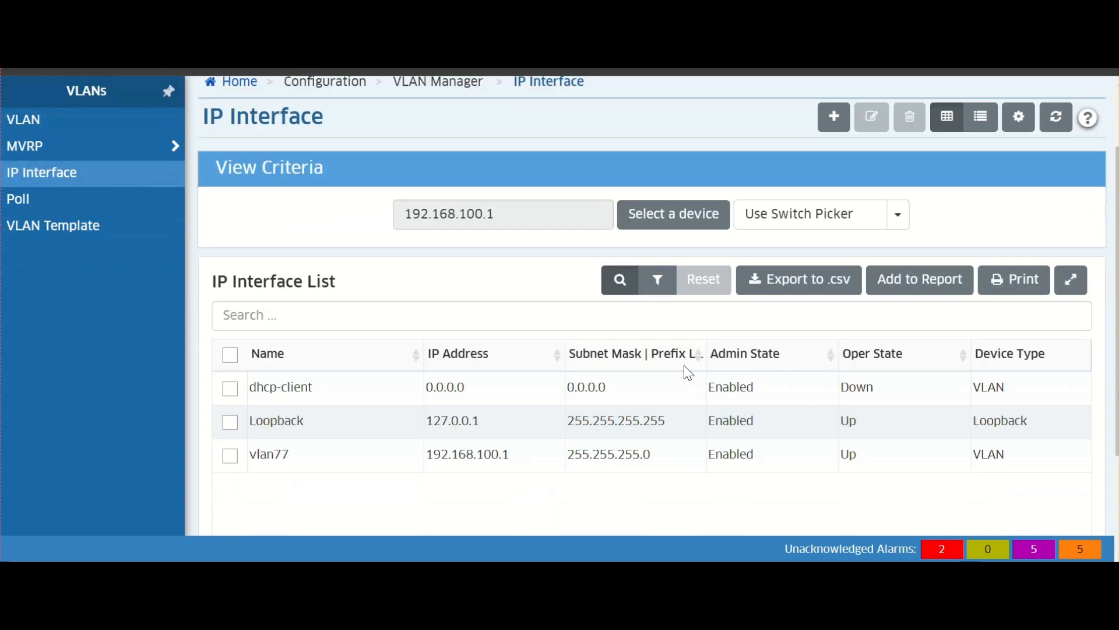
left_click(1070, 123)
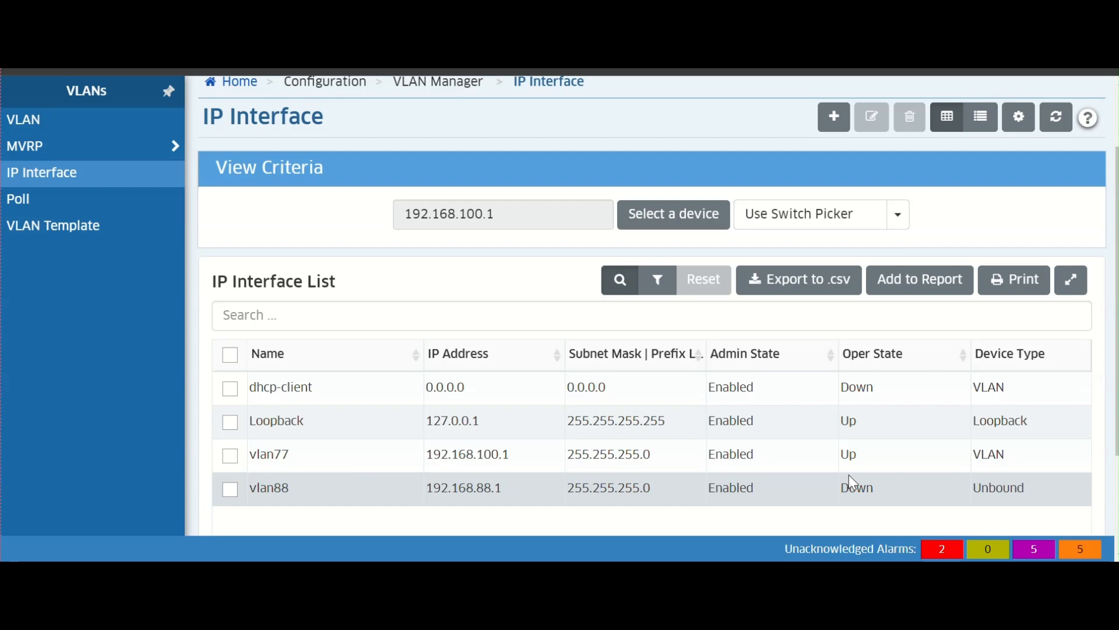
- Open the VLAN page and refresh the list of VLANs on the selected device
scroll(233, 201, "up", 2)
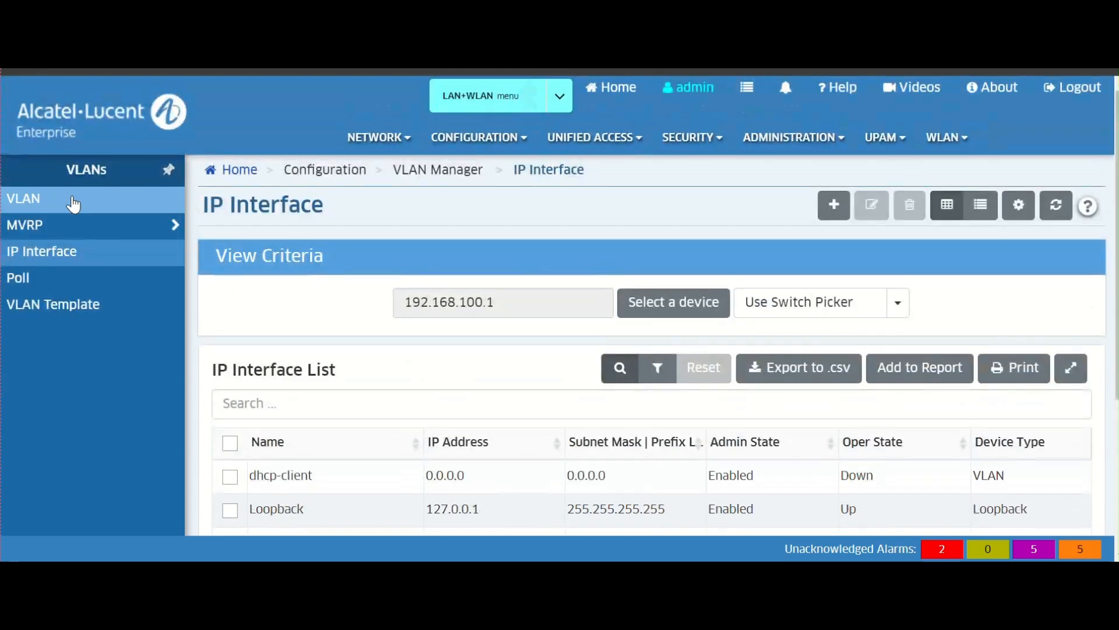
left_click(73, 204)
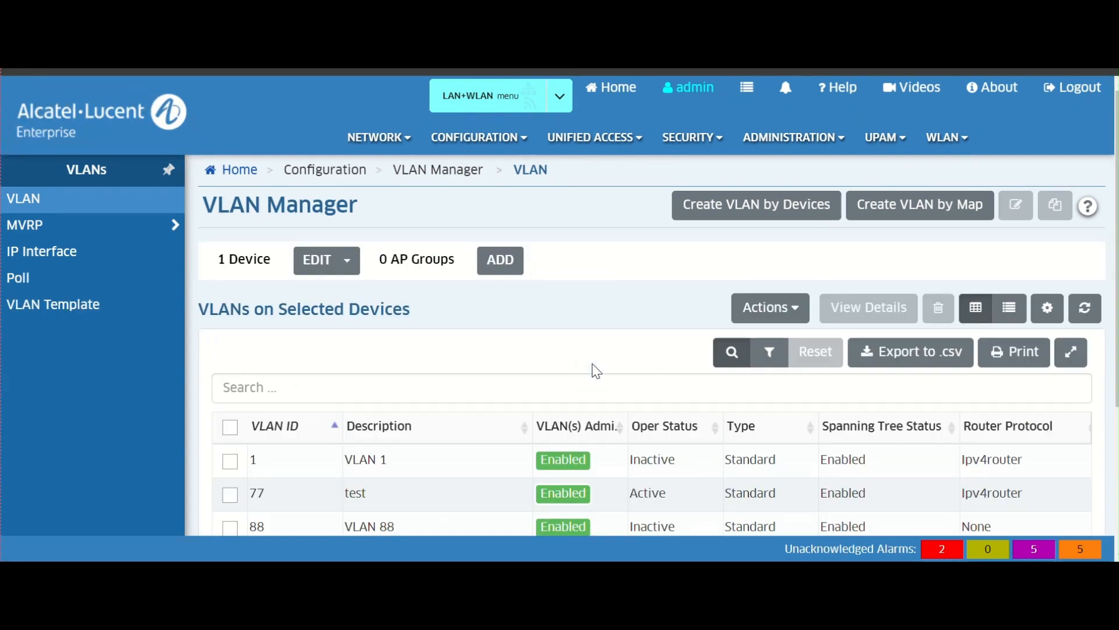
scroll(595, 370, "down", 2)
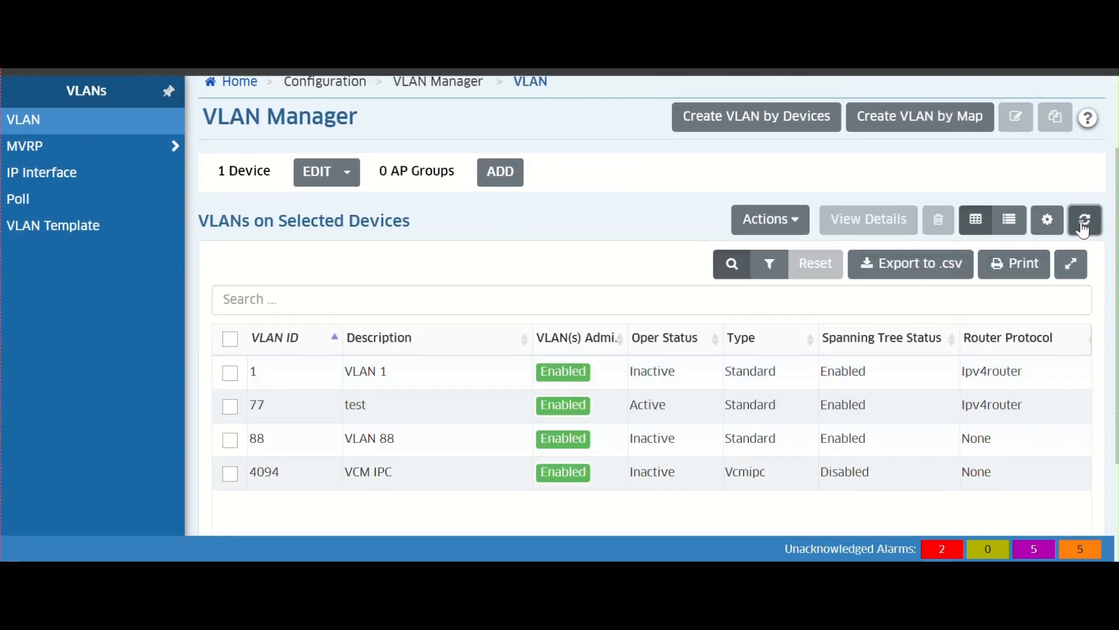
left_click(1083, 229)
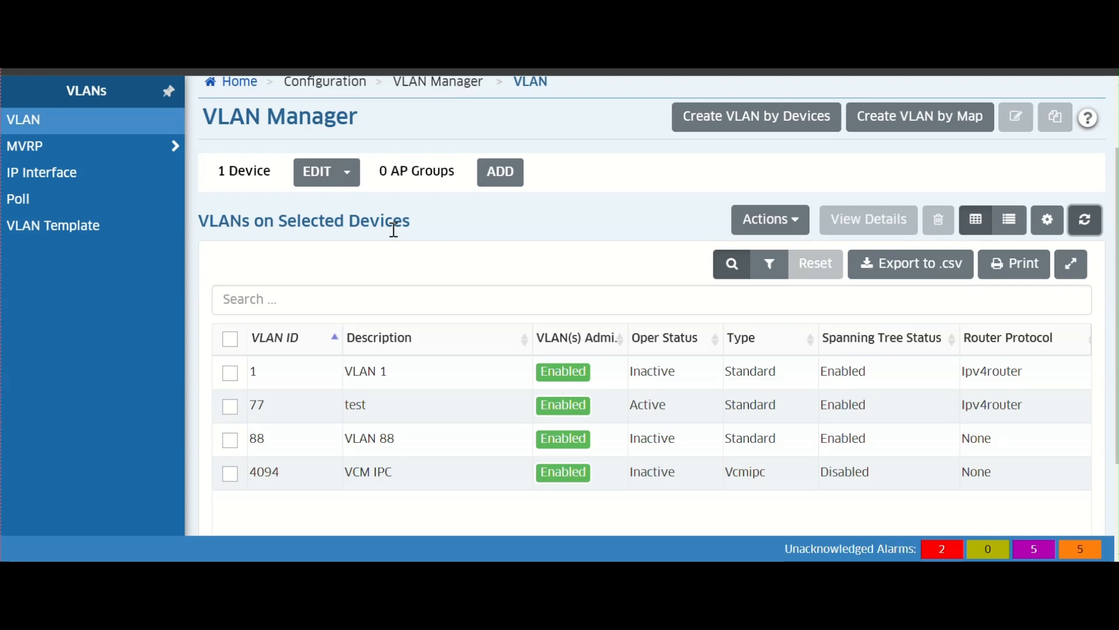
scroll(494, 122, "up", 3)
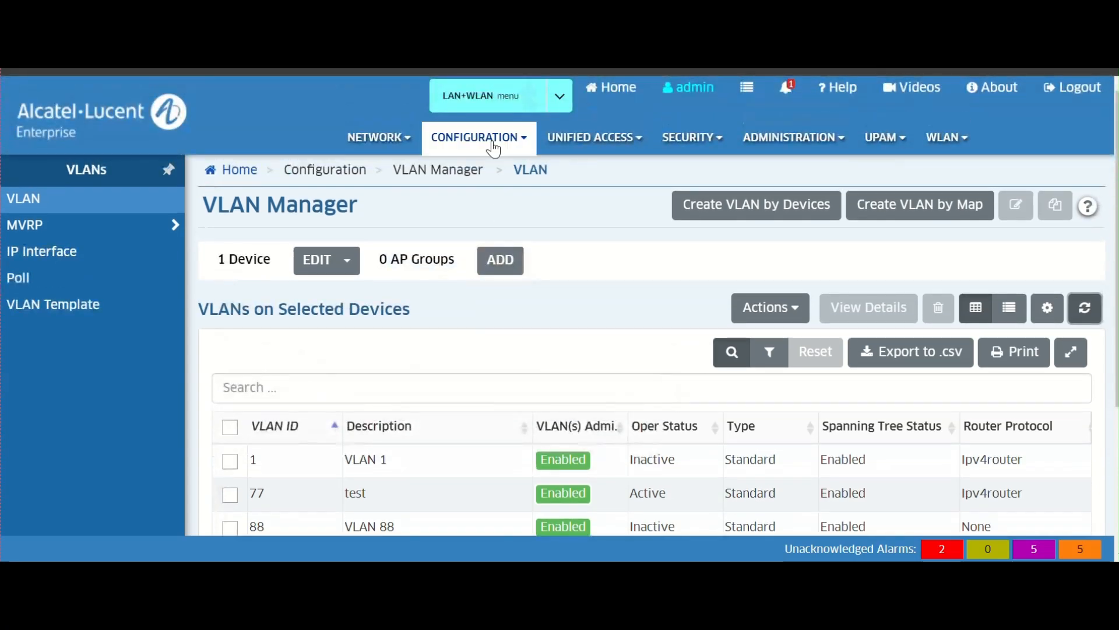
- Save all unsaved changes on the 192.168.100.1 switch to its running configuration and finish the save
left_click(786, 87)
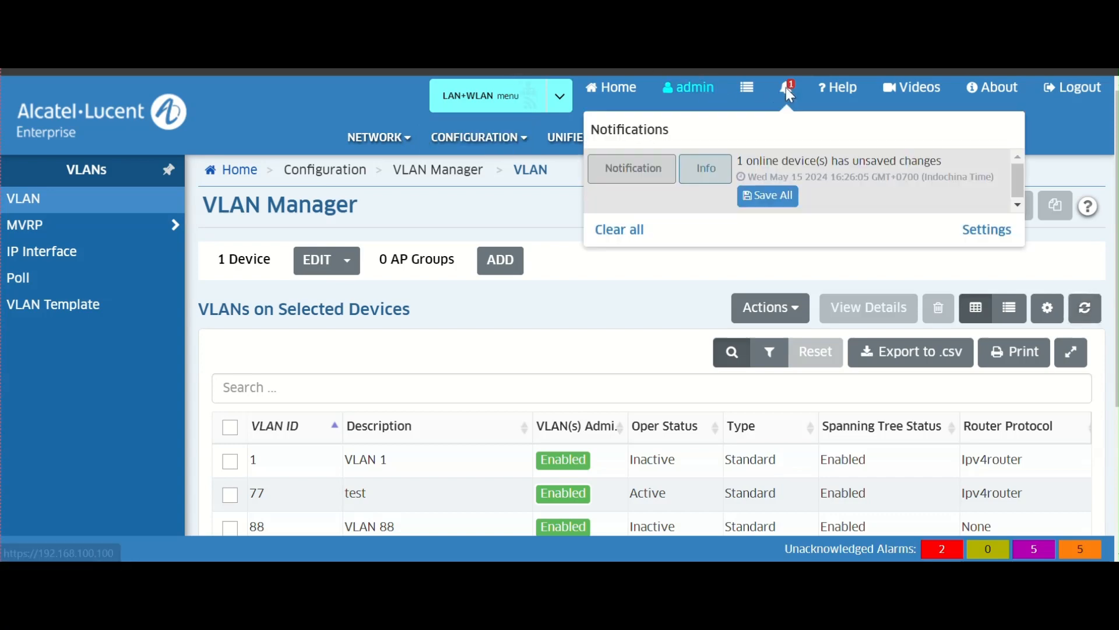
left_click(778, 198)
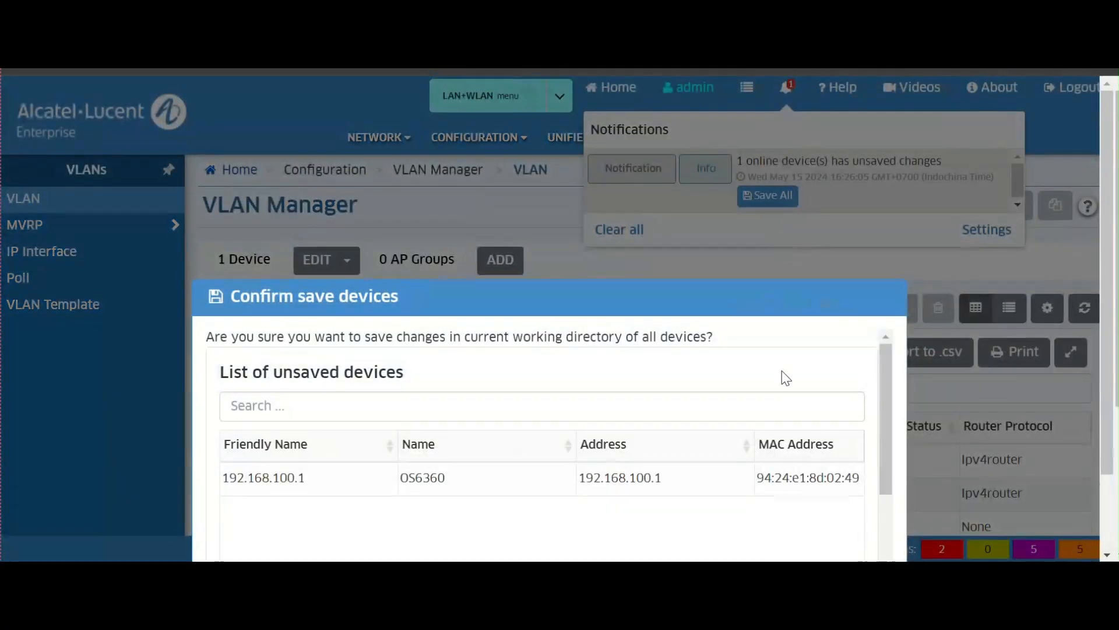
scroll(782, 384, "down", 3)
scroll(828, 463, "up", 2)
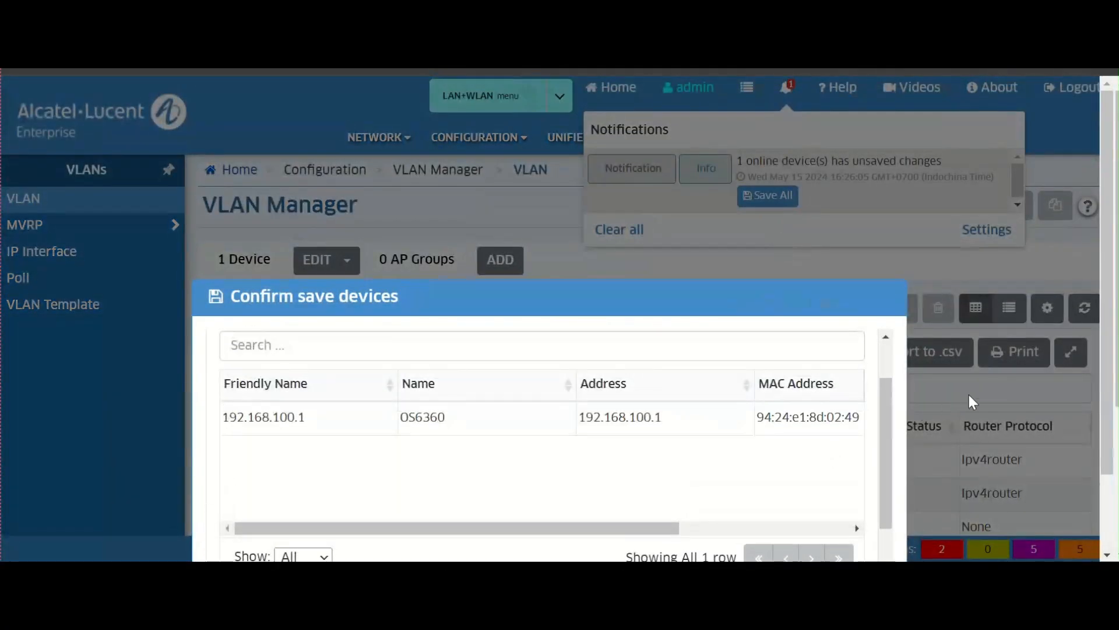
scroll(880, 409, "down", 3)
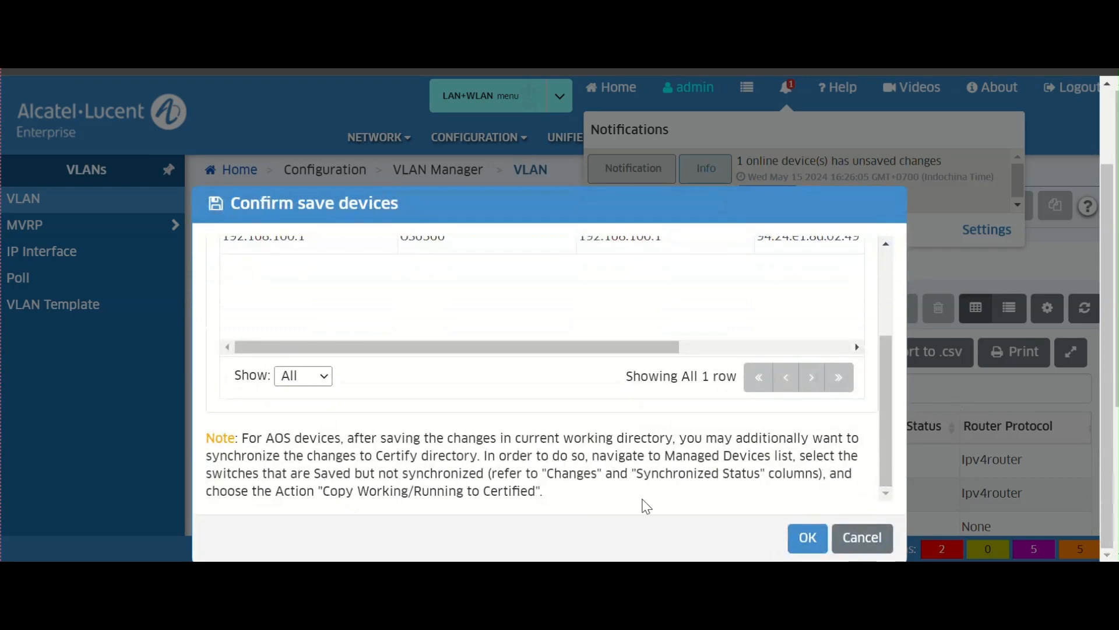
left_click(799, 536)
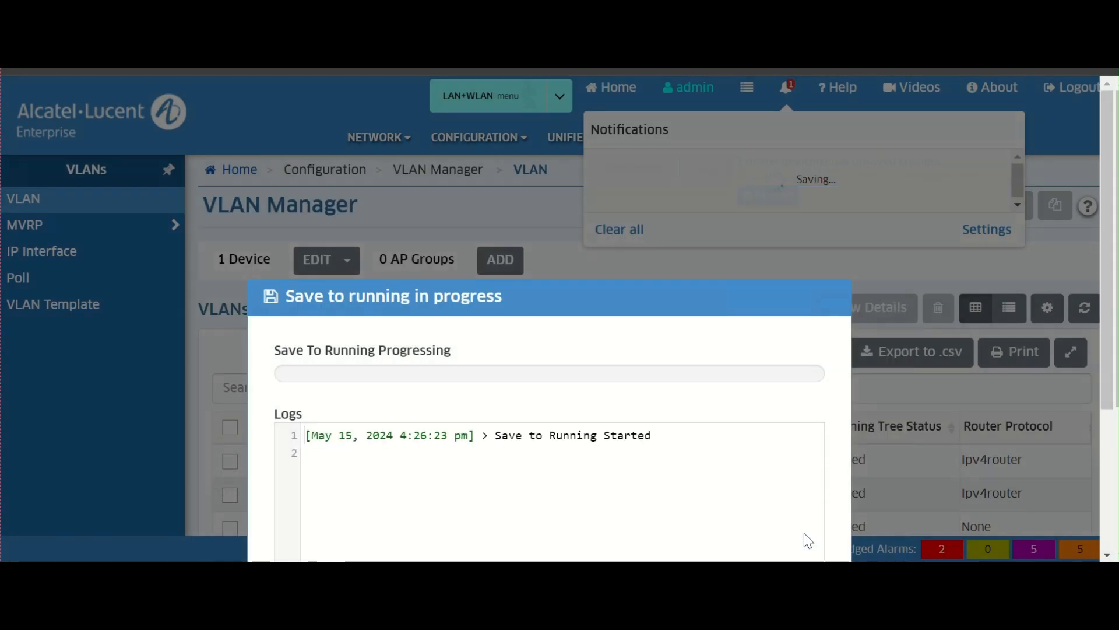
scroll(899, 400, "down", 4)
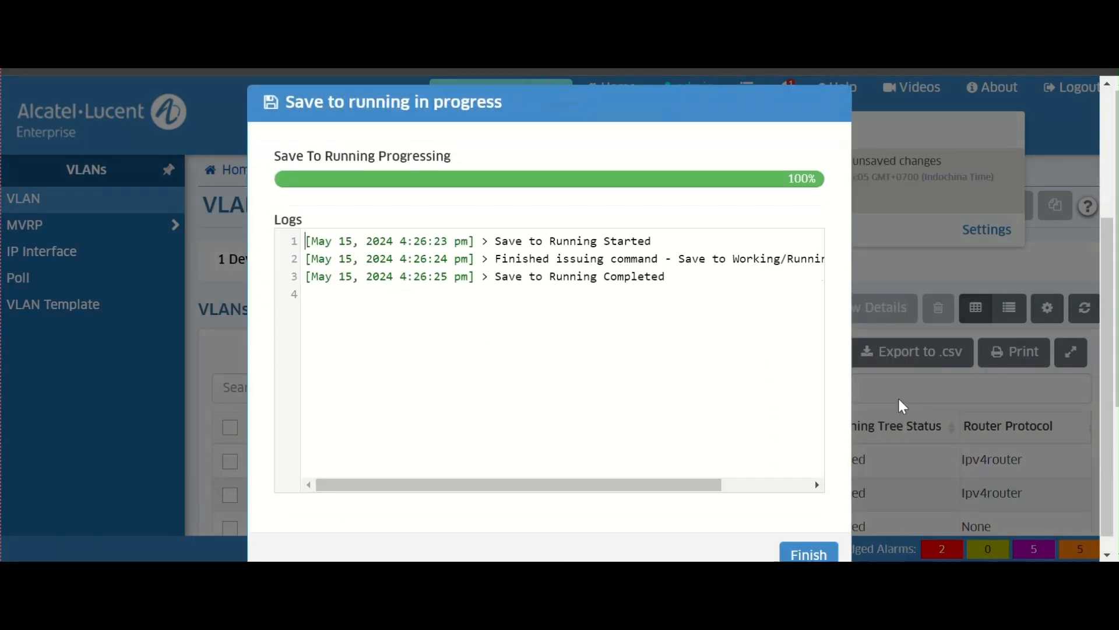
left_click(808, 537)
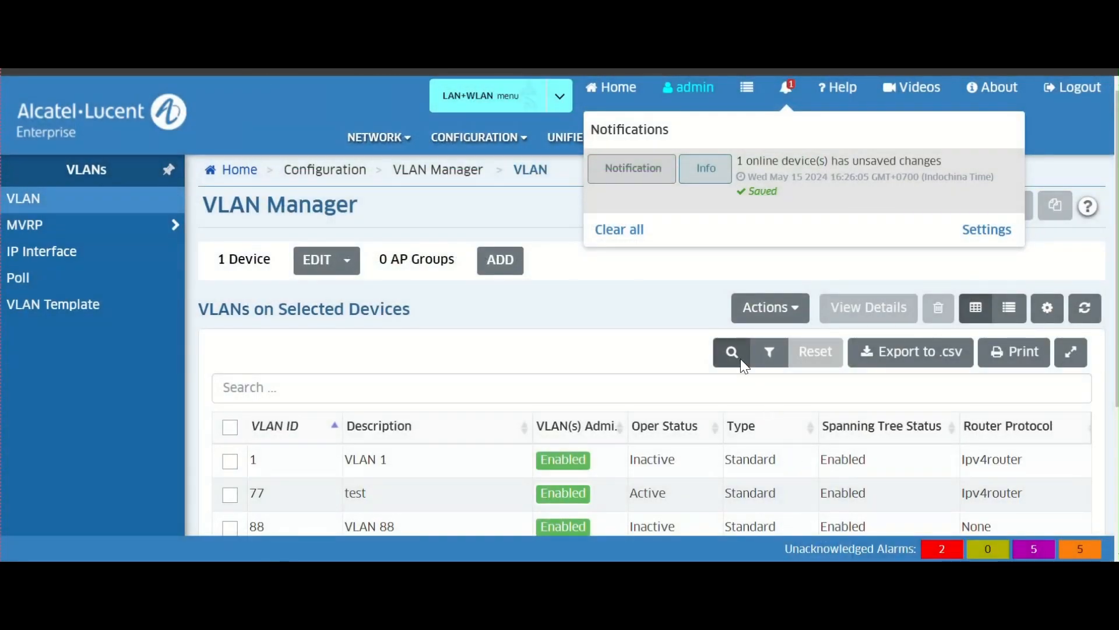
left_click(666, 269)
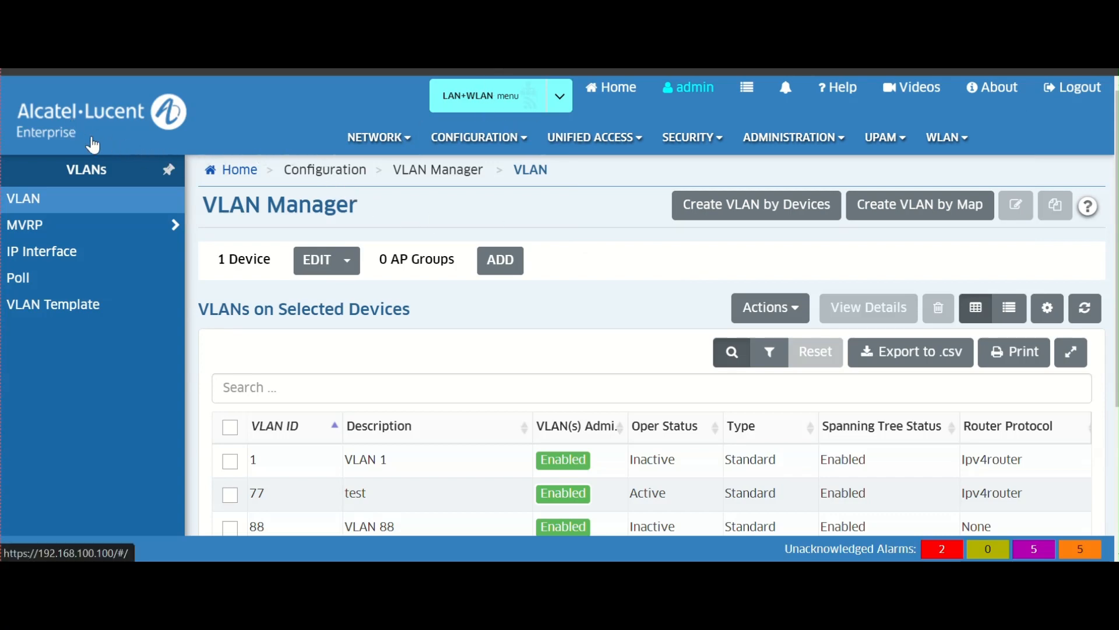
- Return to the home dashboard and open the Managed Devices list
left_click(81, 128)
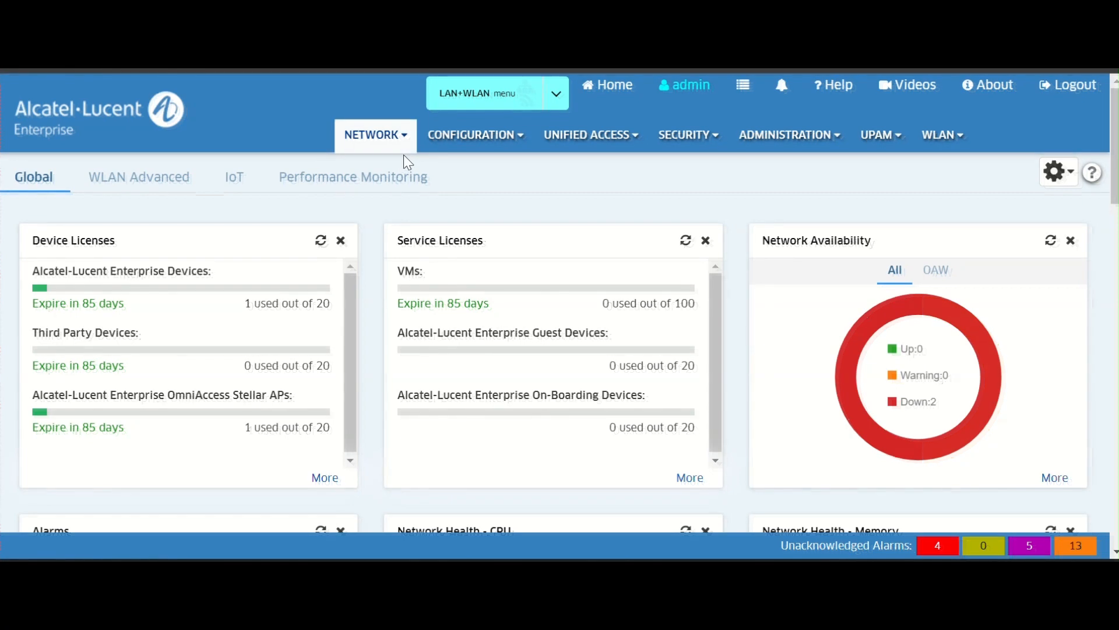
left_click(401, 149)
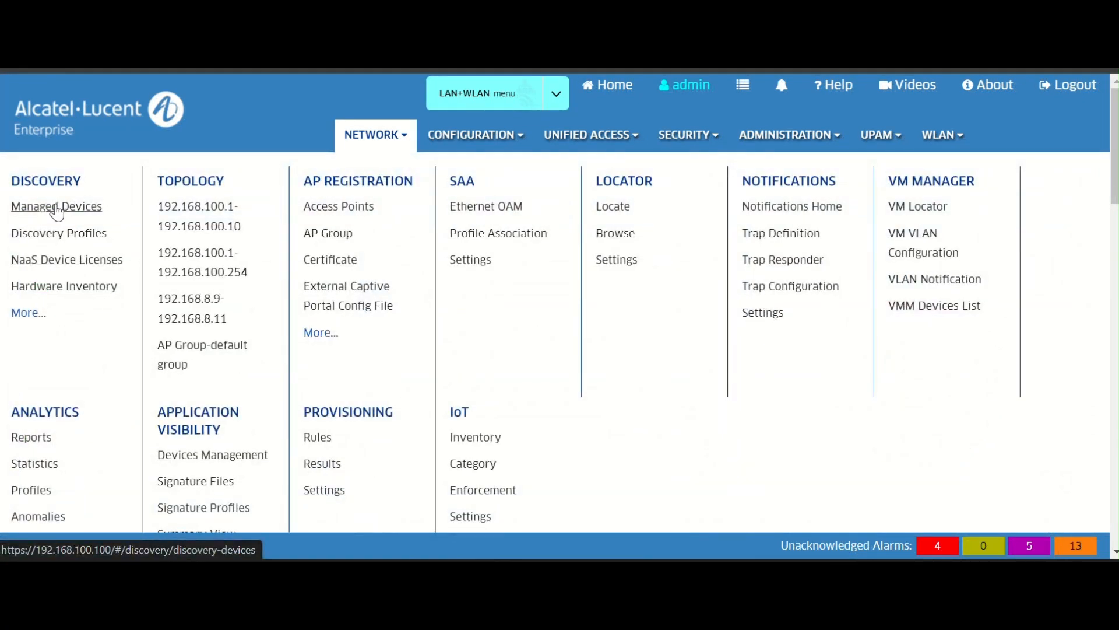
left_click(57, 209)
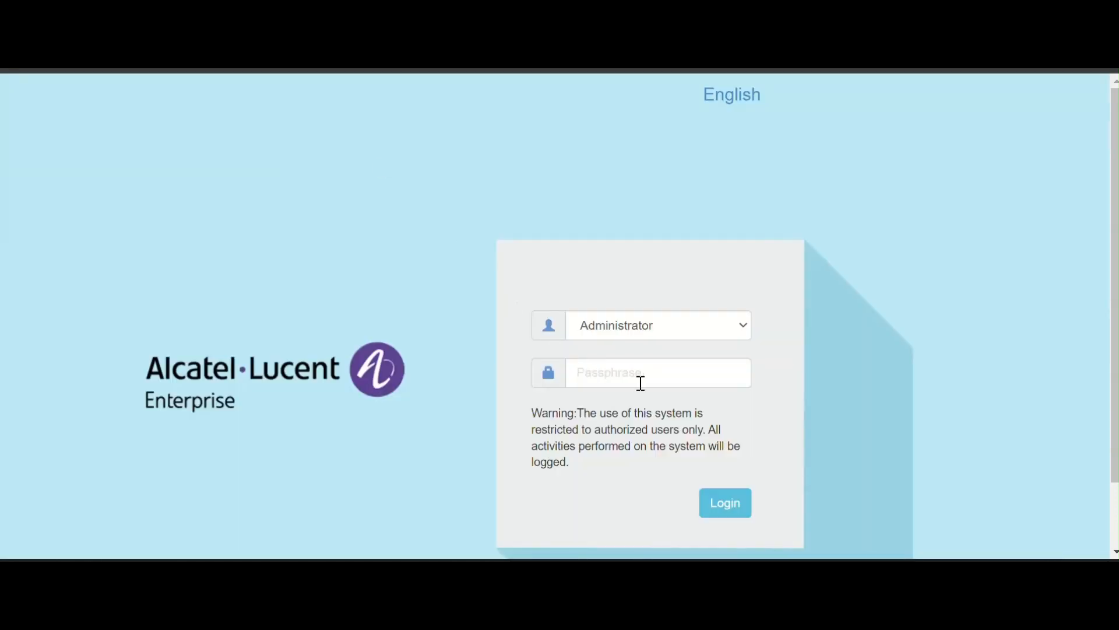
- Log in to the access point's web interface as Administrator with the passphrase
left_click(641, 383)
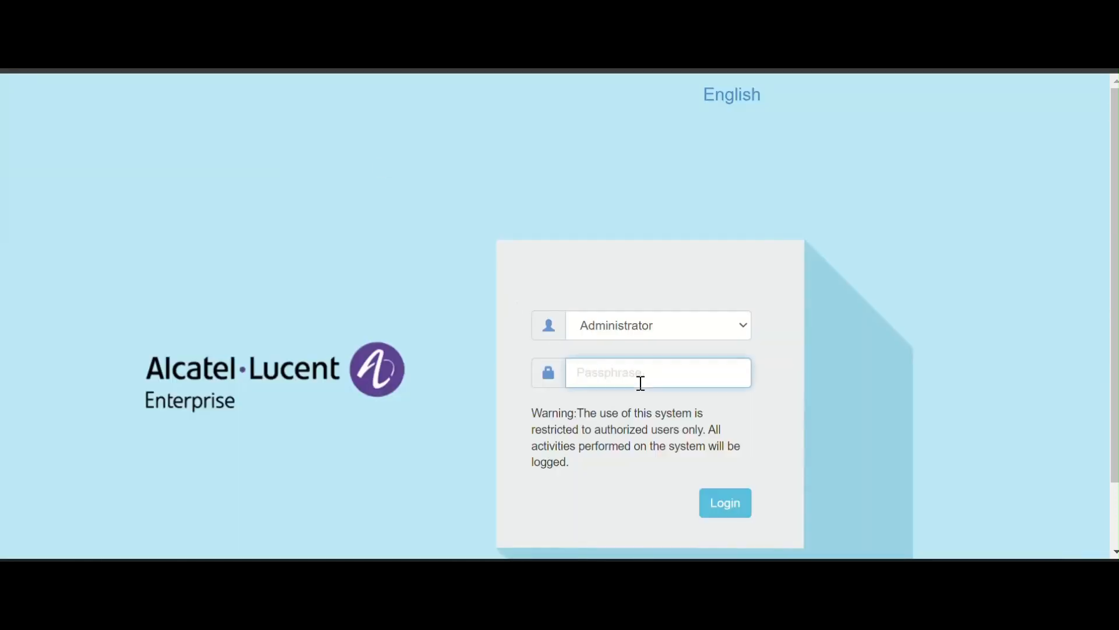
type("•••••••••")
key("Return")
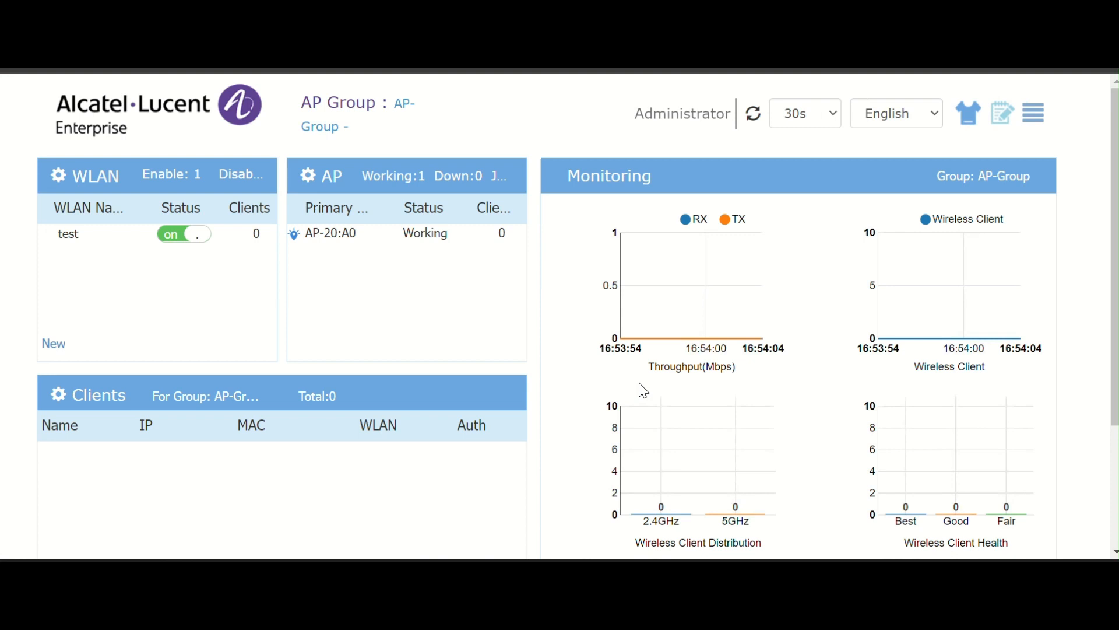
- Convert the AP to Enterprise mode with a Static management server at 192.168.100.100, confirming the reboot
left_click(309, 178)
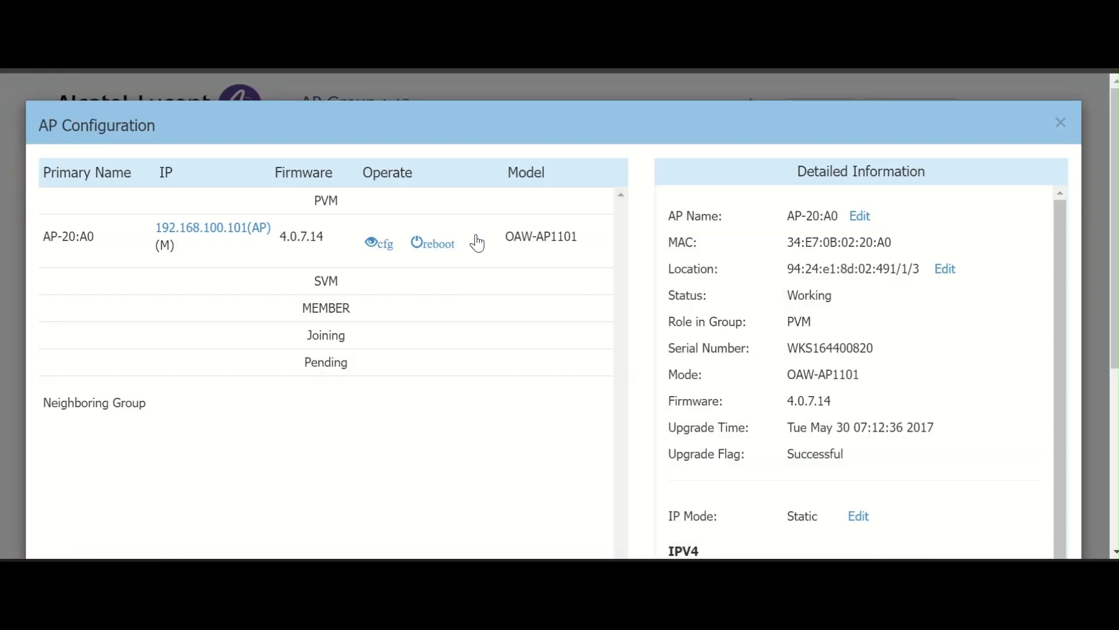
scroll(477, 242, "down", 3)
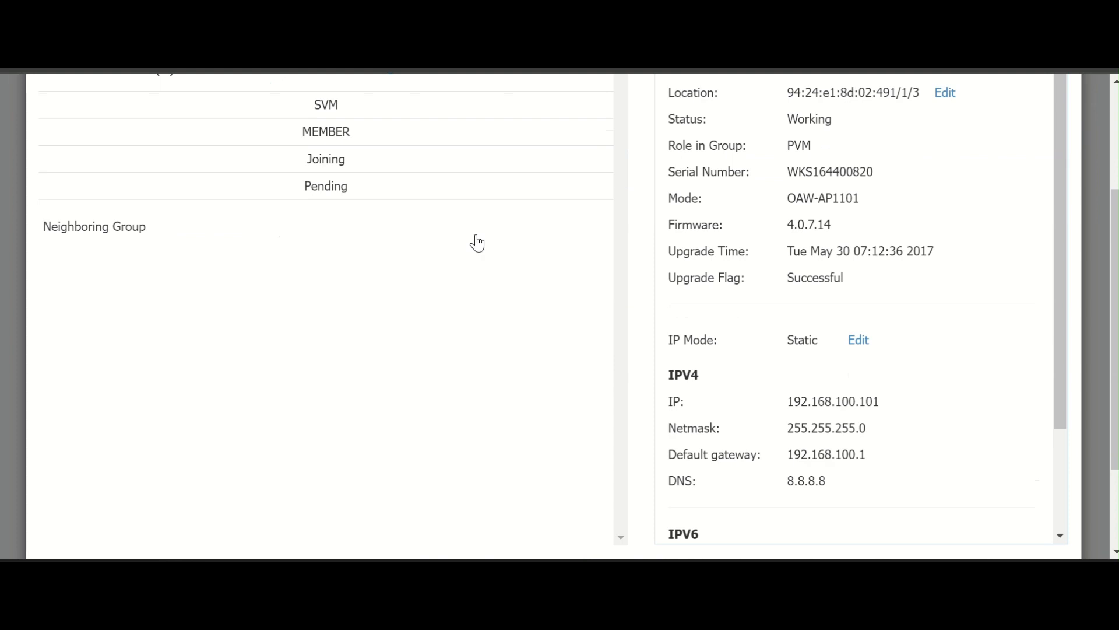
scroll(477, 242, "down", 2)
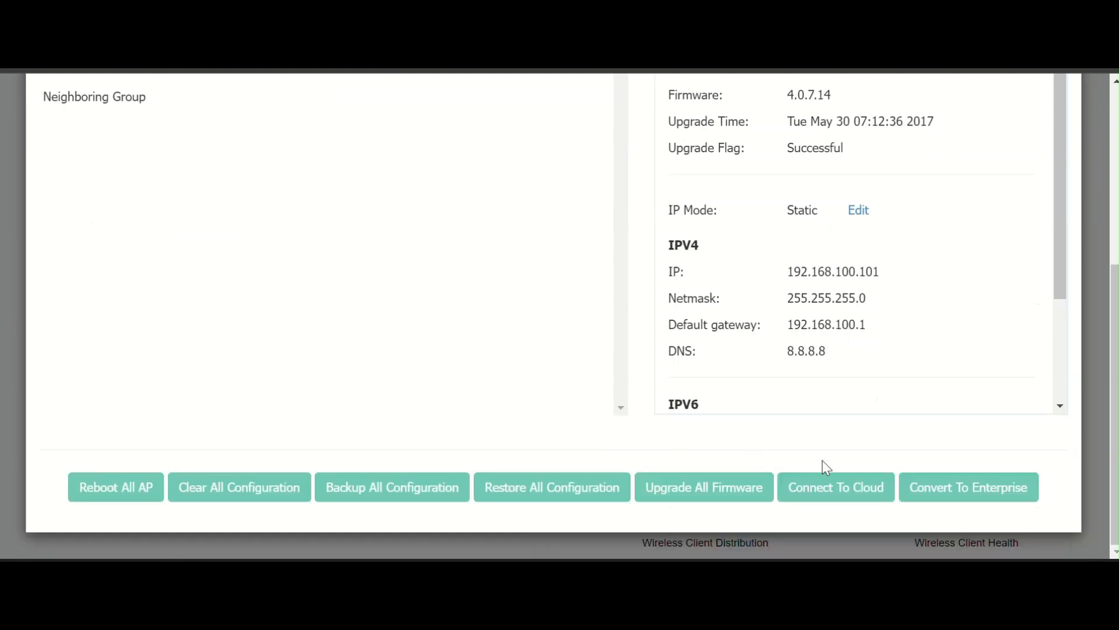
left_click(969, 490)
left_click(674, 180)
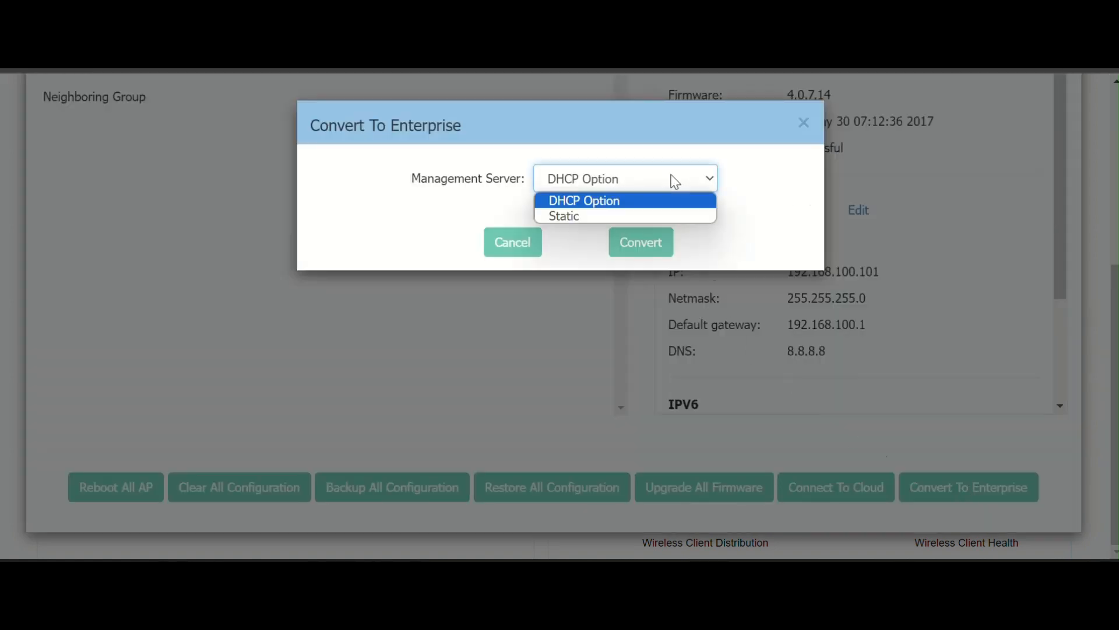
left_click(656, 215)
left_click(654, 215)
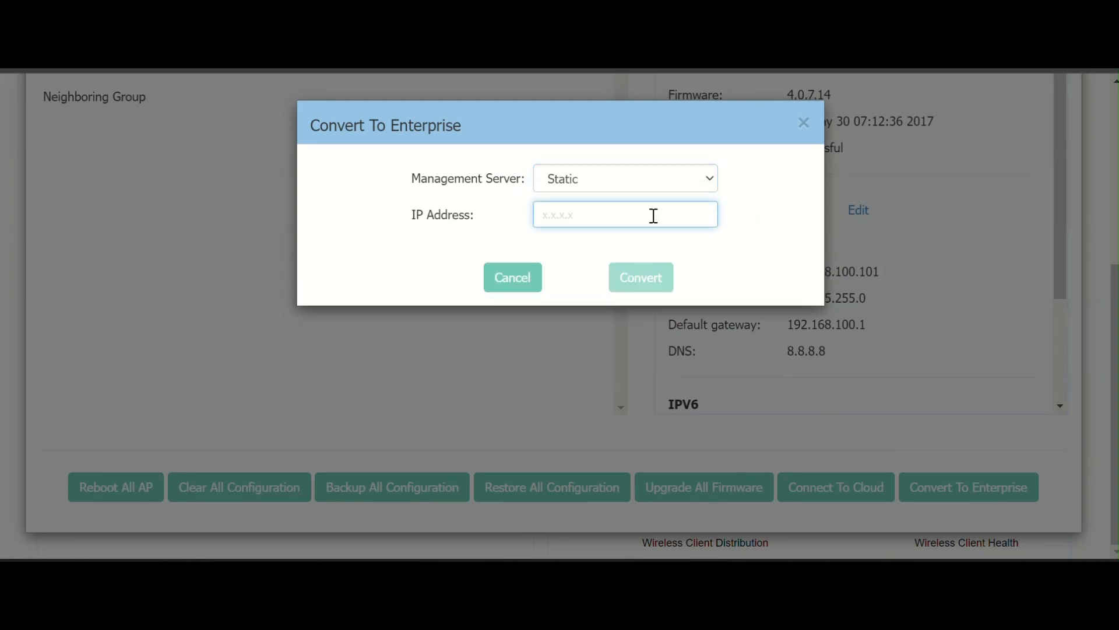
type("192")
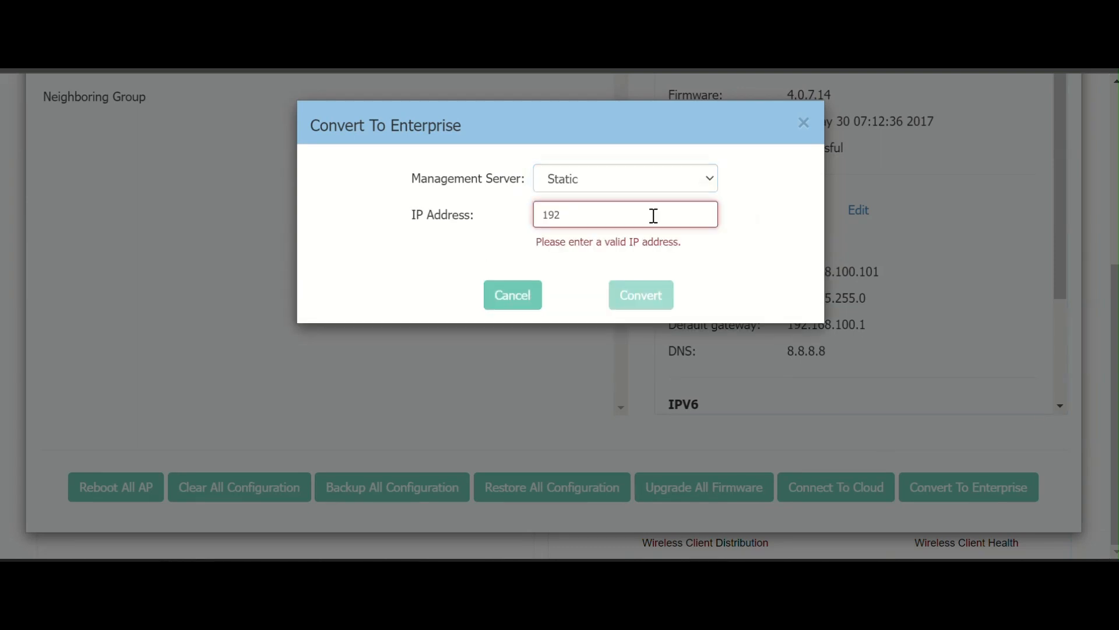
type(".168.100.100")
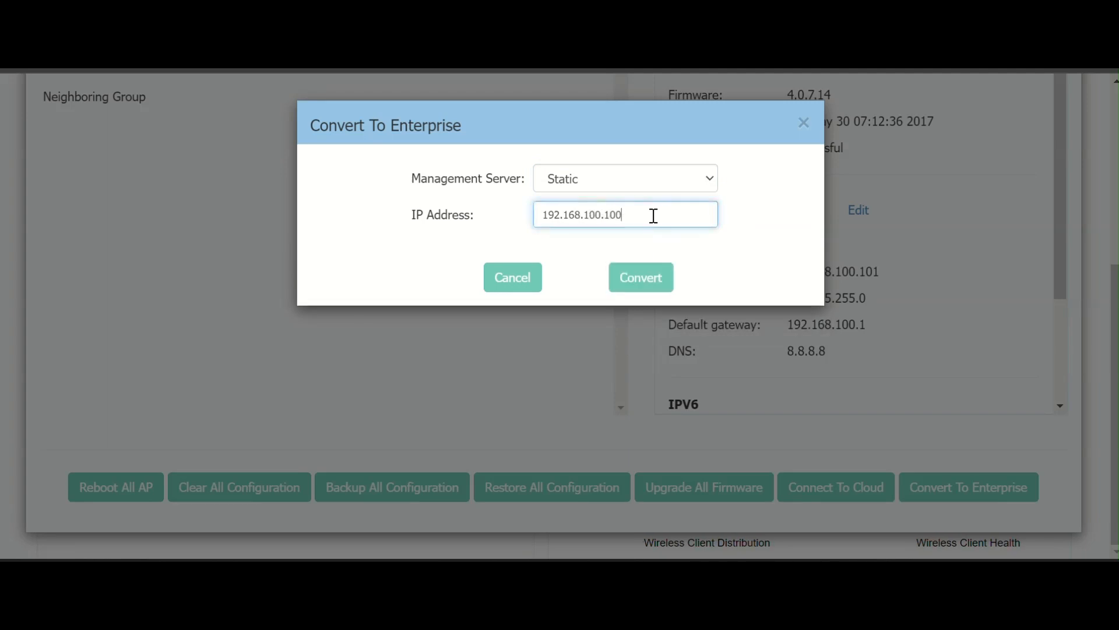
left_click(644, 281)
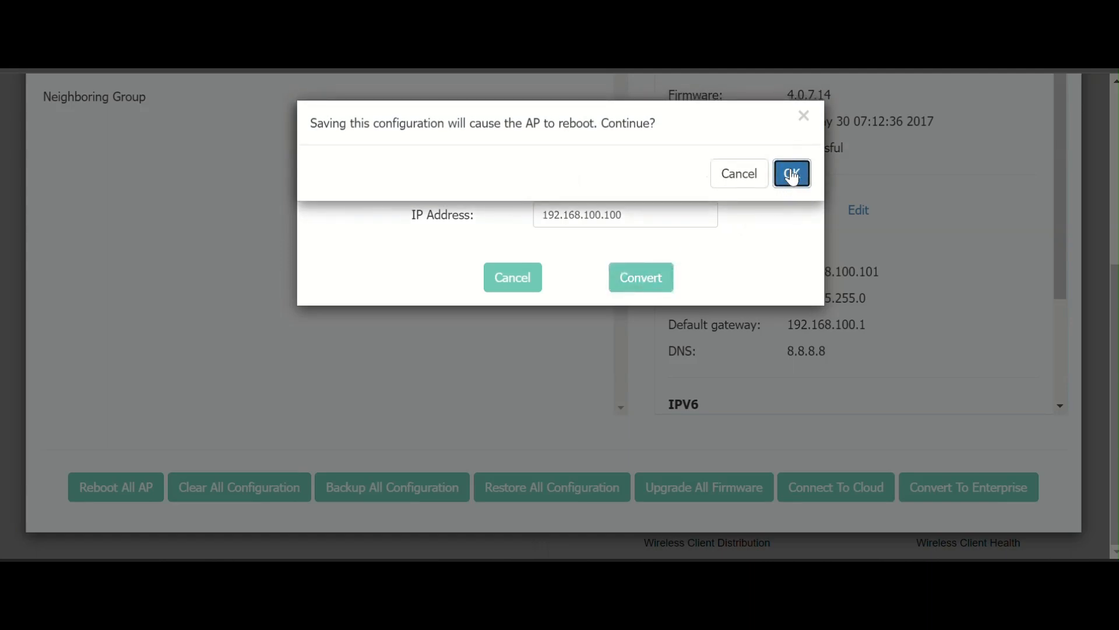
left_click(792, 175)
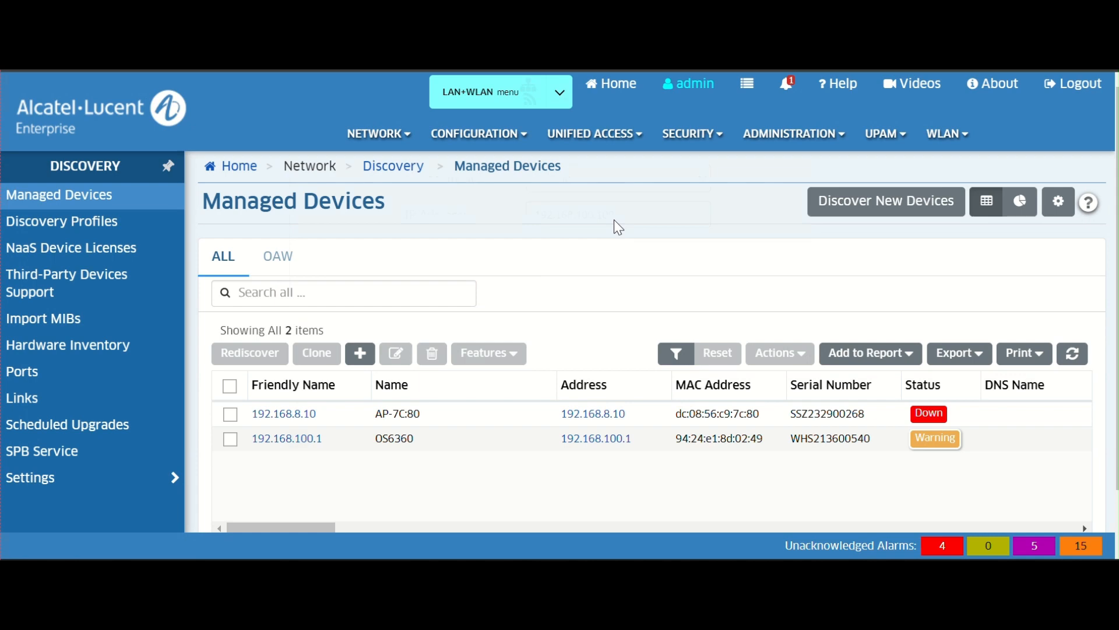
- Refresh the device list, select the new AP 192.168.100.101, and save its unsaved changes to running configuration
left_click(1075, 356)
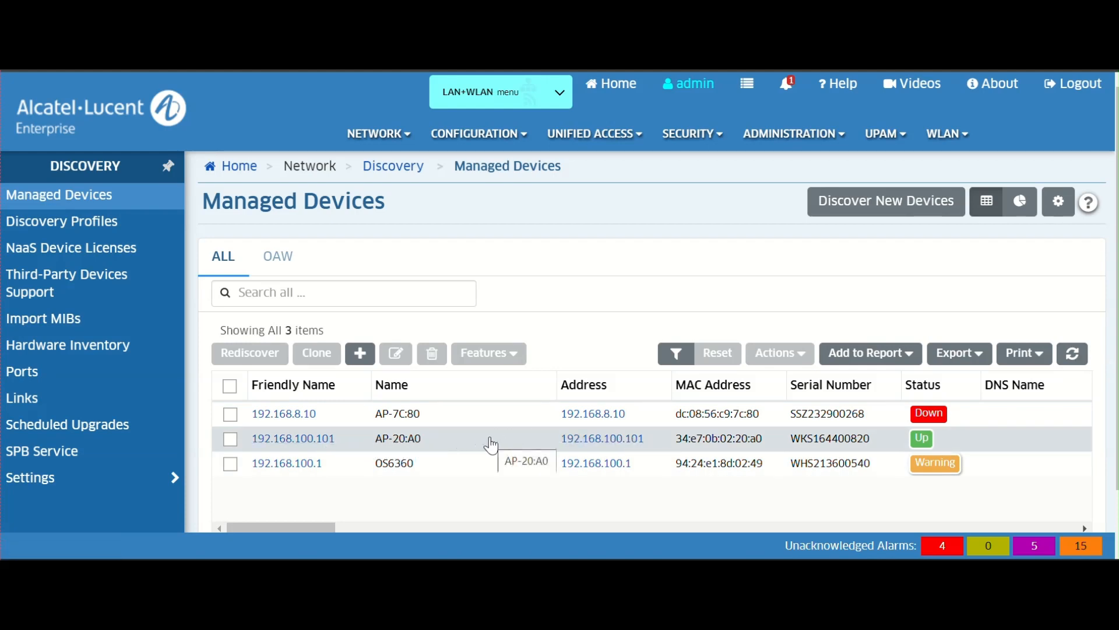
left_click(231, 439)
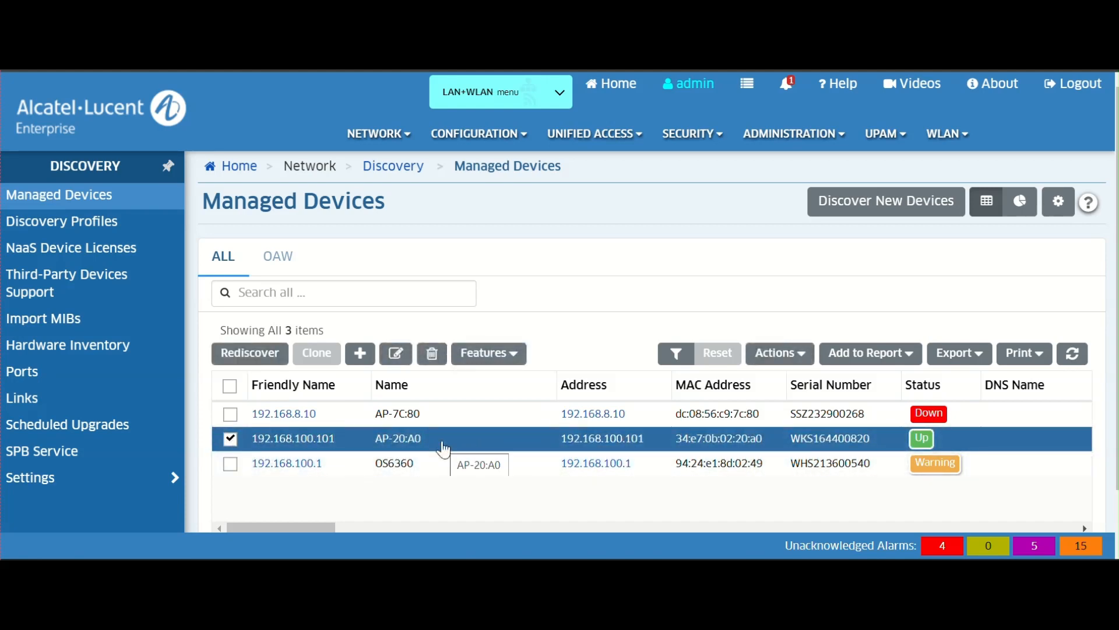
left_click(786, 86)
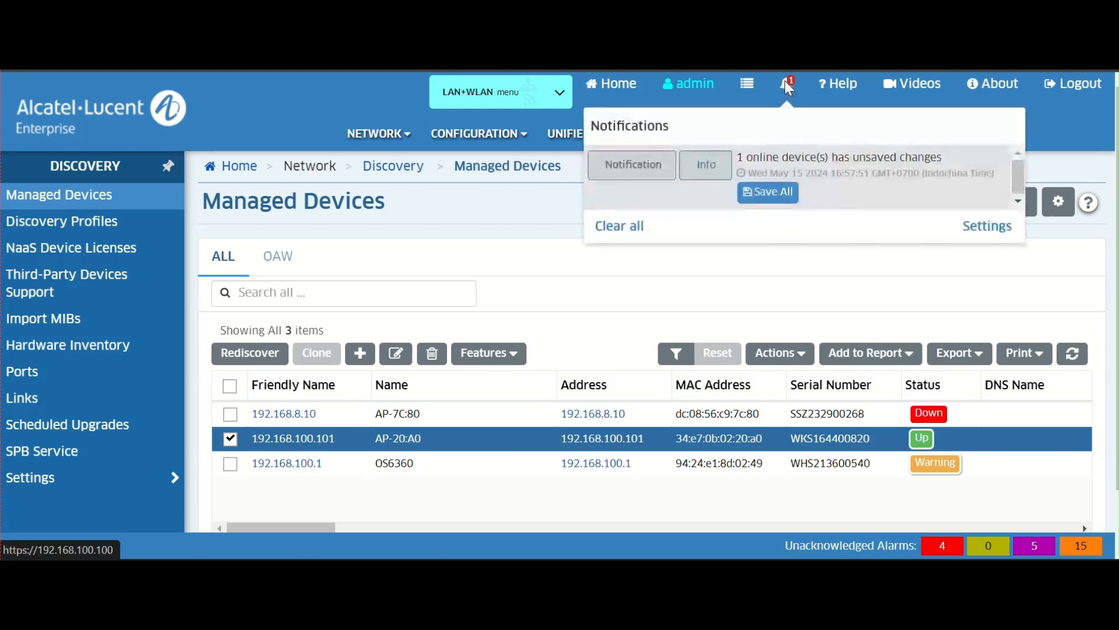
left_click(773, 195)
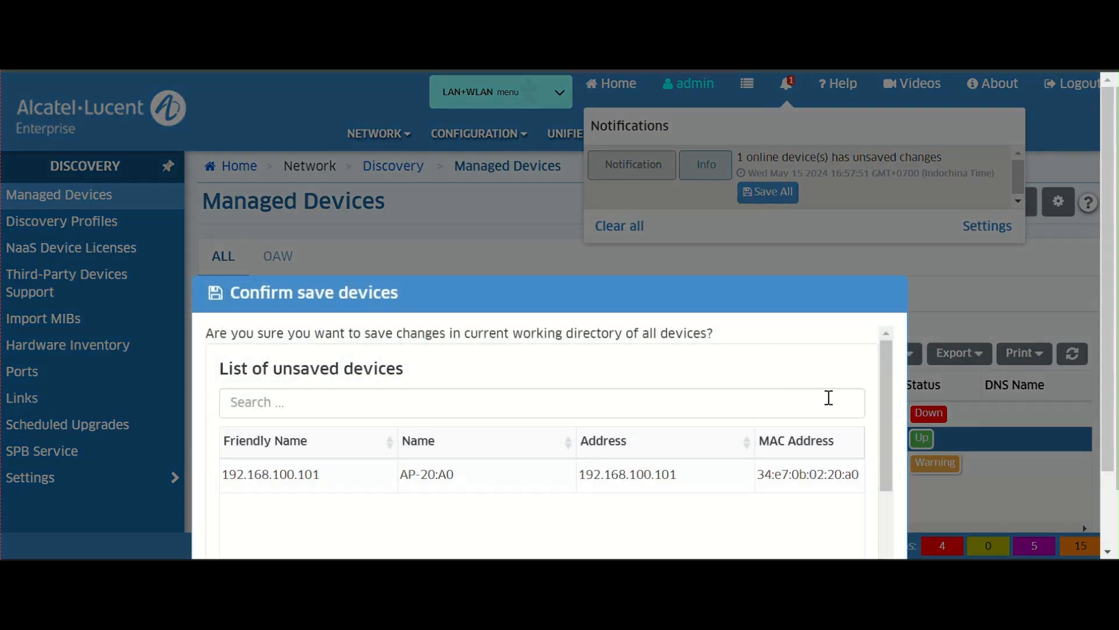
scroll(861, 394, "down", 2)
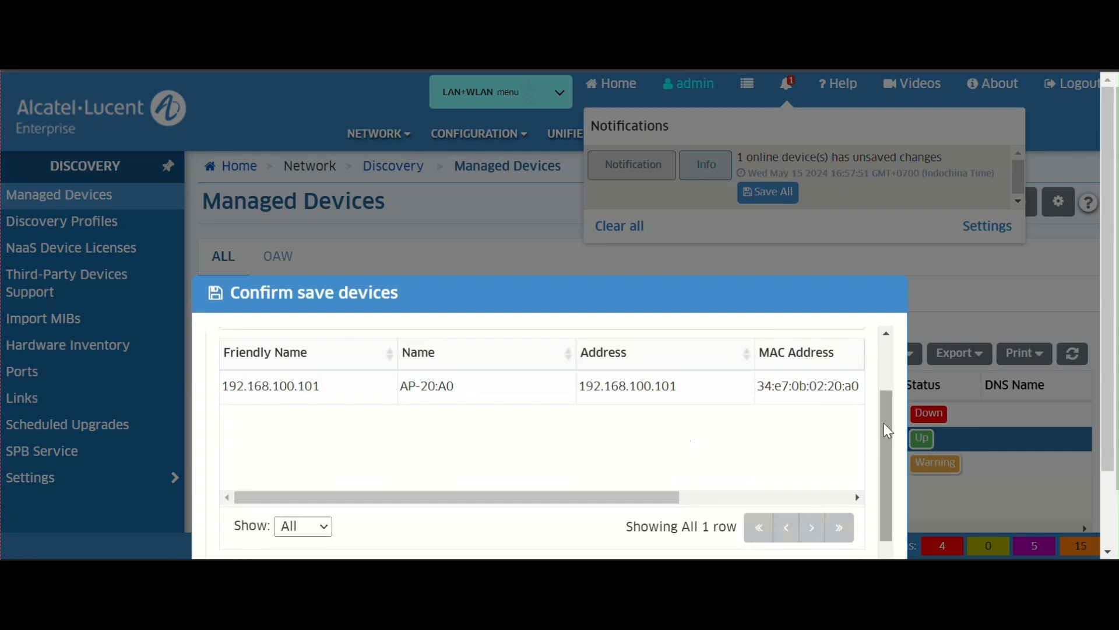
scroll(970, 427, "down", 3)
left_click(807, 539)
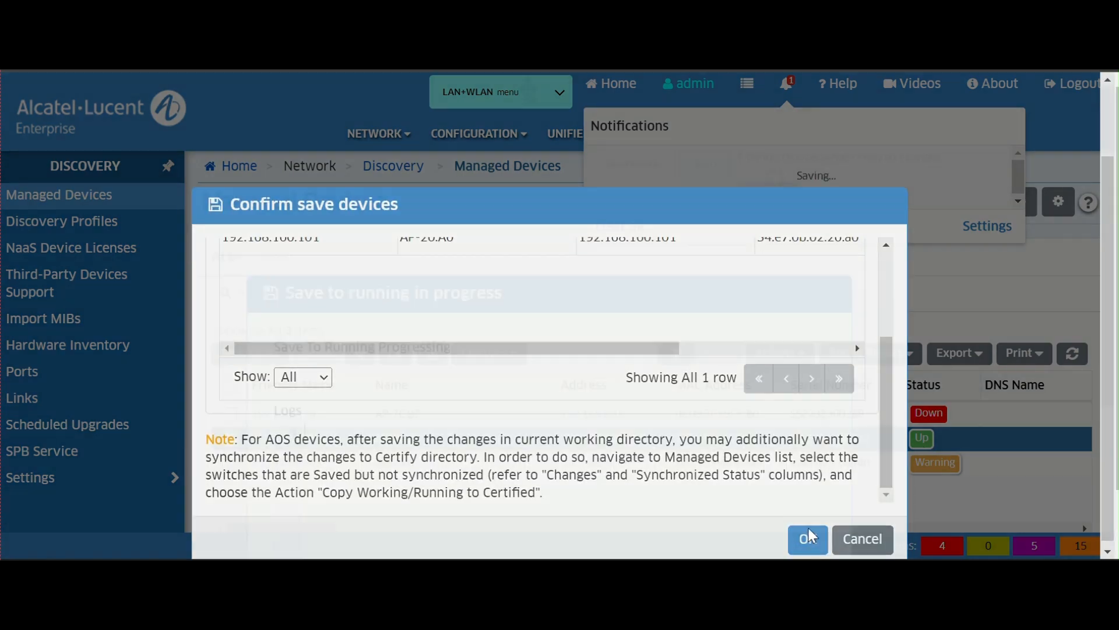
scroll(870, 357, "down", 3)
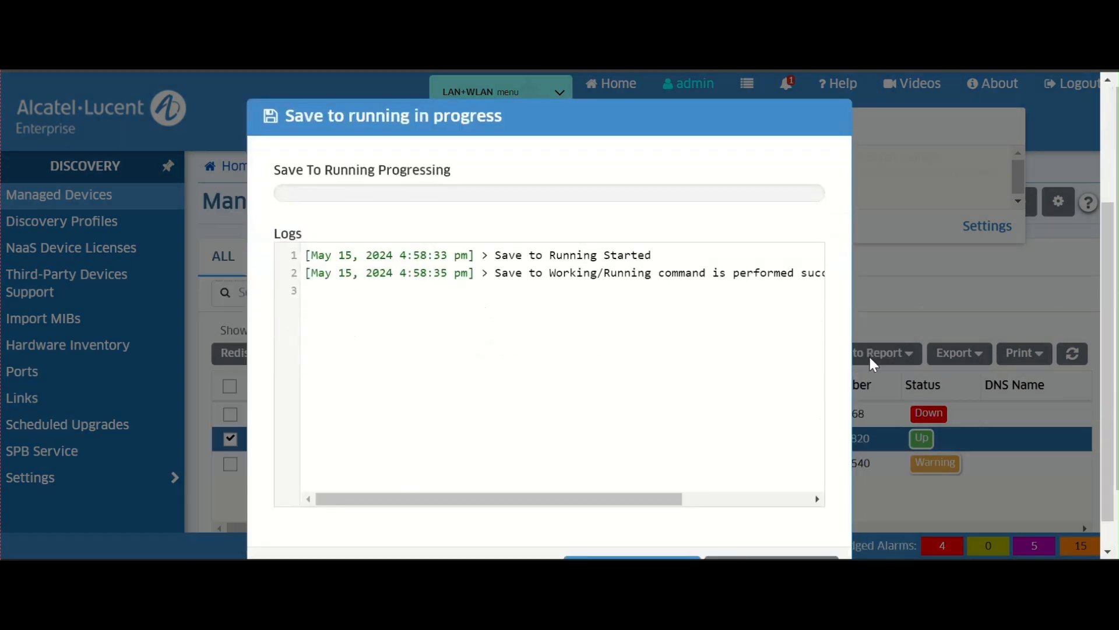
scroll(868, 356, "down", 1)
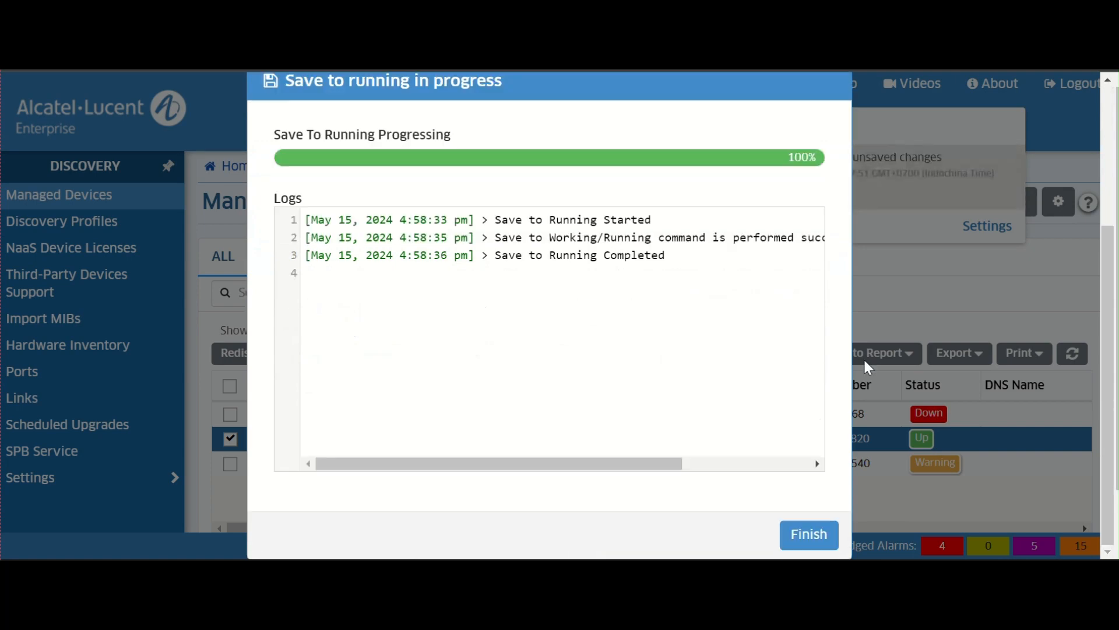
left_click(810, 535)
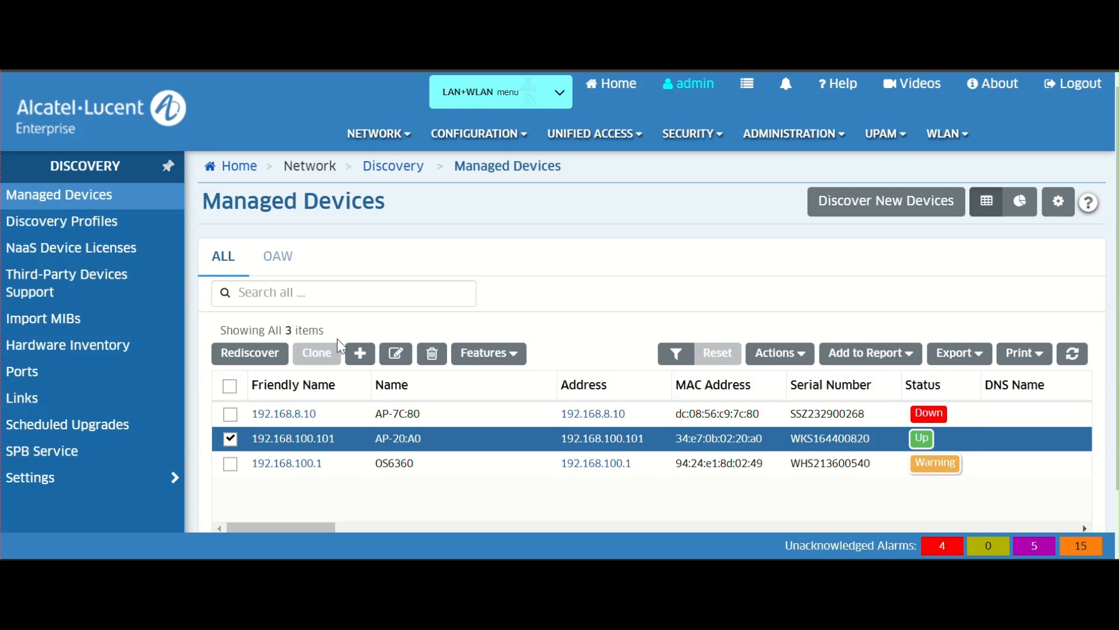
- Delete the old AP 192.168.8.10 (AP-7C:80) from the managed devices inventory
left_click(230, 438)
left_click(230, 414)
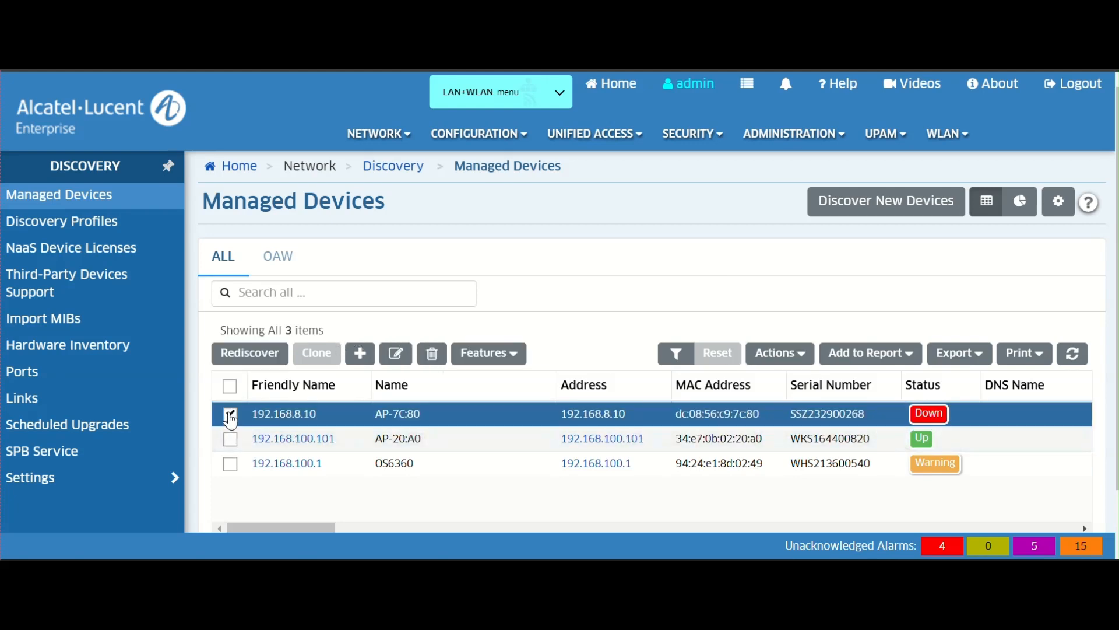
left_click(432, 357)
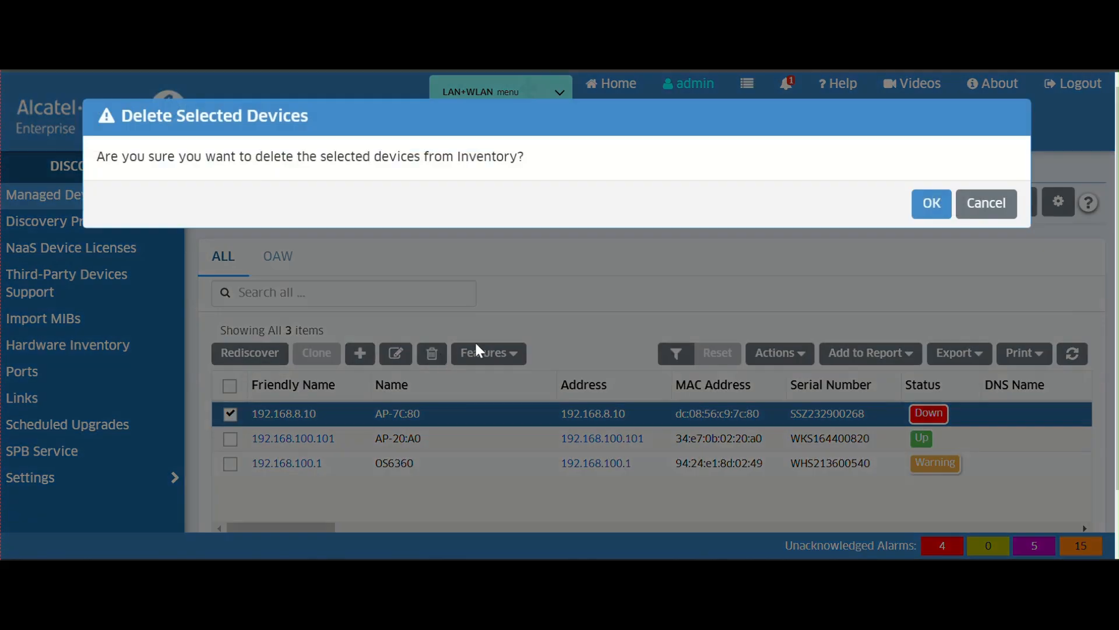
left_click(924, 202)
scroll(904, 314, "down", 3)
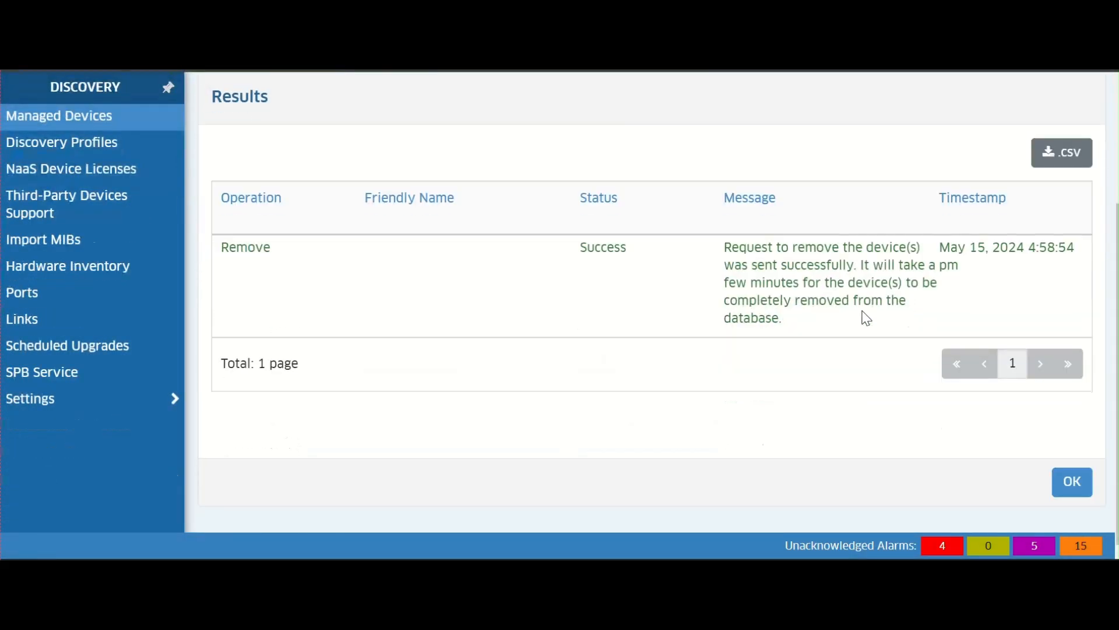
left_click(1070, 481)
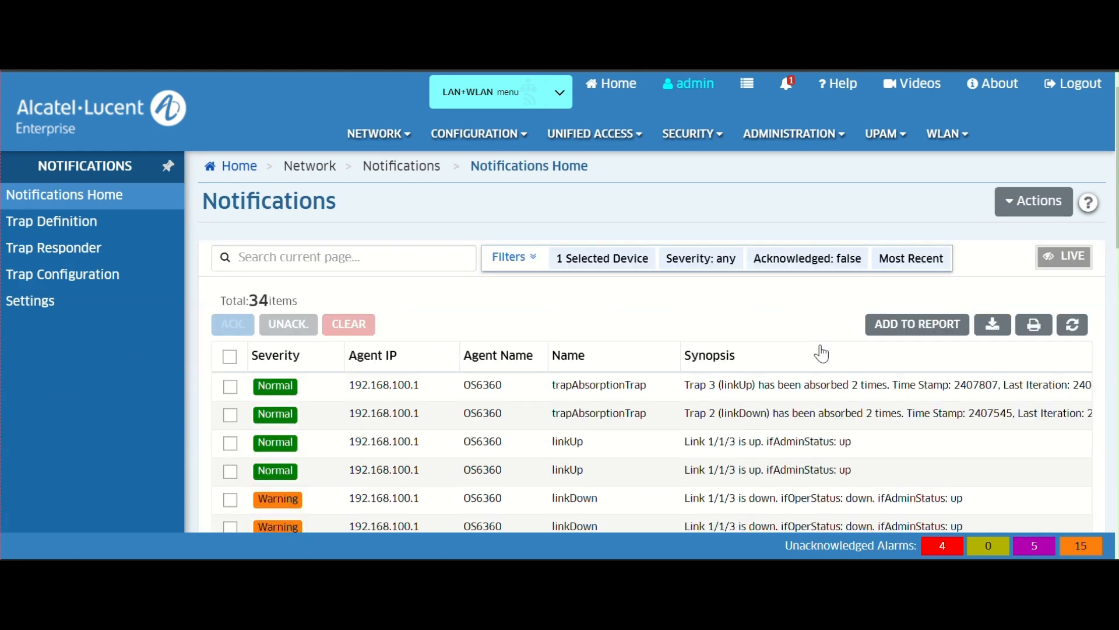
- Acknowledge the two linkDown warning notifications from the OS6360 switch
scroll(725, 338, "down", 2)
scroll(724, 340, "down", 3)
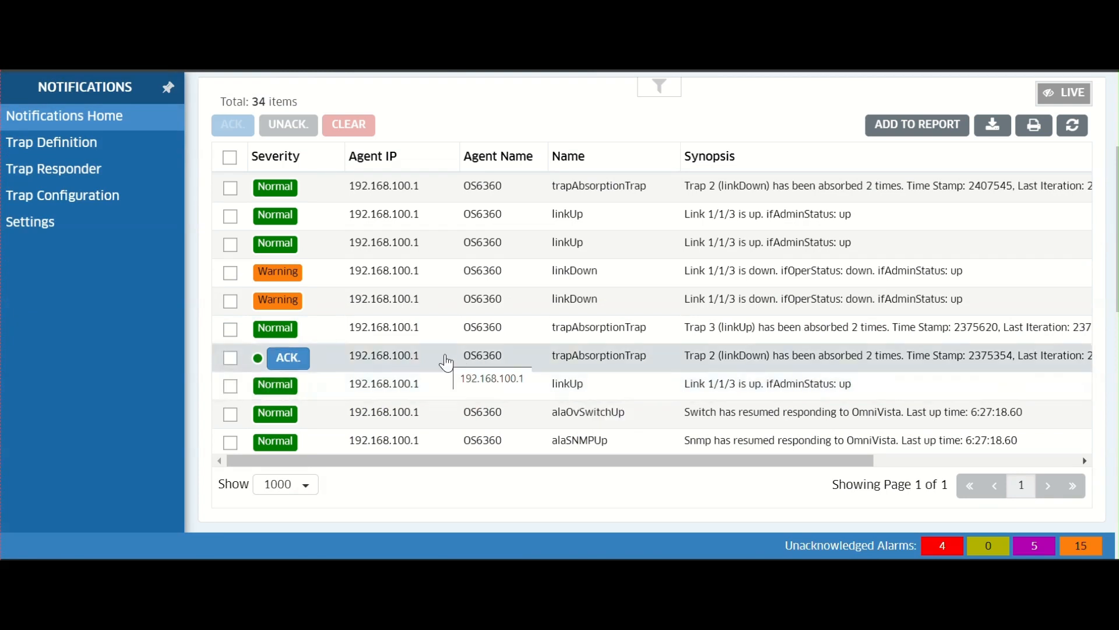
left_click(230, 272)
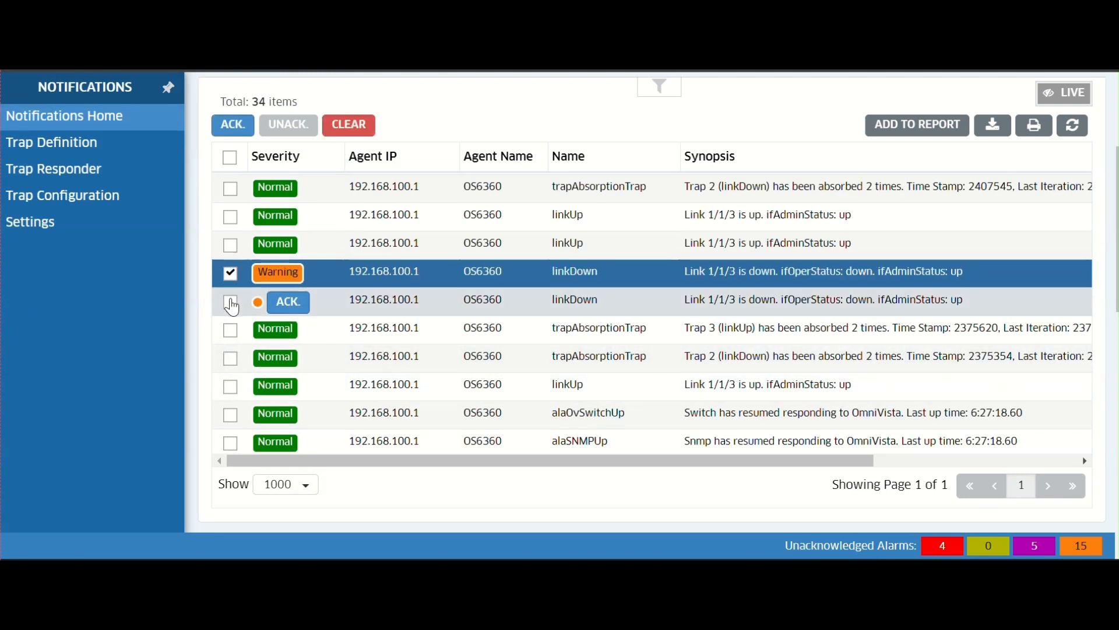
left_click(230, 301)
left_click(233, 126)
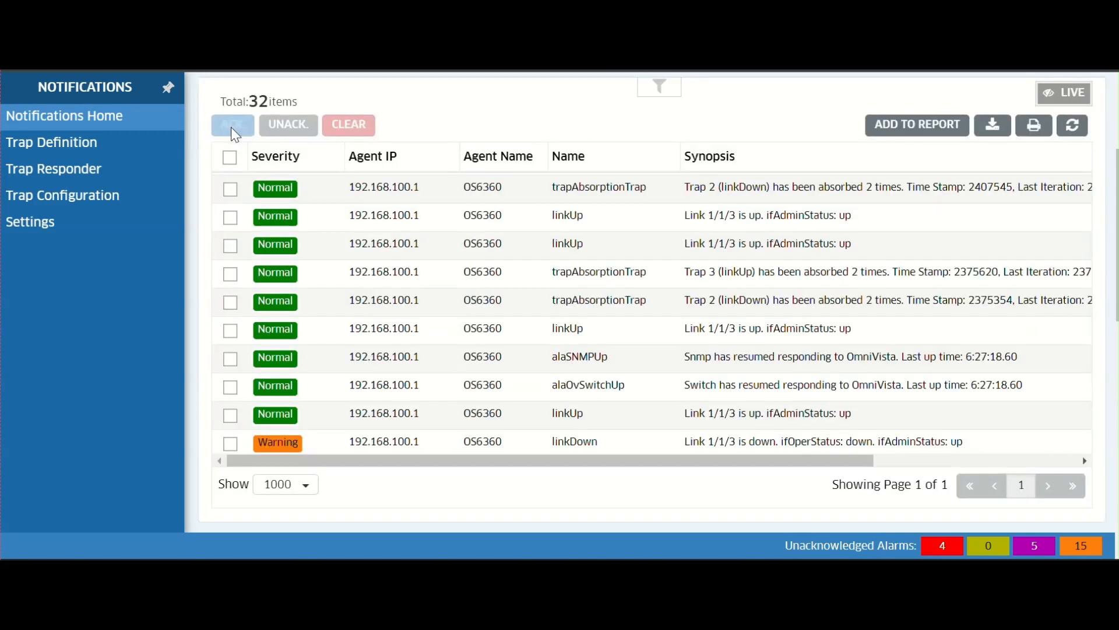
- Select all remaining notifications and acknowledge them
scroll(257, 258, "down", 1)
scroll(257, 259, "up", 1)
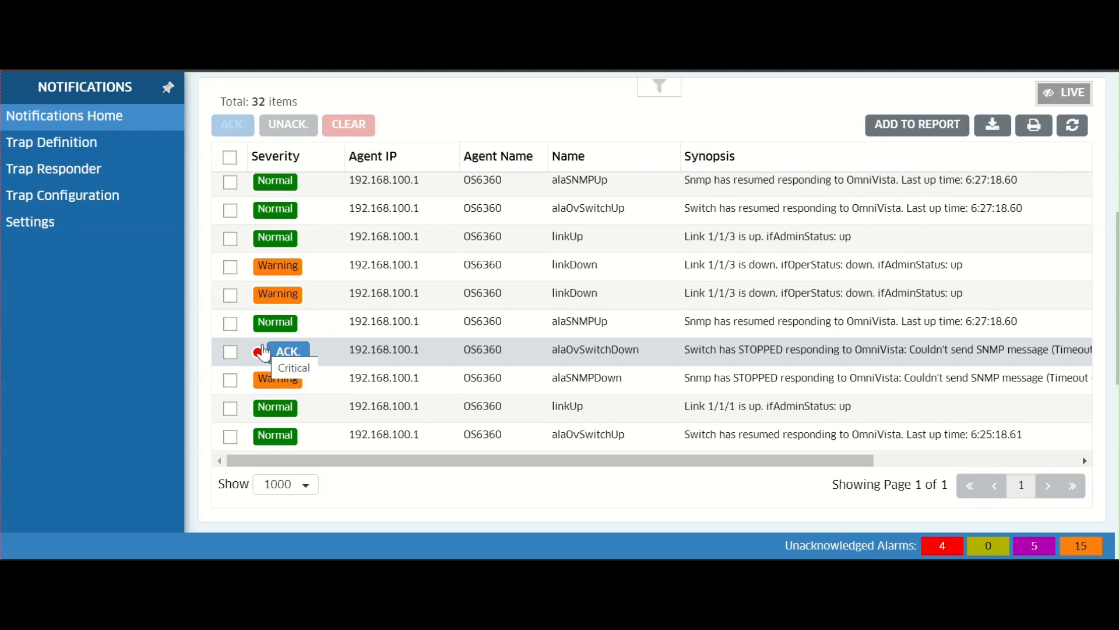
scroll(260, 341, "up", 3)
left_click(229, 356)
left_click(233, 324)
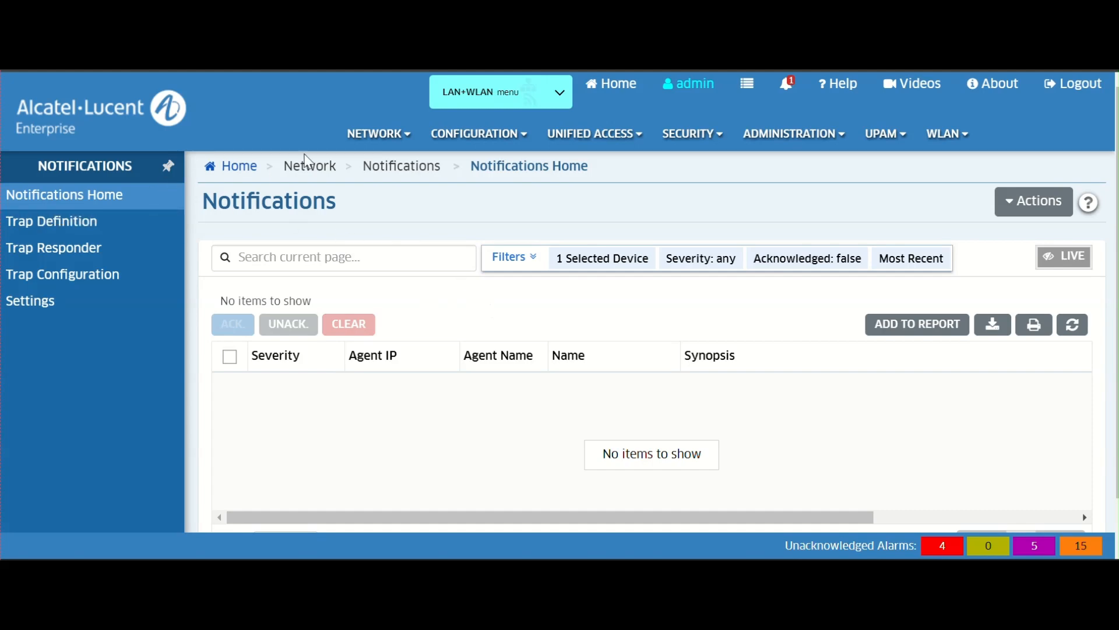
- Return to Managed Devices and save all remaining unsaved device changes to running configuration
left_click(396, 150)
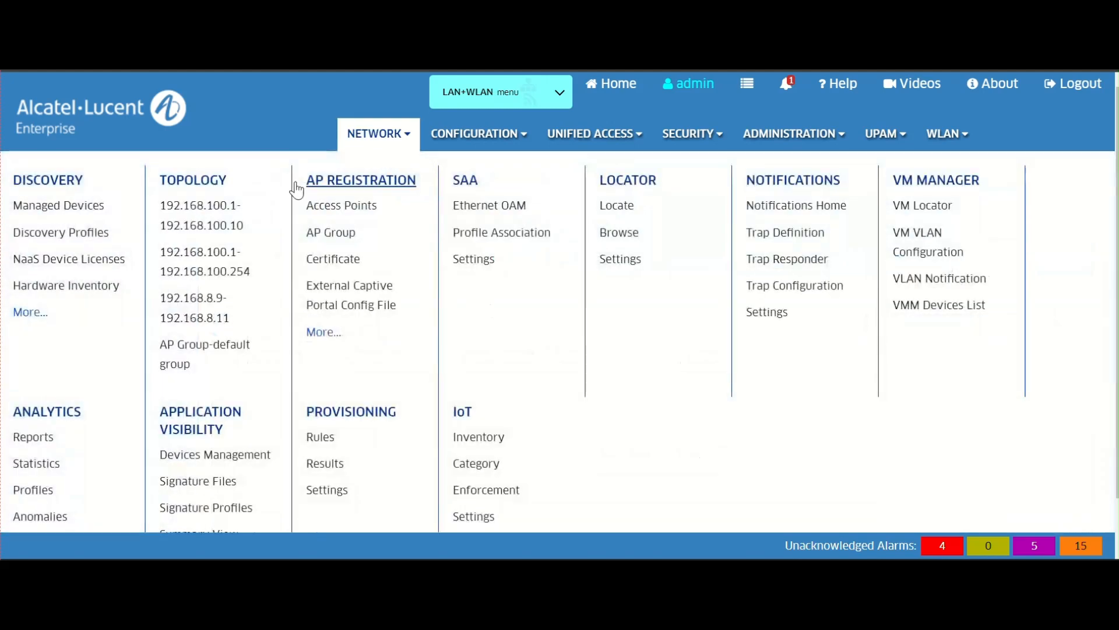
left_click(84, 211)
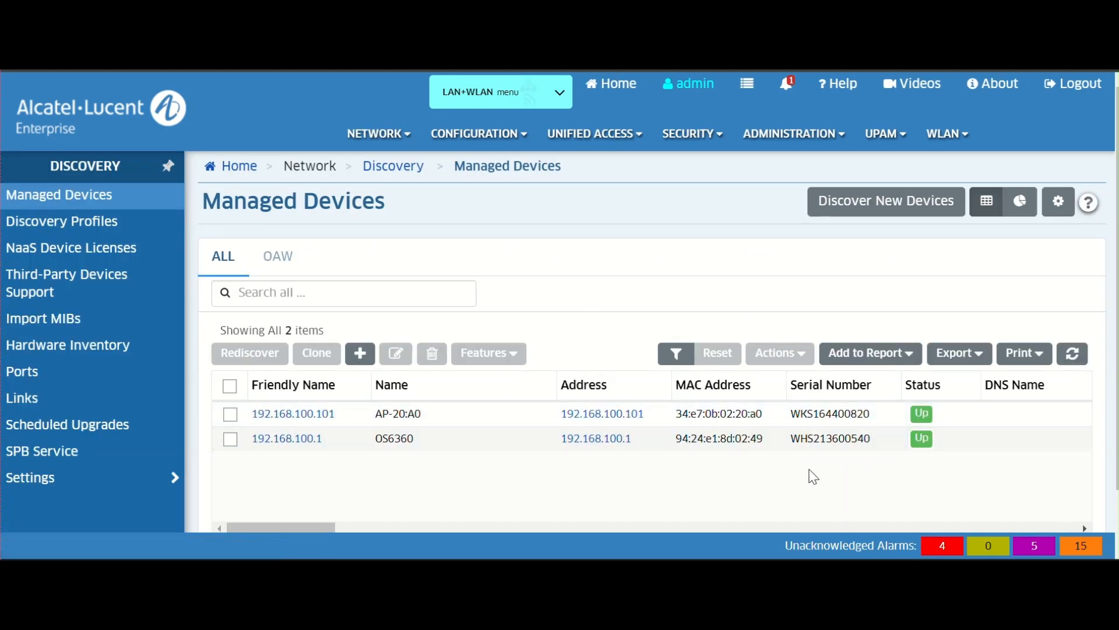
left_click(787, 84)
left_click(765, 194)
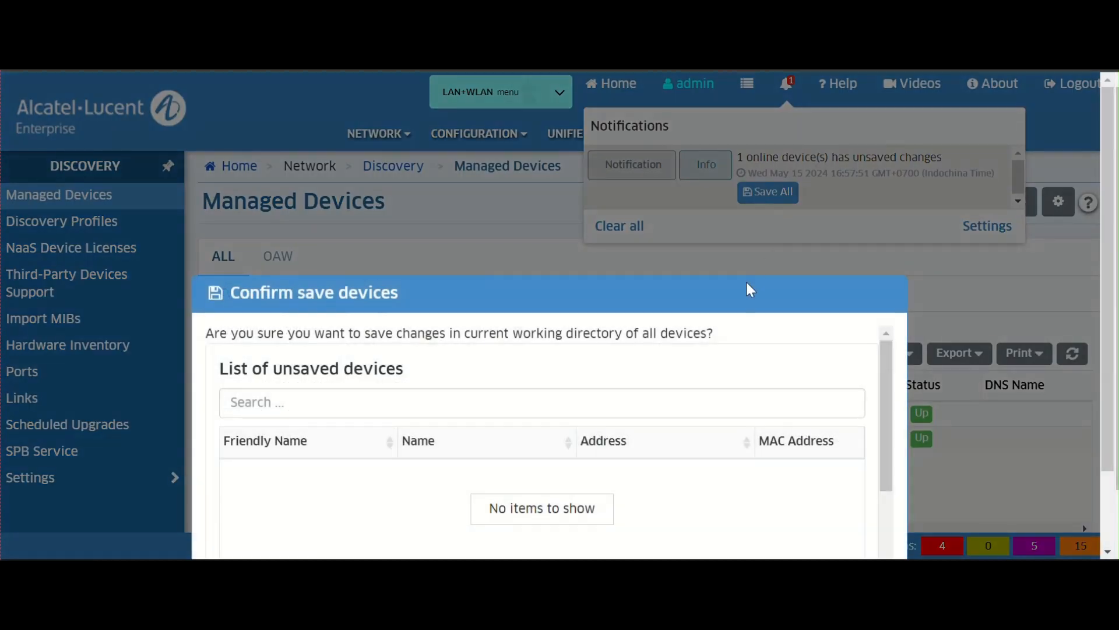
left_click(808, 535)
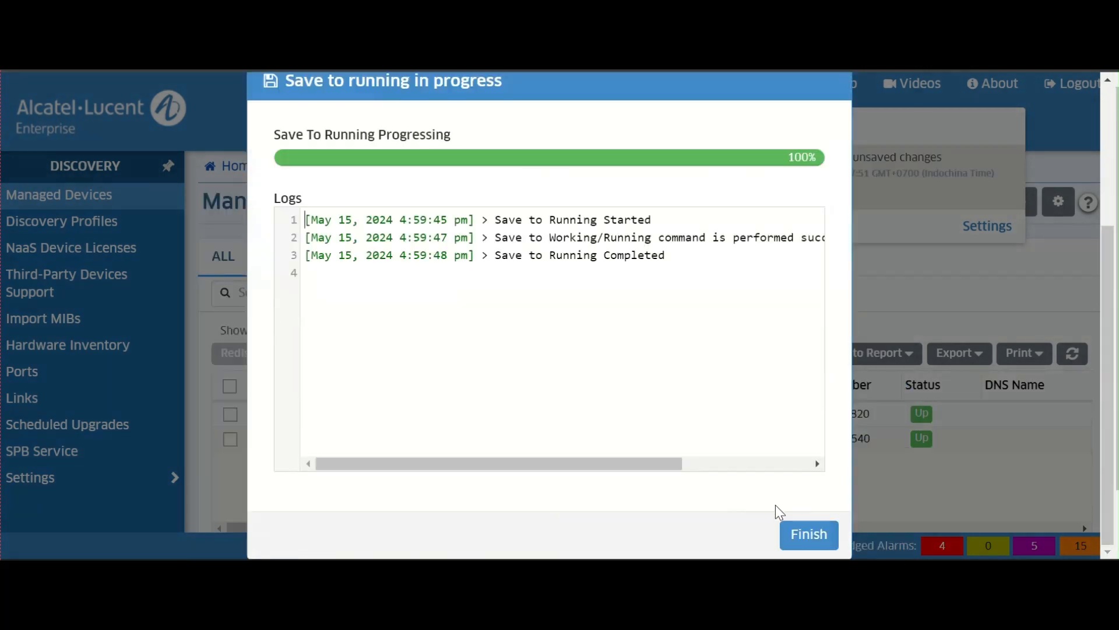
left_click(801, 534)
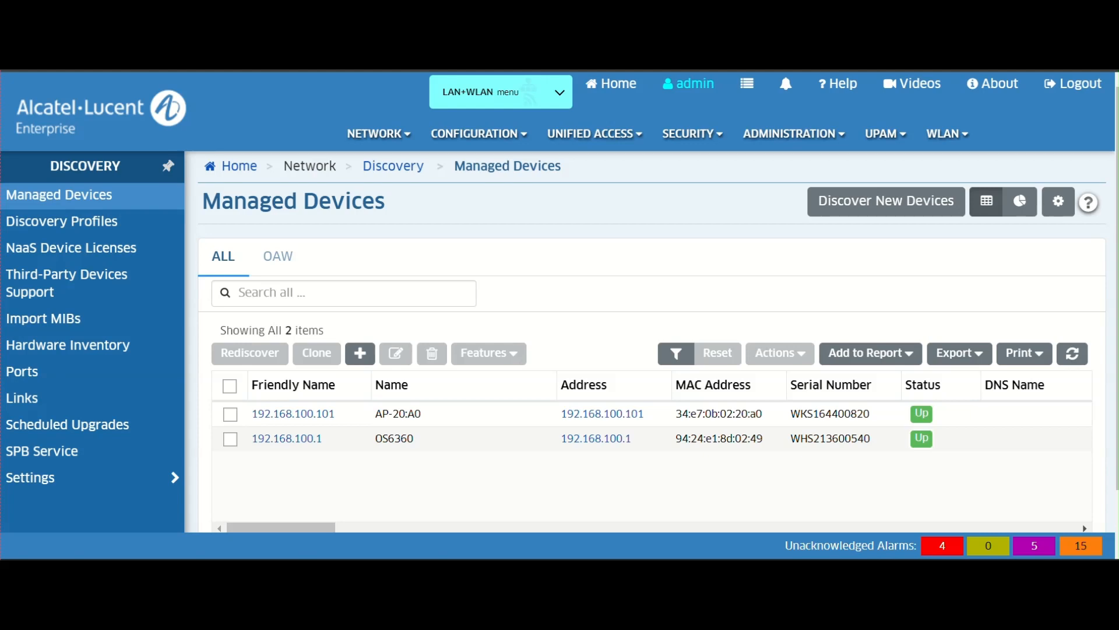
left_click(555, 101)
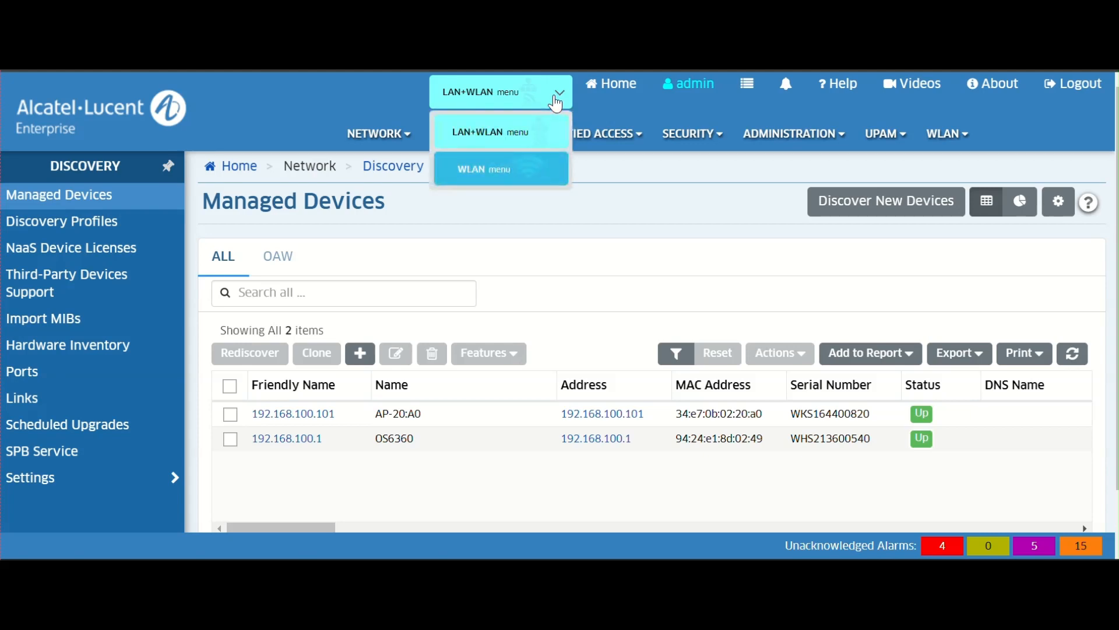
left_click(556, 104)
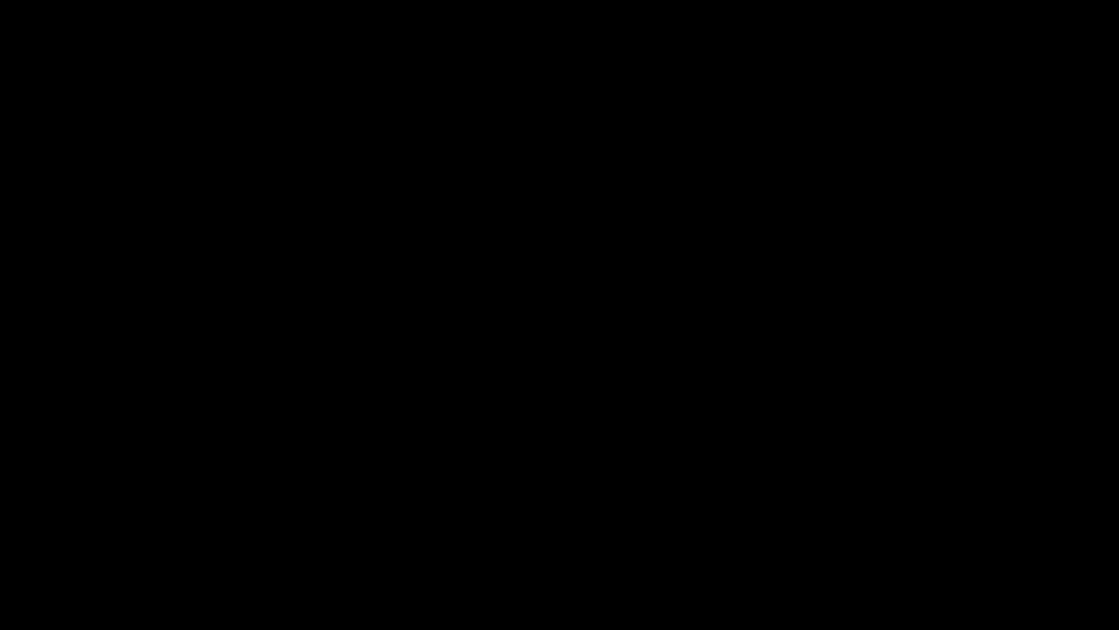